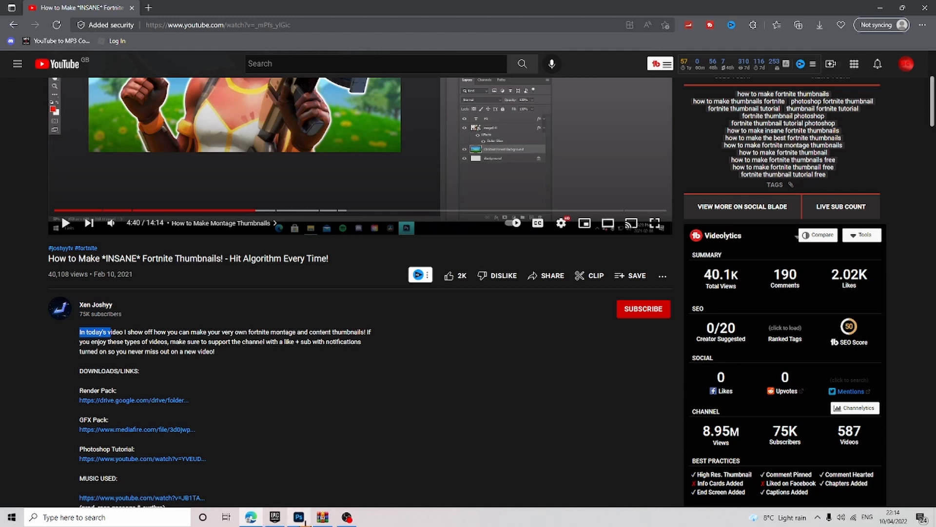
Switch to Photoshop and create a new 1280 x 720 px document at 72 ppi with a white background
{"action": "left_click", "coordinate": [299, 517]}
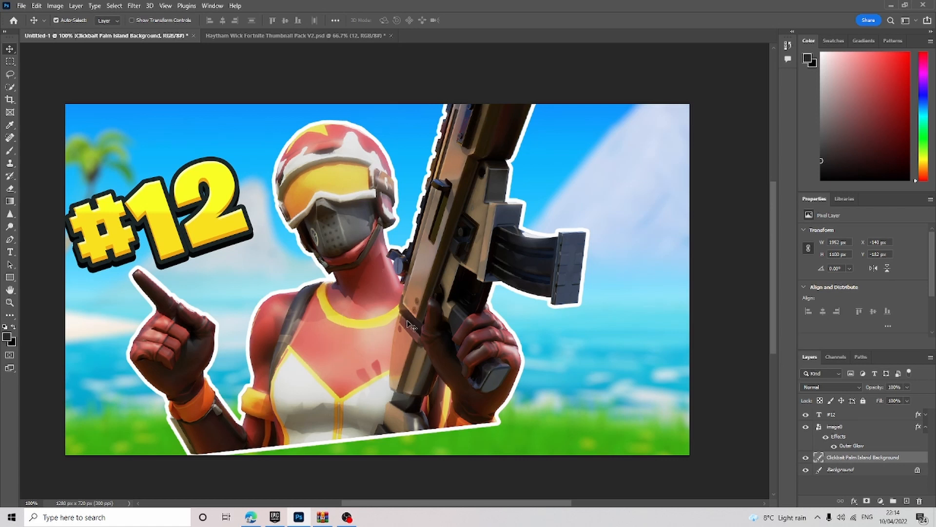
{"action": "left_click_drag", "start_coordinate": [411, 325], "coordinate": [425, 335]}
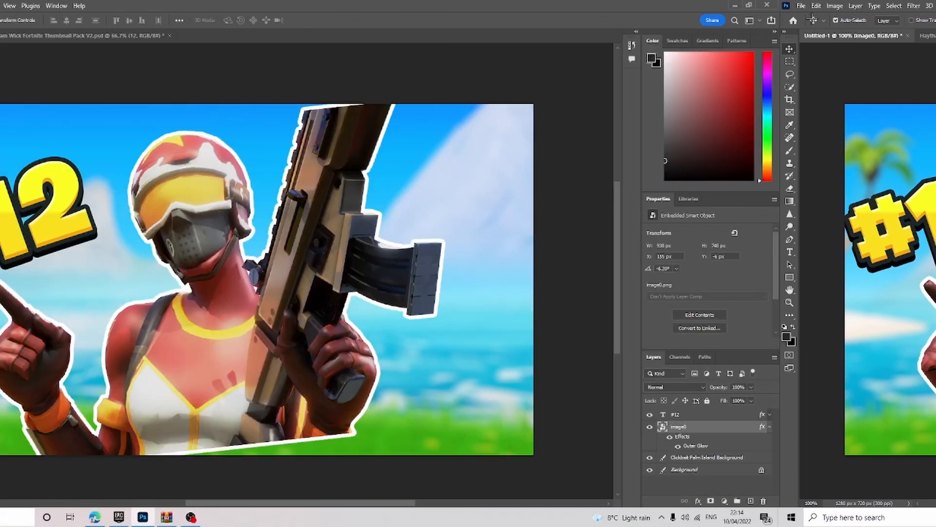
{"action": "left_click", "coordinate": [22, 7]}
{"action": "left_click", "coordinate": [92, 18]}
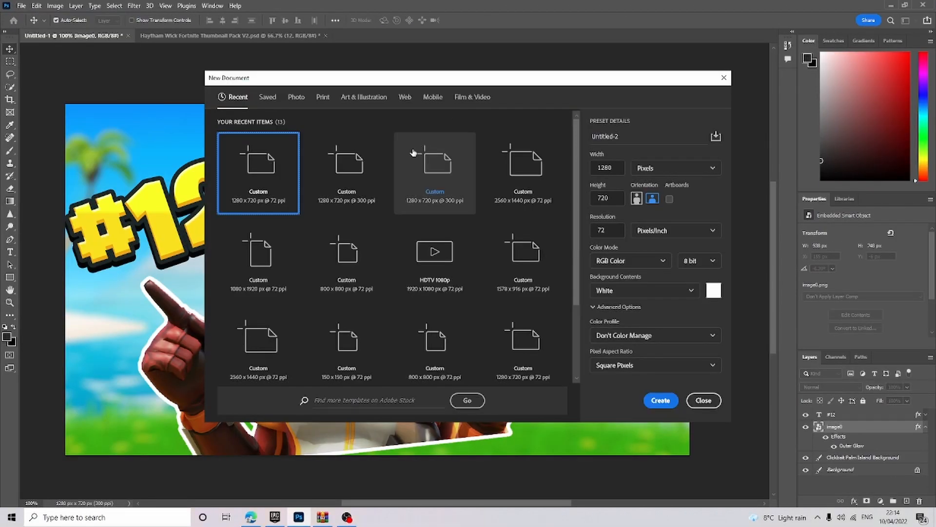
{"action": "double_click", "coordinate": [240, 168]}
Bring up the Fortnite Thumbnail Pack V2 document and look over its coloured number text styles
{"action": "left_click", "coordinate": [21, 6]}
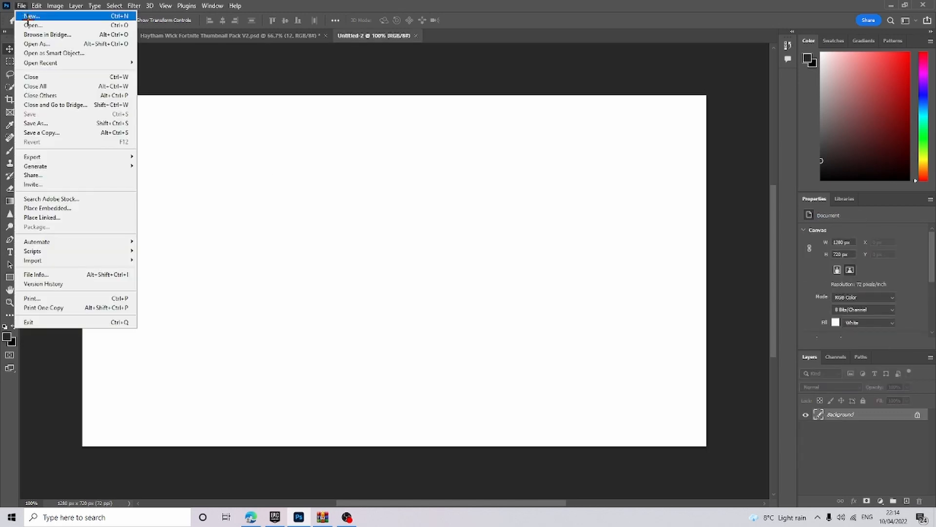
{"action": "left_click", "coordinate": [33, 25]}
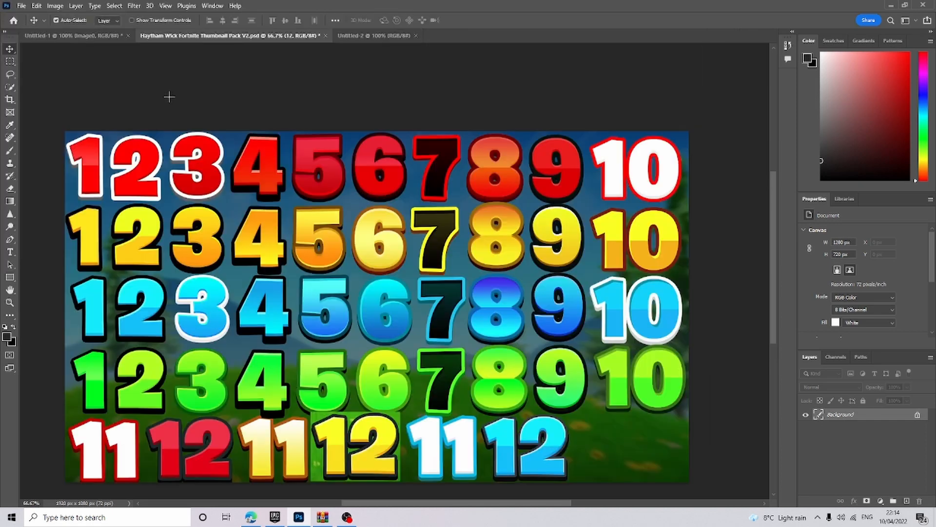
{"action": "scroll", "coordinate": [504, 301], "scroll_direction": "down", "scroll_amount": 1}
{"action": "scroll", "coordinate": [549, 317], "scroll_direction": "up", "scroll_amount": 1}
{"action": "scroll", "coordinate": [624, 317], "scroll_direction": "down", "scroll_amount": 2}
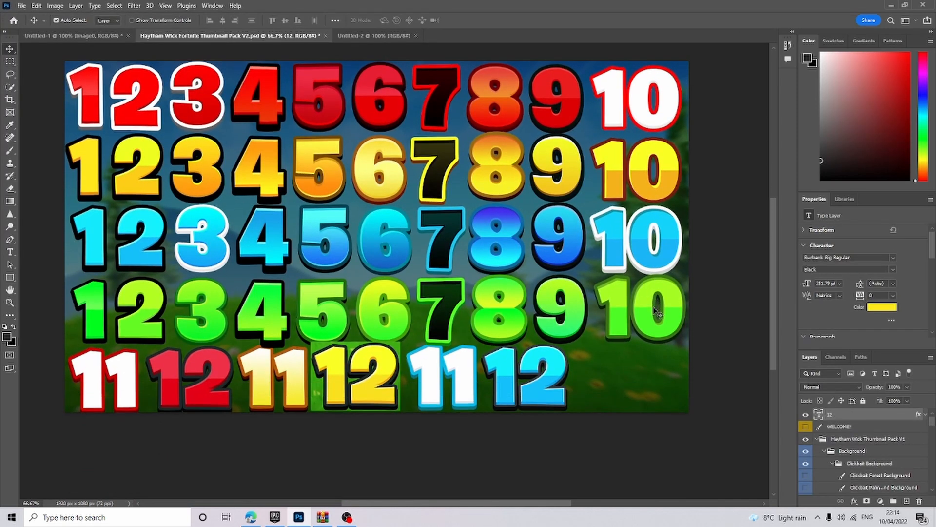
{"action": "scroll", "coordinate": [627, 324], "scroll_direction": "up", "scroll_amount": 3}
{"action": "scroll", "coordinate": [629, 333], "scroll_direction": "down", "scroll_amount": 5}
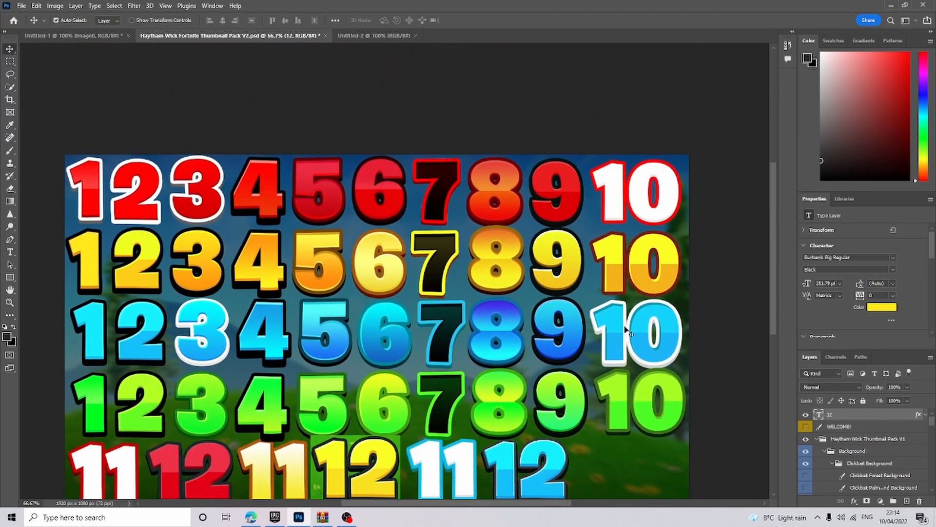
{"action": "scroll", "coordinate": [628, 319], "scroll_direction": "up", "scroll_amount": 1}
Hide and show the top 12 text layer to check which number it controls
{"action": "left_click", "coordinate": [804, 414]}
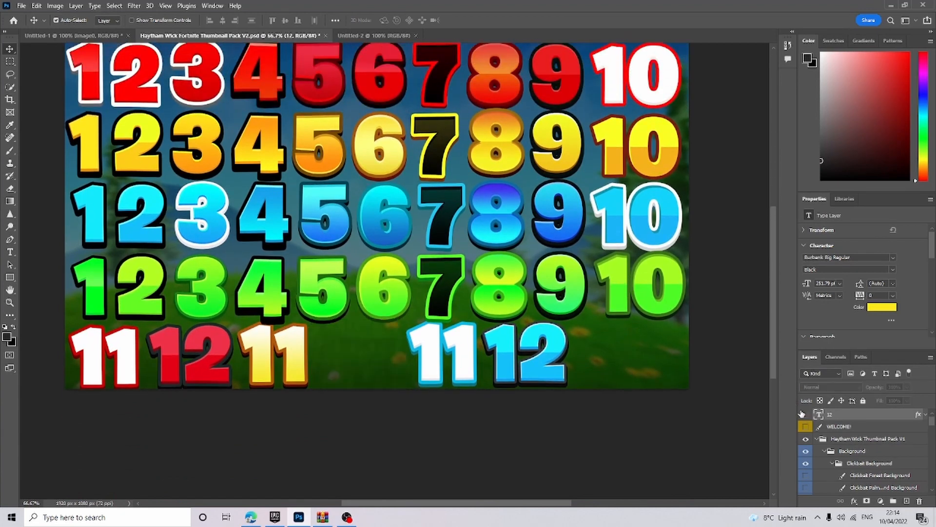
{"action": "left_click", "coordinate": [803, 414]}
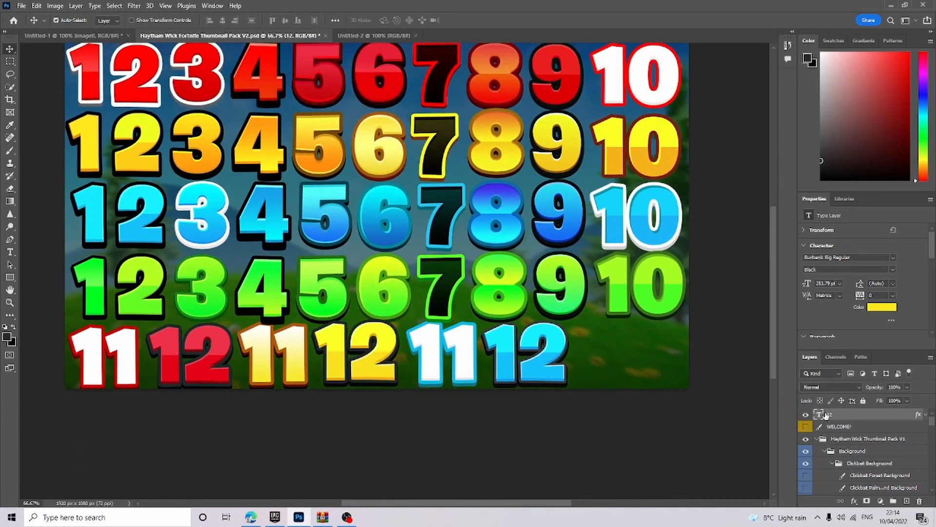
{"action": "left_click_drag", "start_coordinate": [829, 415], "coordinate": [871, 422]}
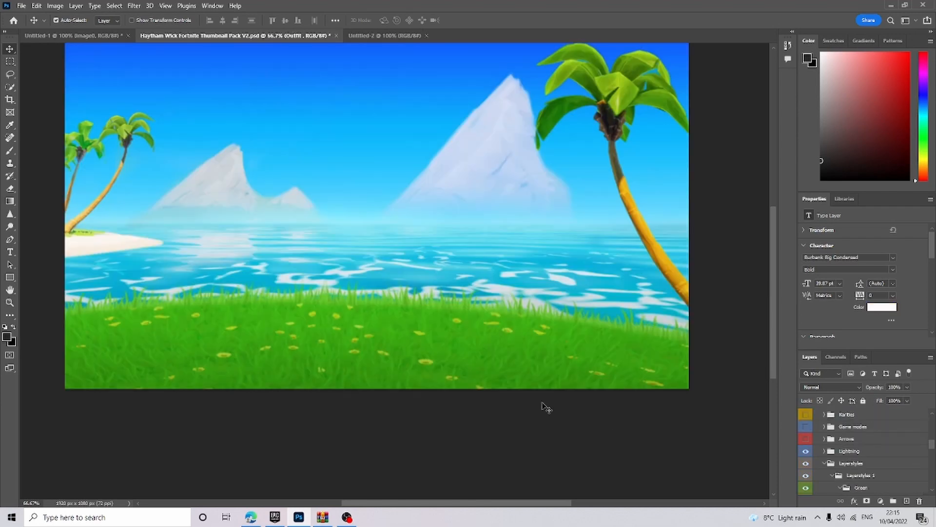
Nudge the palm island background in the thumbnail pack slightly down and left, to about X -31 px, Y 13 px
{"action": "scroll", "coordinate": [478, 344], "scroll_direction": "up", "scroll_amount": 9}
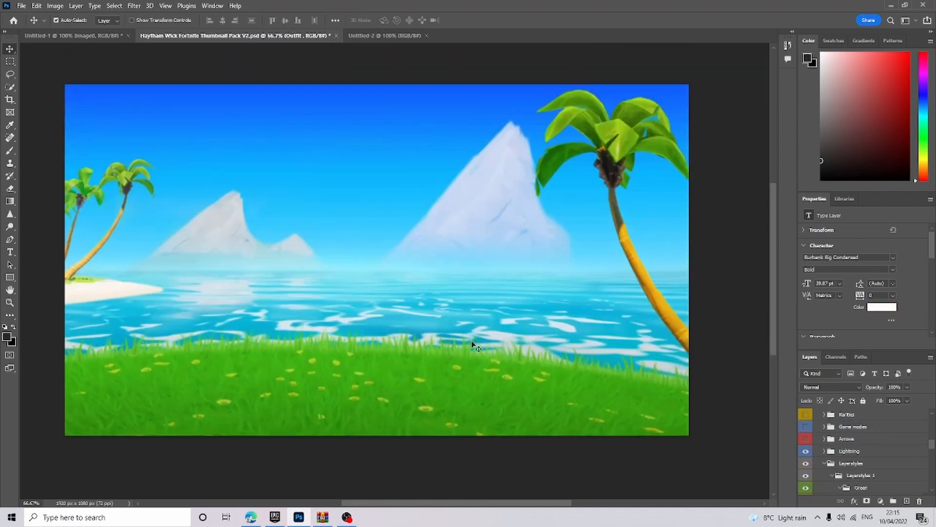
{"action": "scroll", "coordinate": [487, 271], "scroll_direction": "down", "scroll_amount": 10}
{"action": "scroll", "coordinate": [487, 271], "scroll_direction": "up", "scroll_amount": 3}
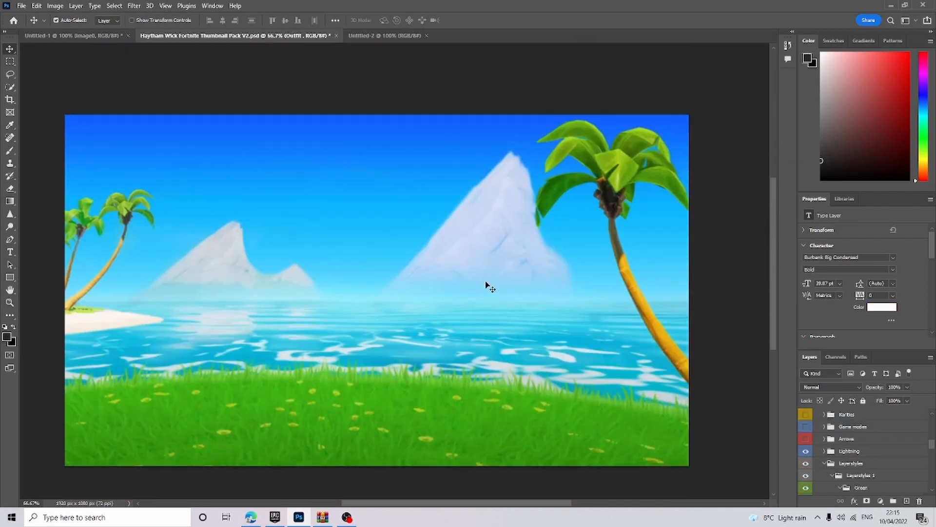
{"action": "left_click_drag", "start_coordinate": [537, 350], "coordinate": [482, 293]}
{"action": "scroll", "coordinate": [817, 450], "scroll_direction": "up", "scroll_amount": 3}
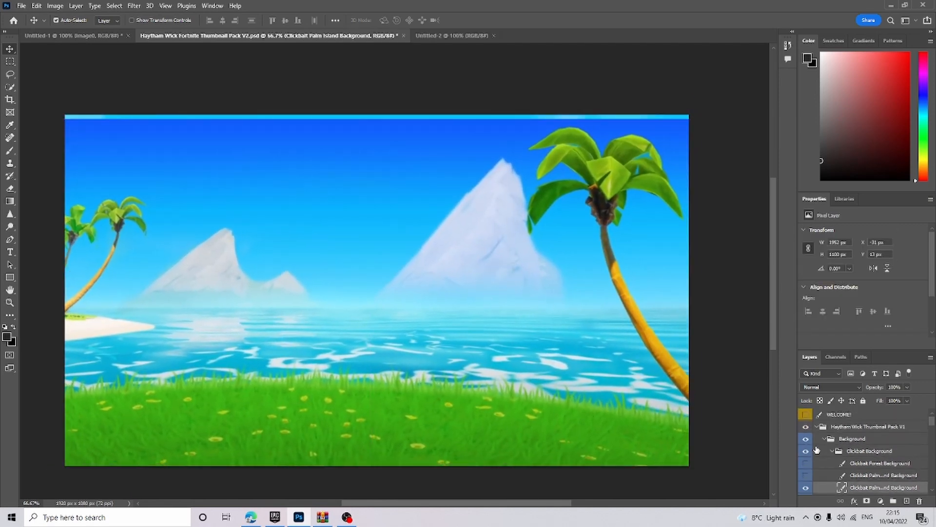
Preview the pack's contents by toggling the visibility of the WELCOME! layer and the pack, Background and Clickbait Background groups
{"action": "left_click", "coordinate": [806, 414]}
{"action": "left_click", "coordinate": [806, 427]}
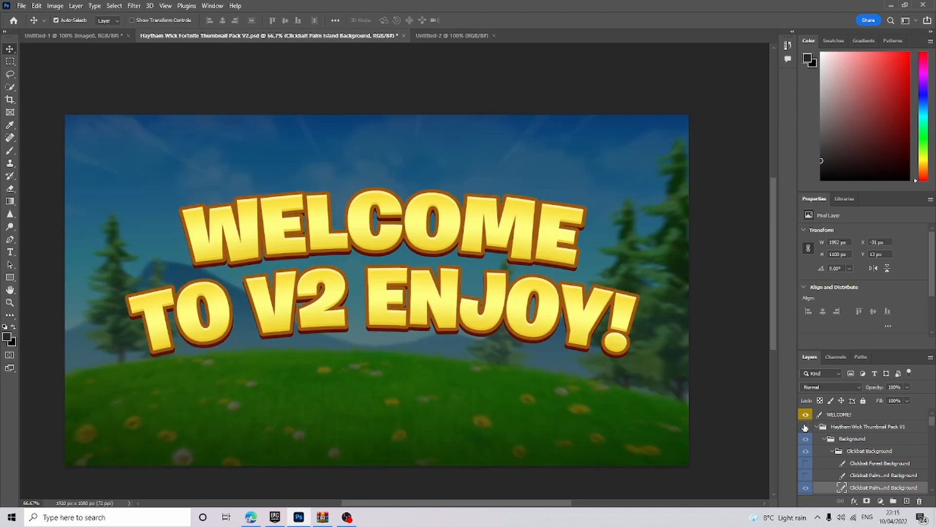
{"action": "left_click", "coordinate": [806, 415]}
{"action": "left_click", "coordinate": [806, 427]}
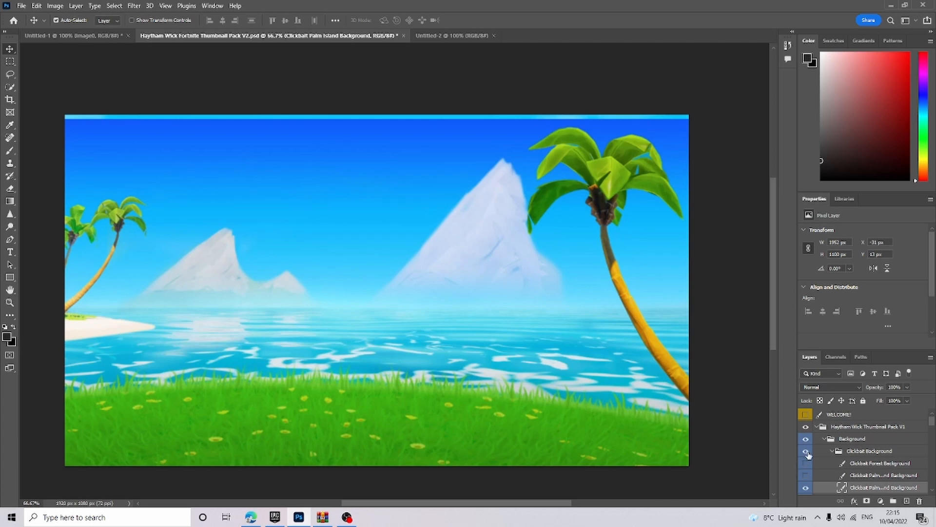
{"action": "left_click", "coordinate": [806, 451]}
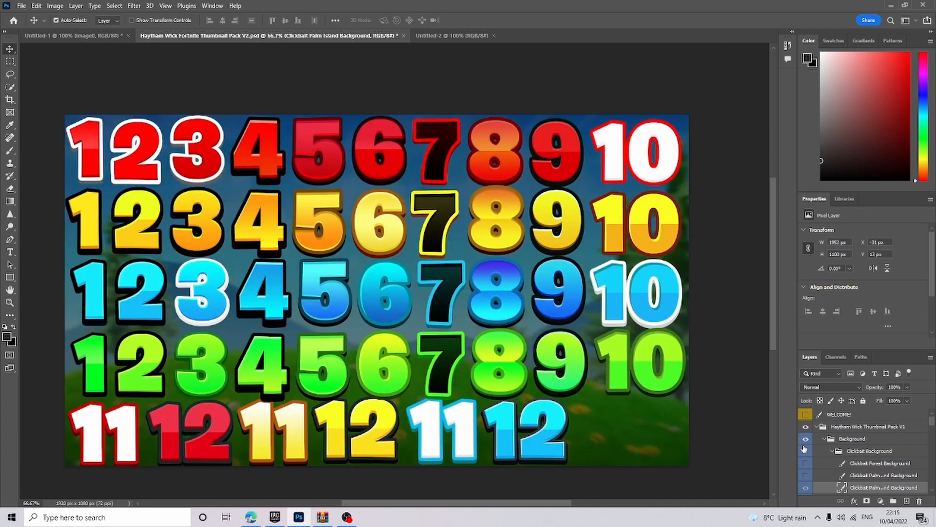
{"action": "left_click", "coordinate": [806, 450]}
{"action": "left_click", "coordinate": [806, 439]}
{"action": "left_click", "coordinate": [807, 439]}
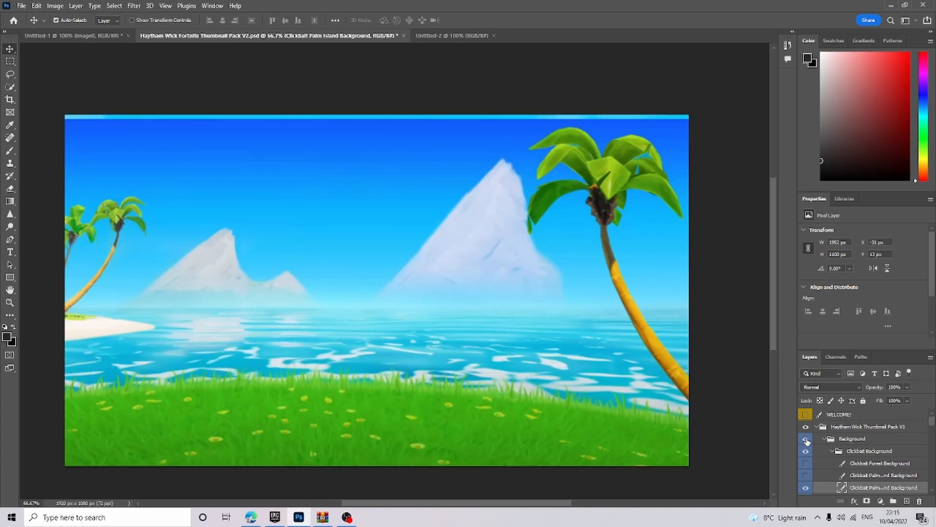
Hide the lower palm island background and show the Clickbait Forest Background and the other palm island background
{"action": "left_click", "coordinate": [805, 487]}
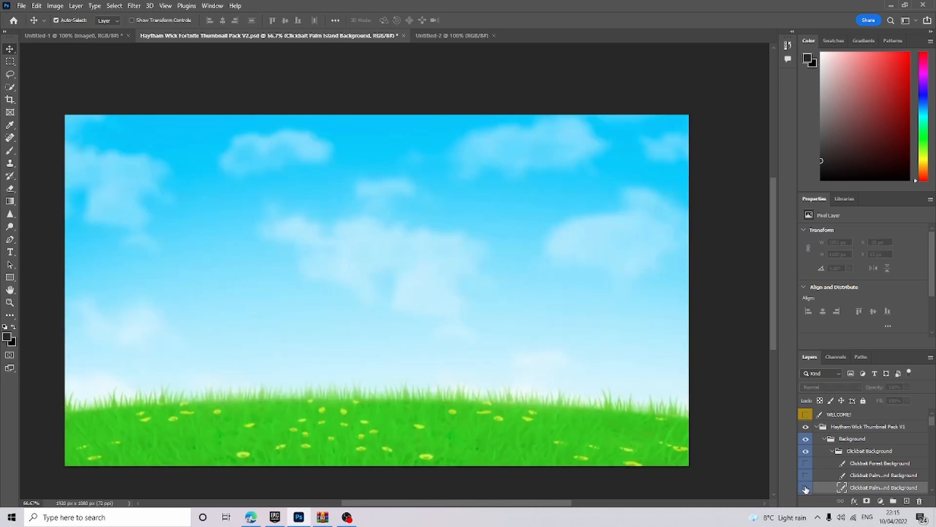
{"action": "left_click", "coordinate": [805, 450]}
{"action": "left_click", "coordinate": [806, 463]}
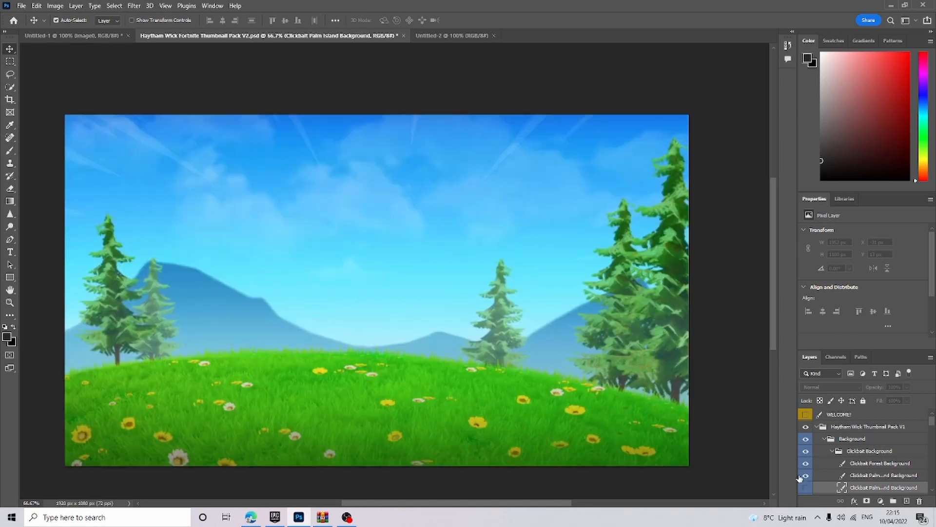
Duplicate the upper Clickbait Palm Island Background layer into the Untitled-2 document and switch to that document
{"action": "left_click", "coordinate": [836, 477]}
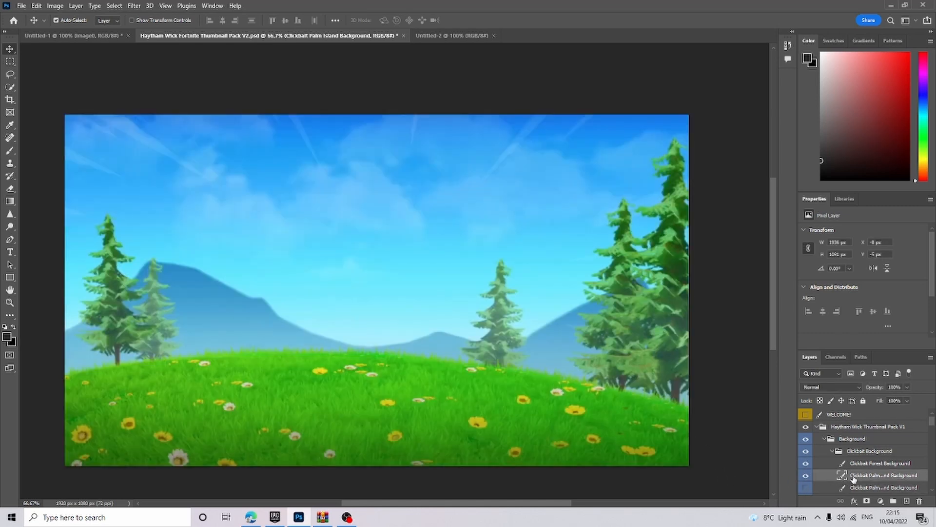
{"action": "right_click", "coordinate": [875, 478]}
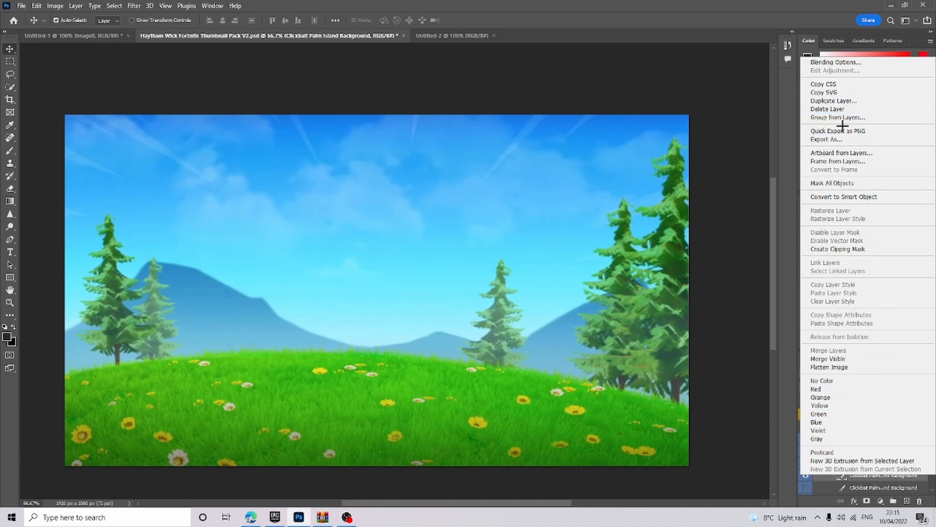
{"action": "left_click", "coordinate": [848, 101]}
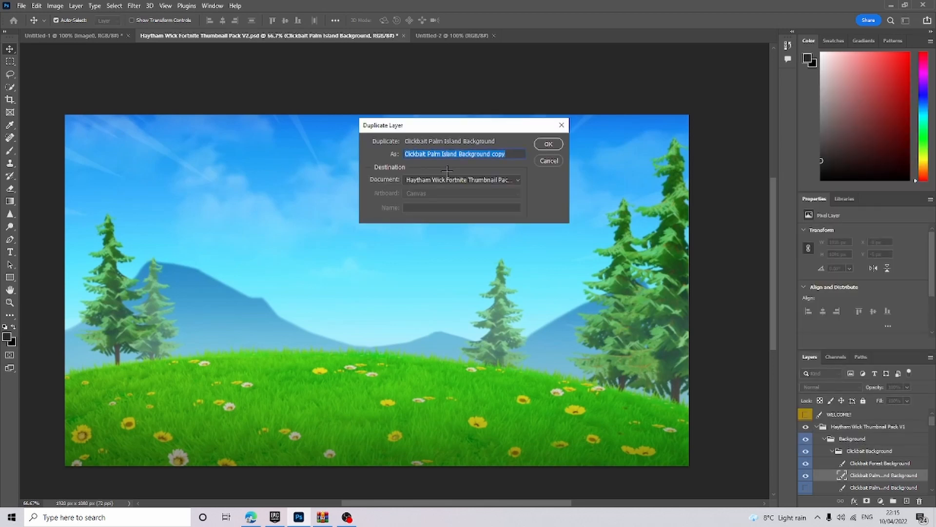
{"action": "left_click", "coordinate": [461, 180]}
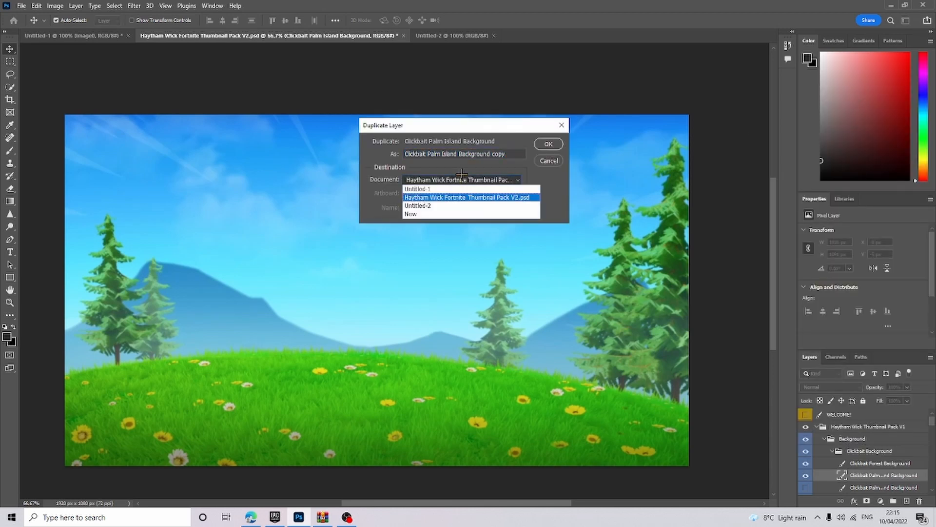
{"action": "left_click", "coordinate": [442, 205]}
{"action": "left_click", "coordinate": [540, 142]}
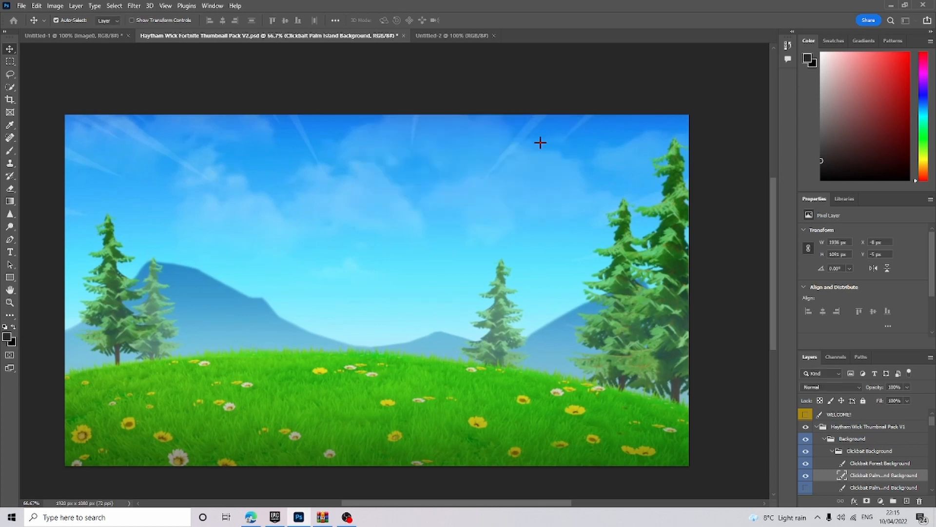
{"action": "left_click", "coordinate": [456, 36]}
{"action": "scroll", "coordinate": [461, 296], "scroll_direction": "down", "scroll_amount": 3}
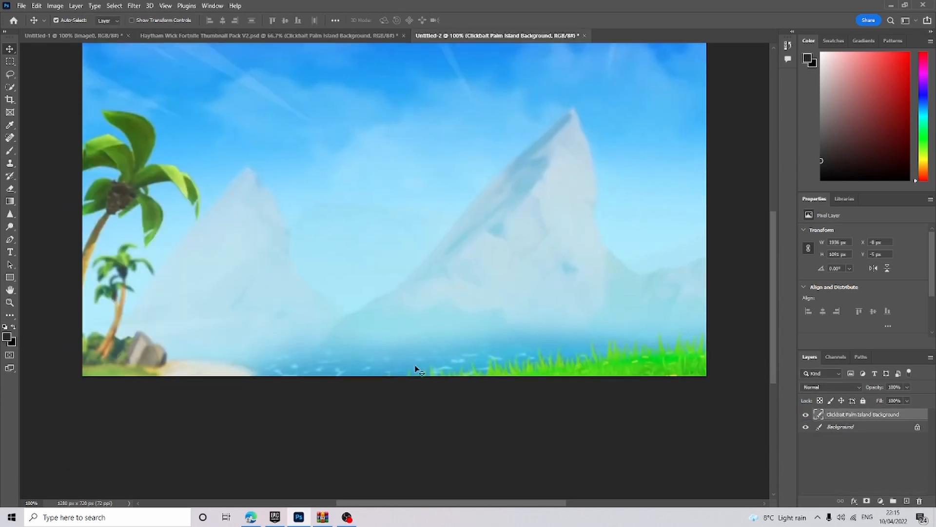
{"action": "scroll", "coordinate": [390, 400], "scroll_direction": "up", "scroll_amount": 5}
Switch to the web browser and open the downloaded drive-download zip archive of character renders
{"action": "left_click", "coordinate": [250, 517]}
{"action": "scroll", "coordinate": [256, 494], "scroll_direction": "up", "scroll_amount": 3}
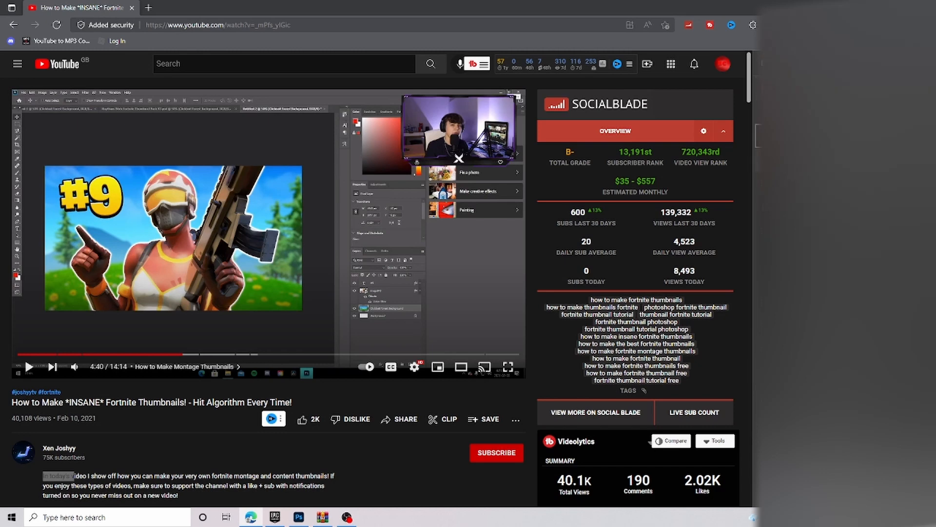
{"action": "left_click", "coordinate": [796, 141]}
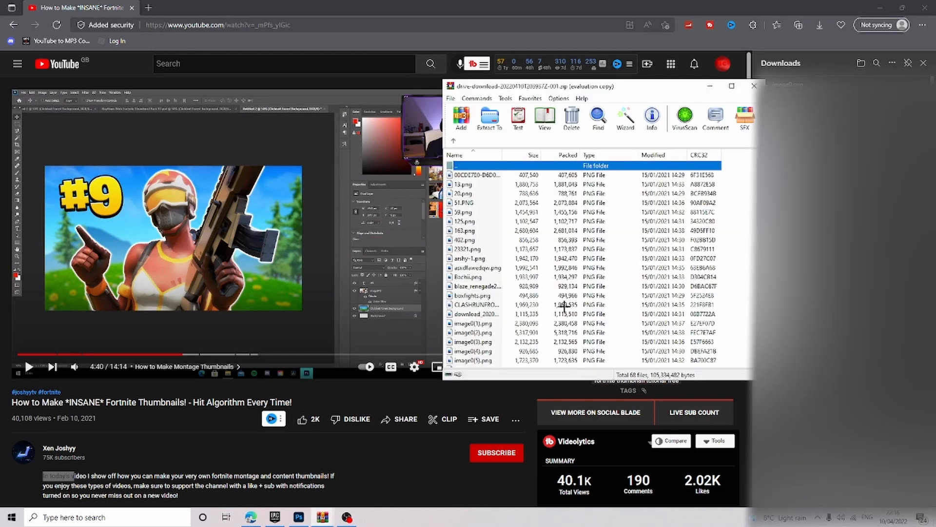
Browse the PNG renders in the archive, dismiss the WinRAR licence reminder, and preview Scarlett_Comander.png
{"action": "scroll", "coordinate": [568, 340], "scroll_direction": "down", "scroll_amount": 15}
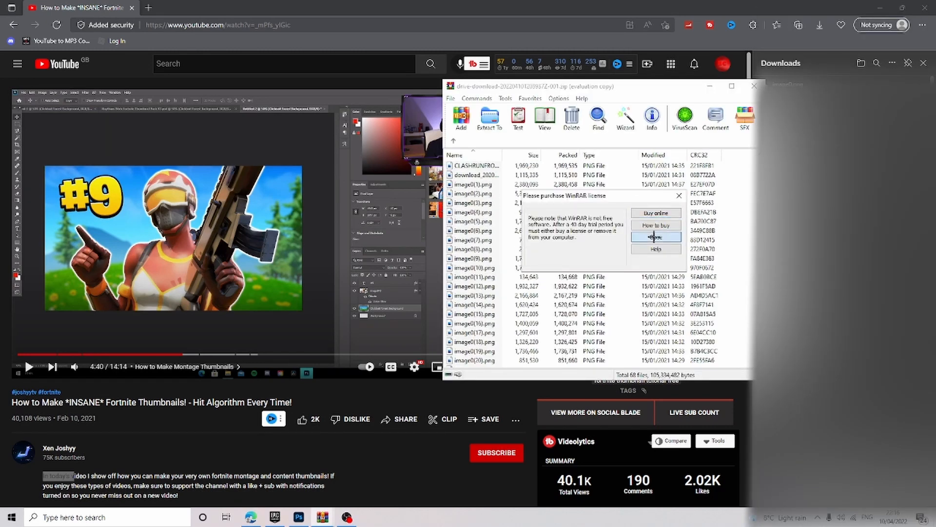
{"action": "left_click", "coordinate": [655, 236]}
{"action": "double_click", "coordinate": [561, 342]}
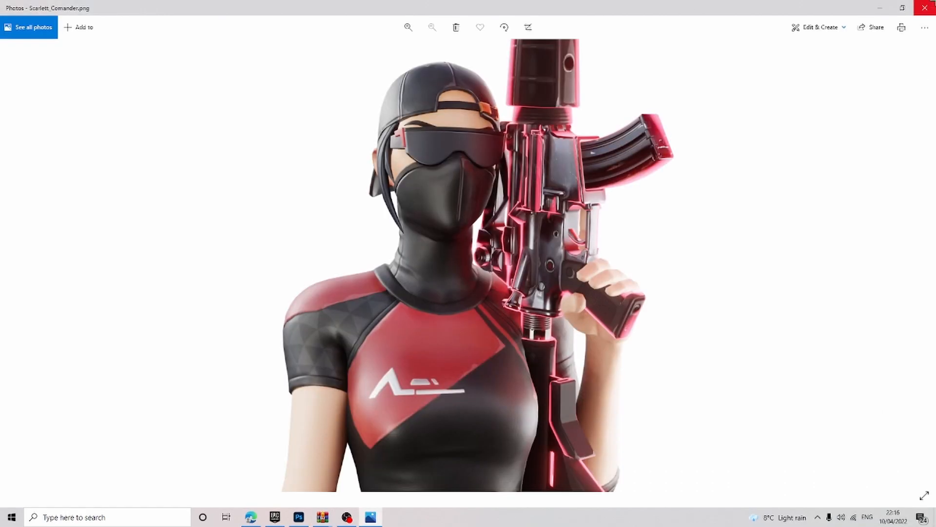
{"action": "left_click", "coordinate": [925, 7]}
Place the image0.png render over the background in Untitled-2, scaled to 43.34%, rotated -2.71° and positioned left of centre
{"action": "left_click_drag", "start_coordinate": [566, 342], "coordinate": [391, 389]}
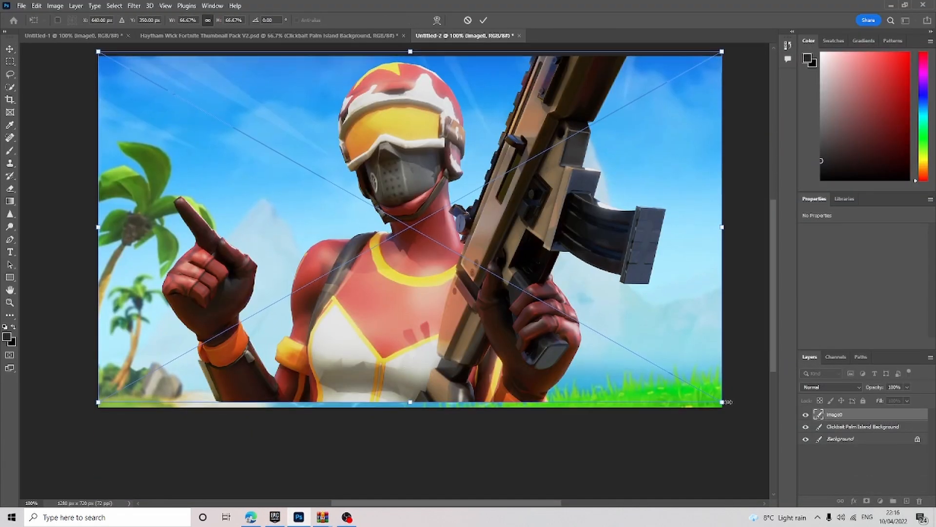
{"action": "left_click_drag", "start_coordinate": [728, 402], "coordinate": [498, 276]}
{"action": "left_click_drag", "start_coordinate": [368, 202], "coordinate": [398, 295]}
{"action": "left_click_drag", "start_coordinate": [534, 375], "coordinate": [544, 367]}
{"action": "left_click_drag", "start_coordinate": [448, 296], "coordinate": [423, 289]}
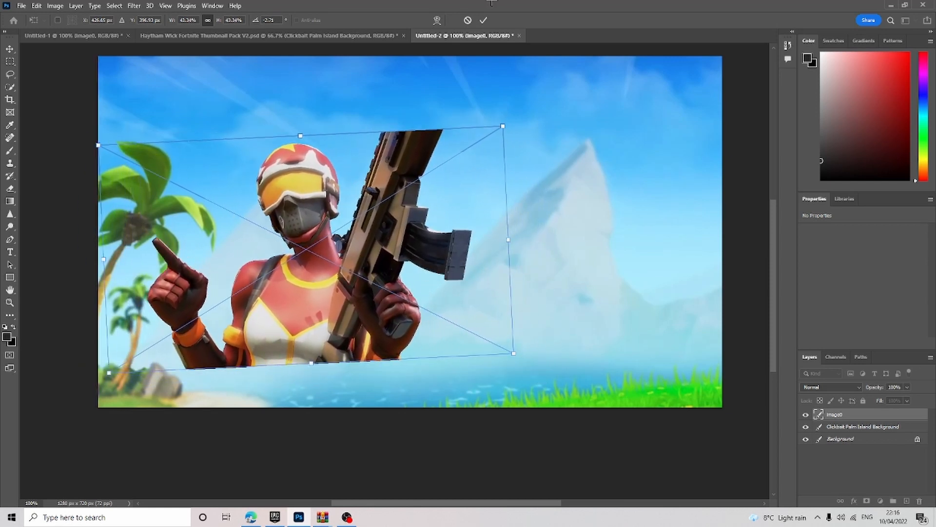
{"action": "left_click", "coordinate": [483, 20]}
{"action": "scroll", "coordinate": [63, 310], "scroll_direction": "up", "scroll_amount": 5}
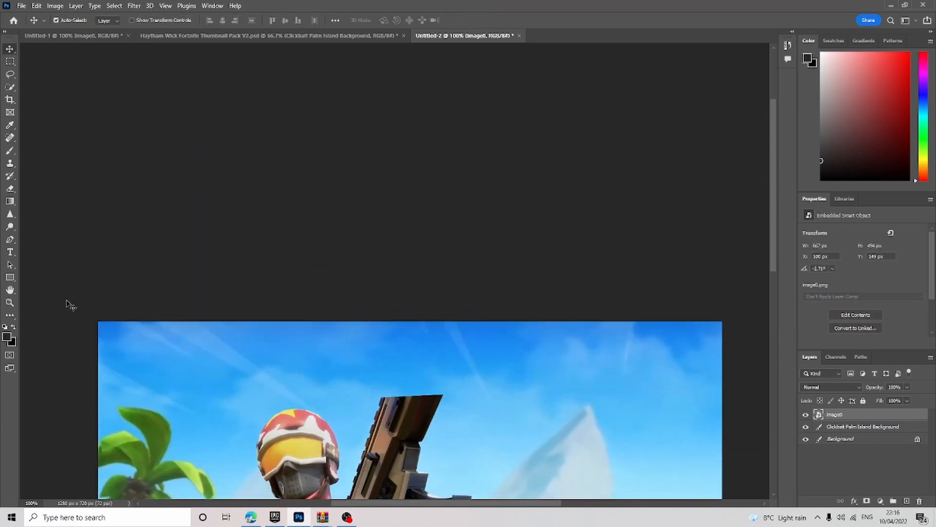
{"action": "scroll", "coordinate": [65, 306], "scroll_direction": "down", "scroll_amount": 5}
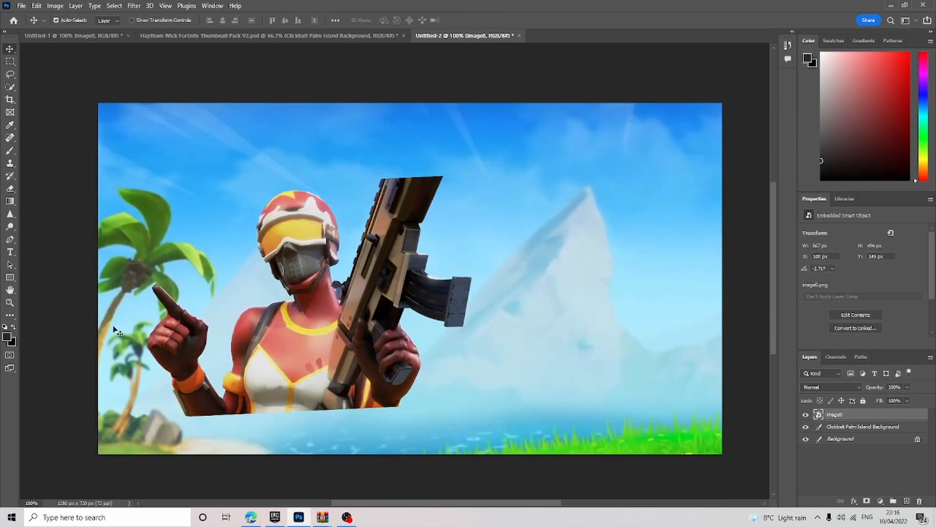
Switch to the Haytham Wick Fortnite Thumbnail Pack V2 document and look through its colour groups of number text layers
{"action": "left_click", "coordinate": [292, 36]}
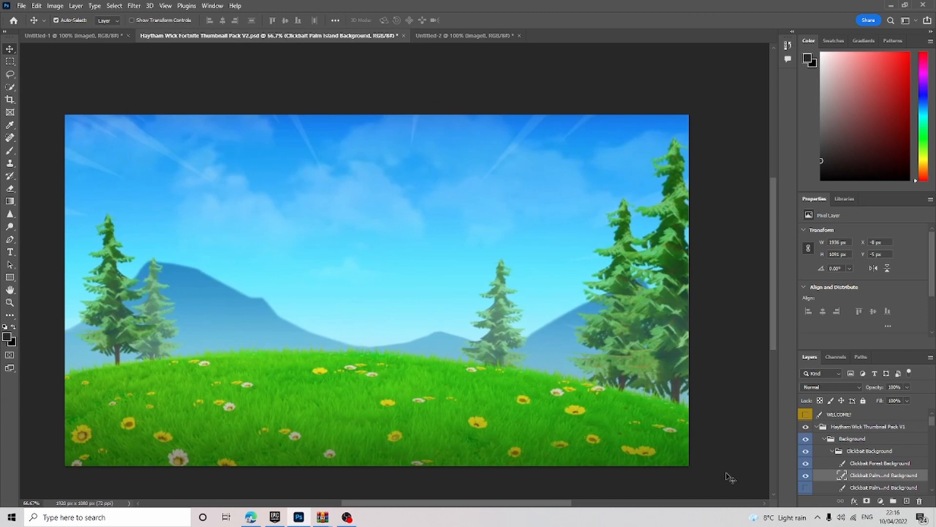
{"action": "scroll", "coordinate": [880, 441], "scroll_direction": "down", "scroll_amount": 10}
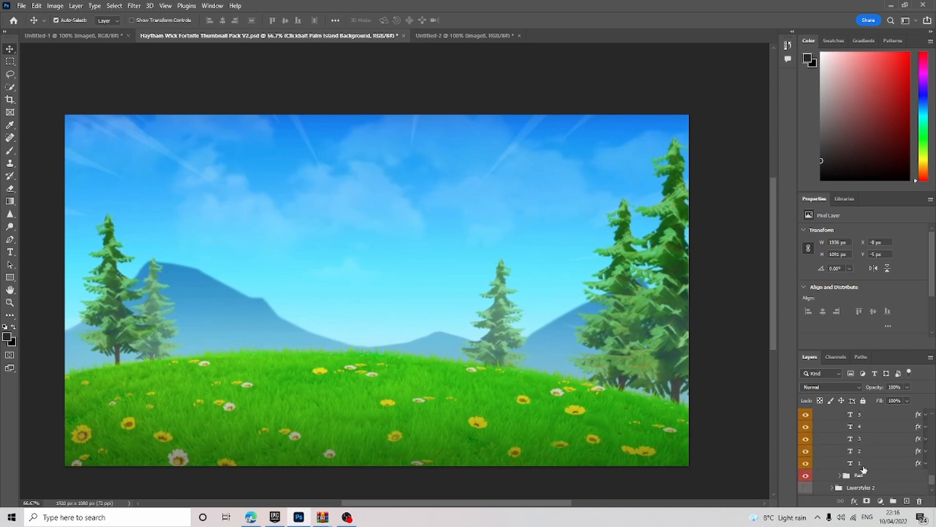
{"action": "scroll", "coordinate": [836, 457], "scroll_direction": "up", "scroll_amount": 5}
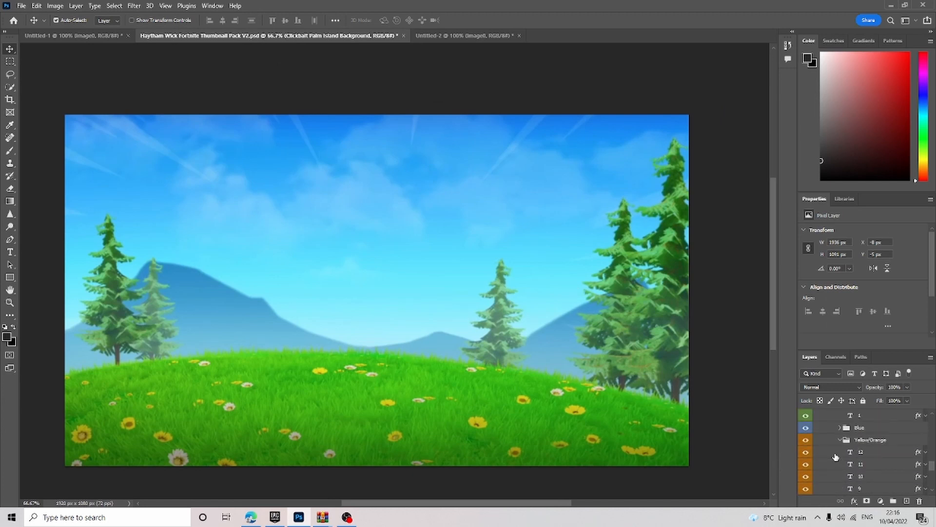
{"action": "scroll", "coordinate": [836, 454], "scroll_direction": "up", "scroll_amount": 1}
{"action": "left_click", "coordinate": [841, 441]}
{"action": "scroll", "coordinate": [819, 444], "scroll_direction": "down", "scroll_amount": 3}
{"action": "scroll", "coordinate": [812, 447], "scroll_direction": "up", "scroll_amount": 4}
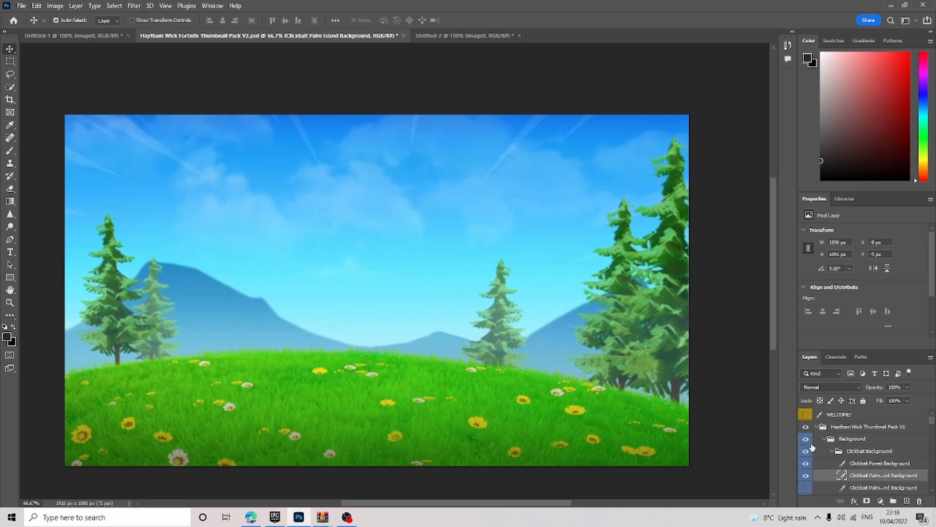
Hide the Background group in the thumbnail pack to reveal the number styles beneath it
{"action": "left_click", "coordinate": [804, 427]}
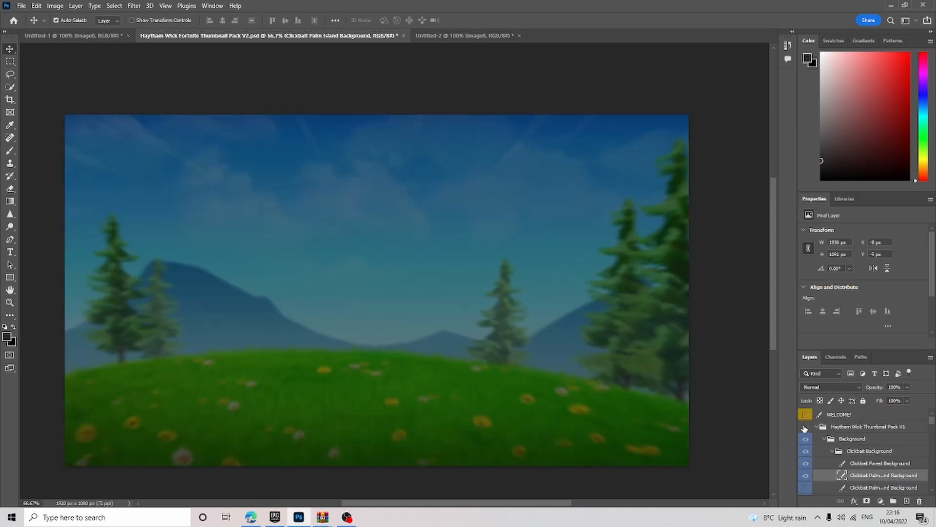
{"action": "left_click", "coordinate": [804, 428]}
{"action": "left_click", "coordinate": [806, 438]}
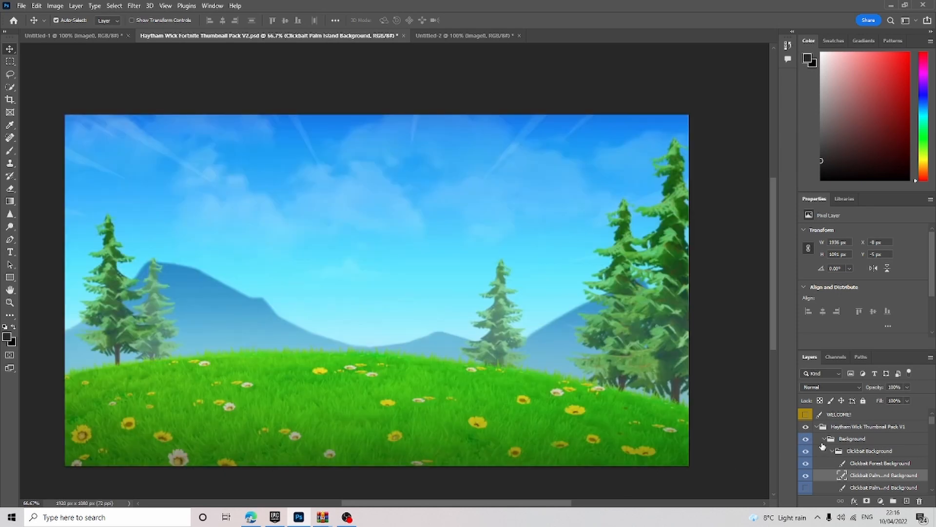
{"action": "left_click", "coordinate": [806, 439]}
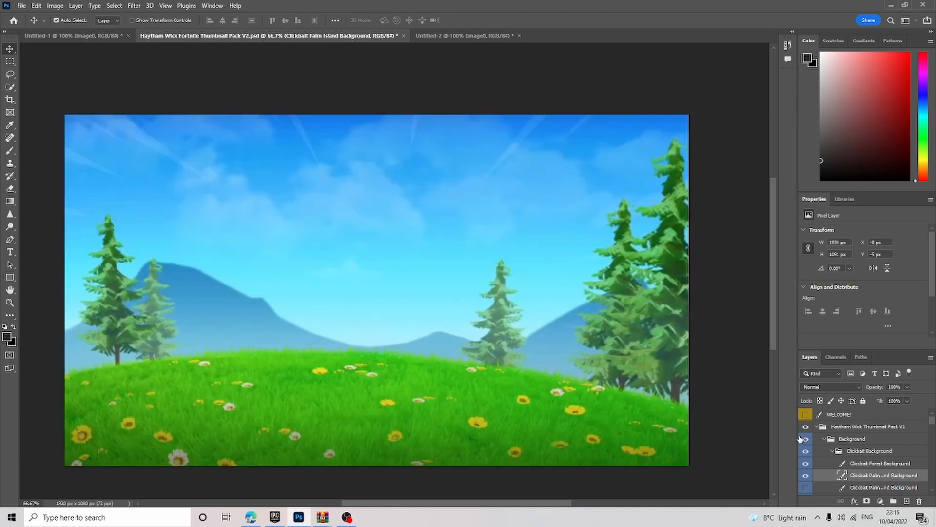
{"action": "left_click", "coordinate": [800, 438]}
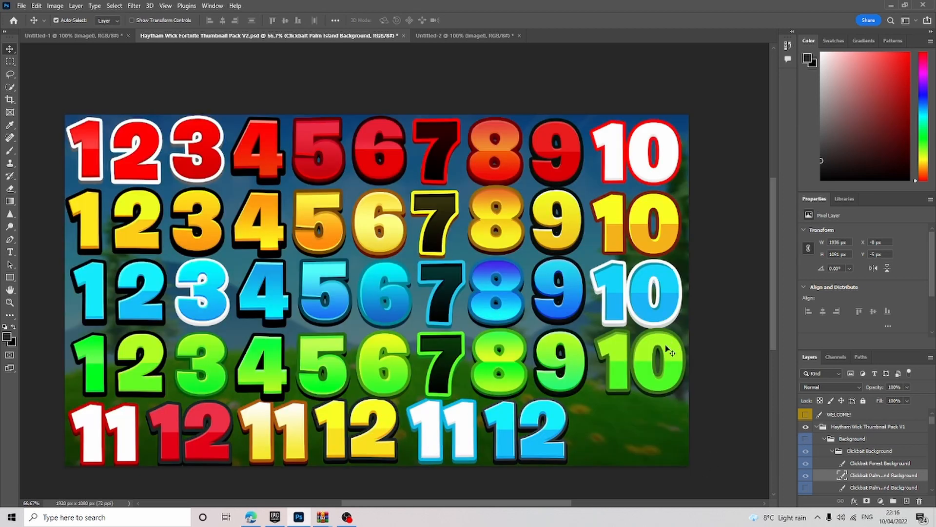
Duplicate the yellow 9 text layer from the Yellow/Orange group into the Untitled-2 document, named 9
{"action": "double_click", "coordinate": [483, 343]}
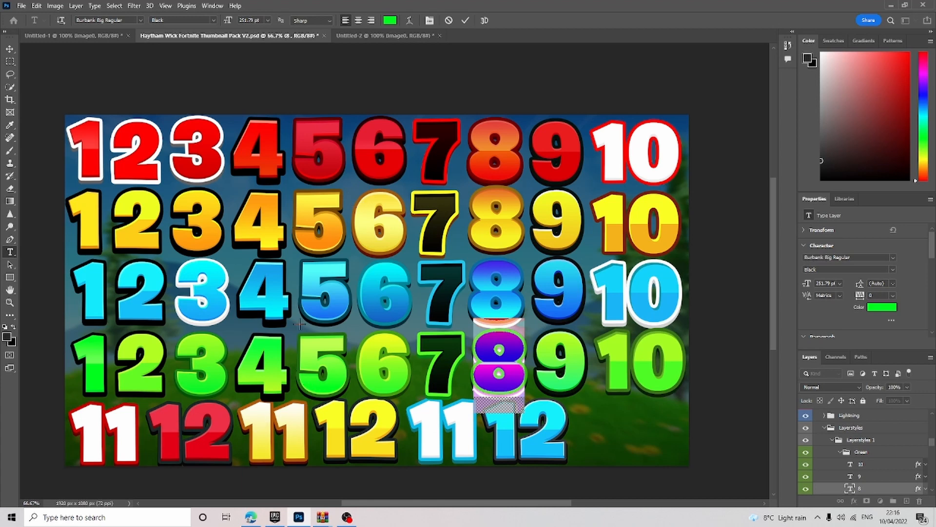
{"action": "double_click", "coordinate": [558, 230]}
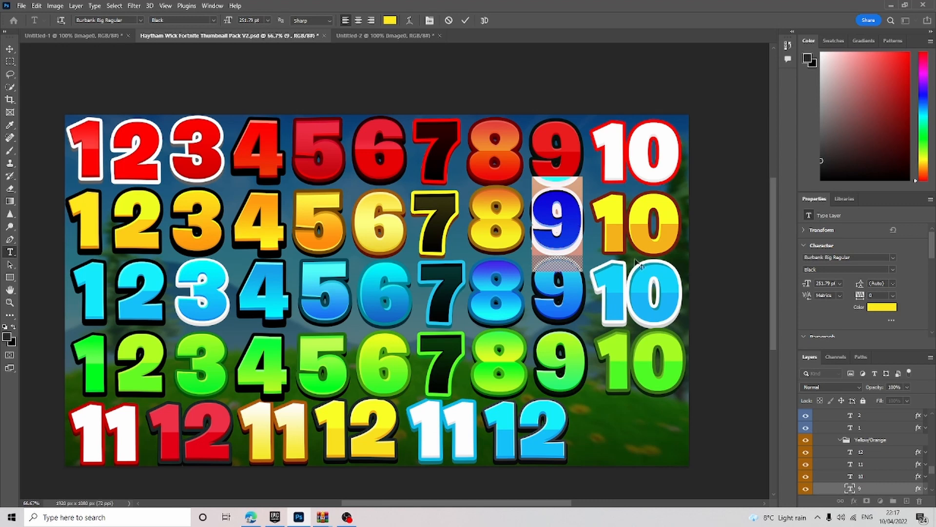
{"action": "left_click", "coordinate": [855, 489]}
{"action": "right_click", "coordinate": [854, 490]}
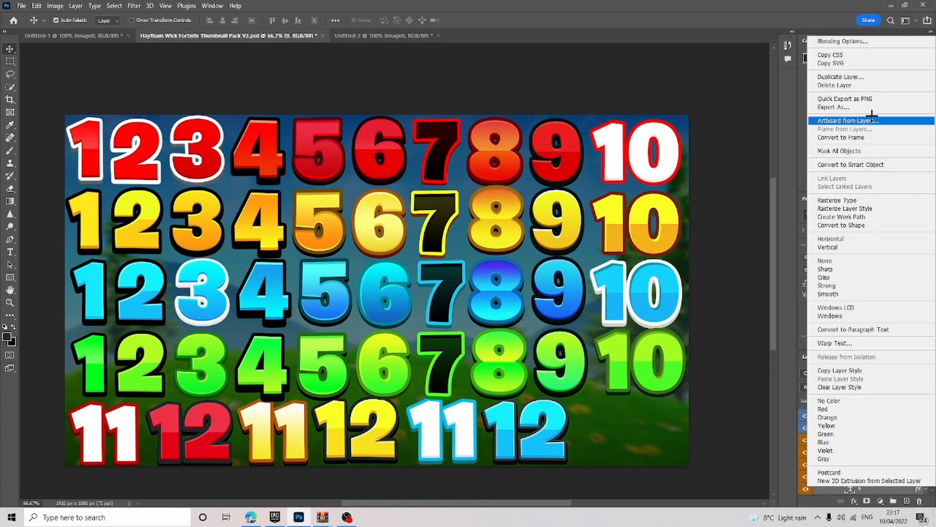
{"action": "left_click", "coordinate": [840, 77]}
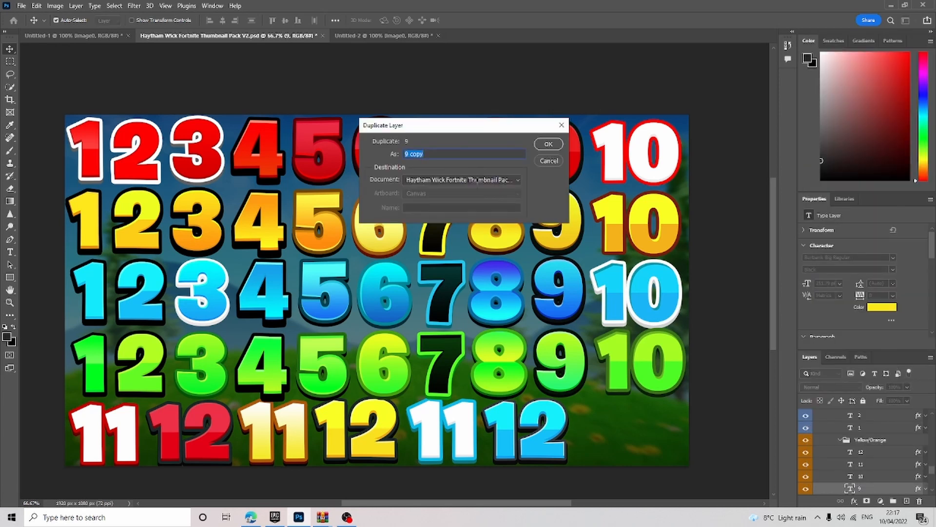
{"action": "left_click", "coordinate": [477, 181]}
{"action": "left_click", "coordinate": [459, 196]}
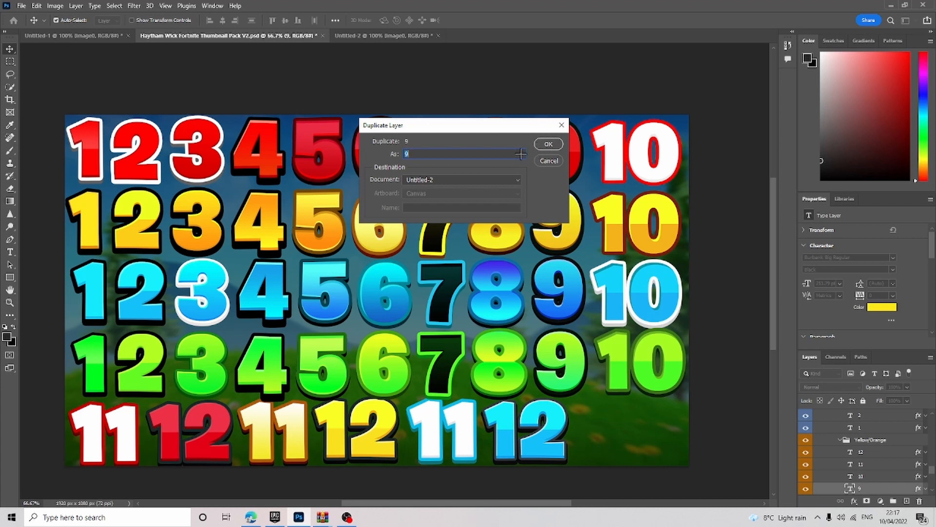
{"action": "left_click", "coordinate": [545, 146]}
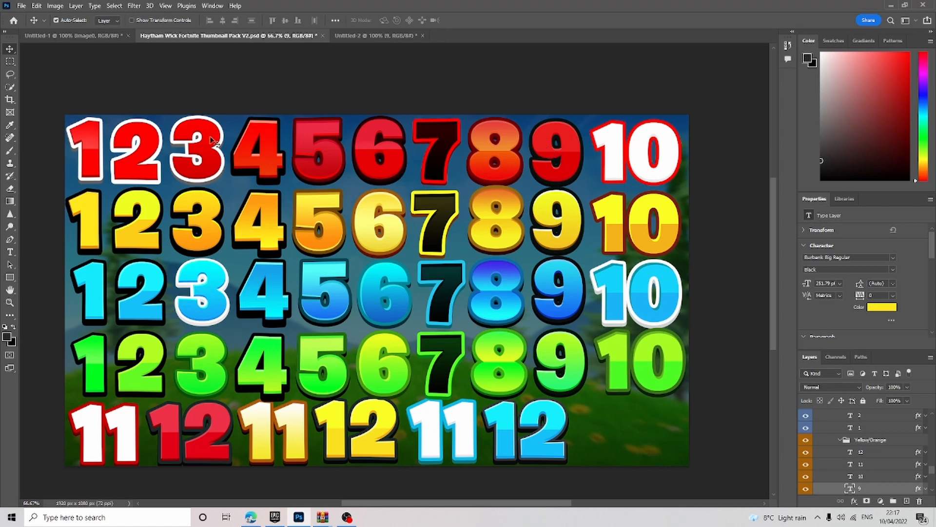
Switch to Untitled-2, place the yellow number in the canvas's upper-left area and change its text to #9
{"action": "left_click", "coordinate": [353, 40]}
{"action": "left_click_drag", "start_coordinate": [403, 278], "coordinate": [177, 180]}
{"action": "double_click", "coordinate": [176, 179]}
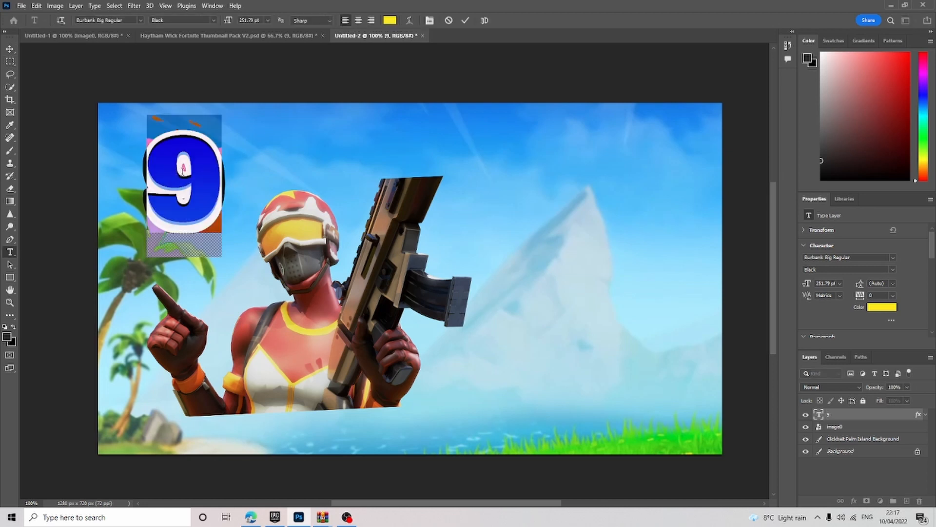
{"action": "left_click", "coordinate": [194, 183]}
{"action": "left_click", "coordinate": [175, 192]}
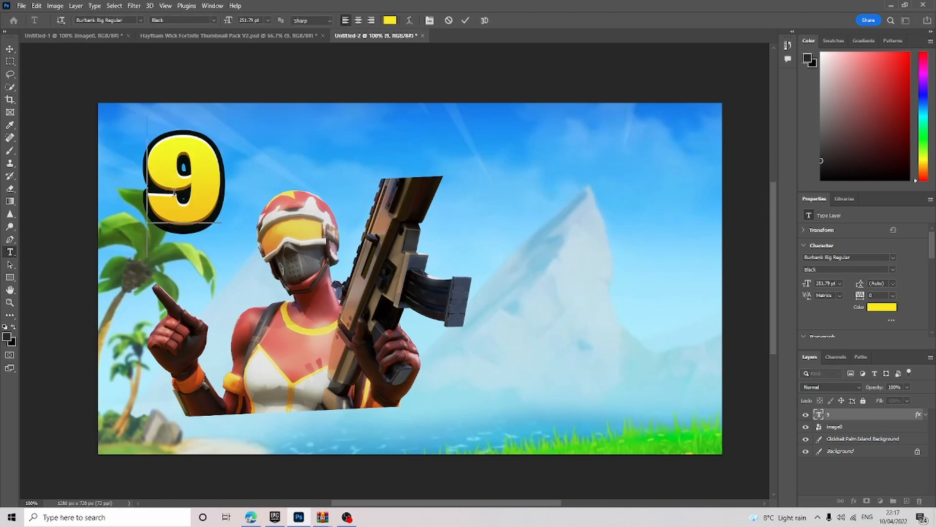
{"action": "type", "text": "#"}
{"action": "key", "text": "Escape"}
{"action": "key", "text": "v"}
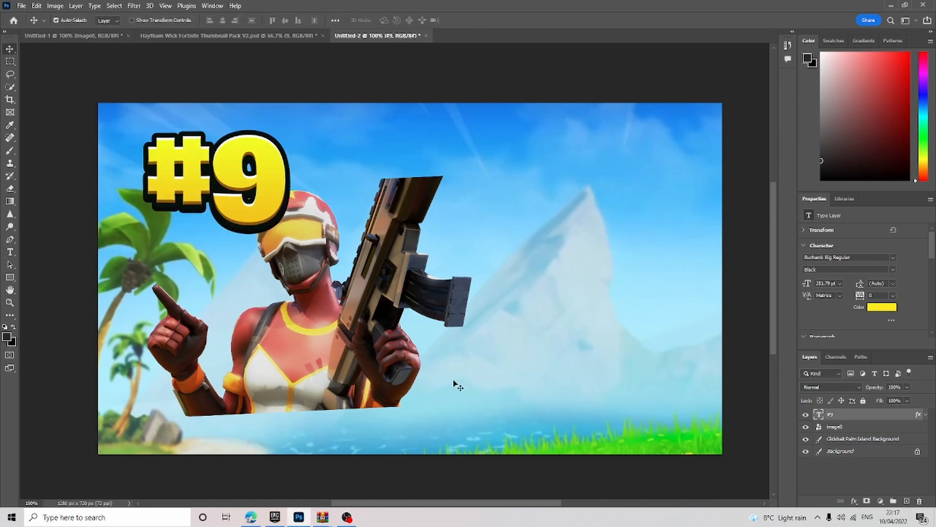
Try the extra text "B ZHCZG" after the number and restore the layer's text to #9
{"action": "double_click", "coordinate": [282, 193]}
{"action": "left_click", "coordinate": [288, 191]}
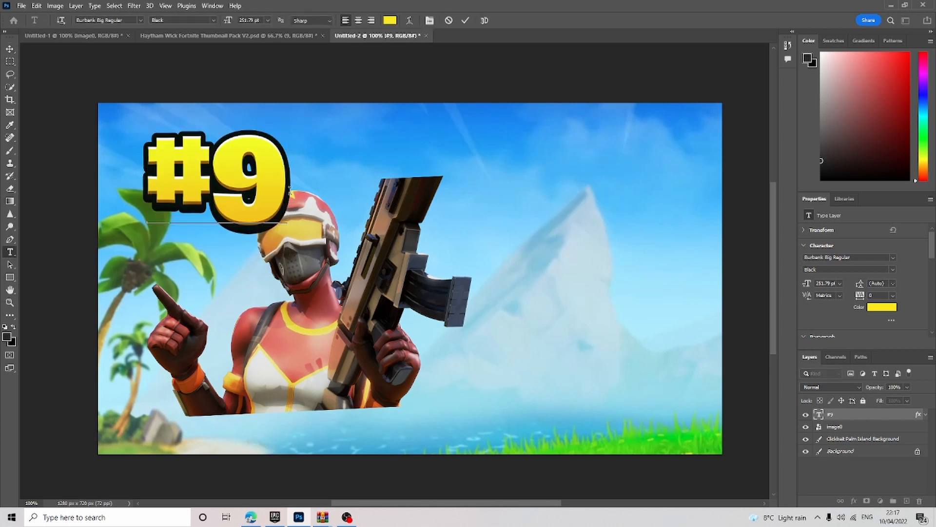
{"action": "type", "text": "B ZHCZG"}
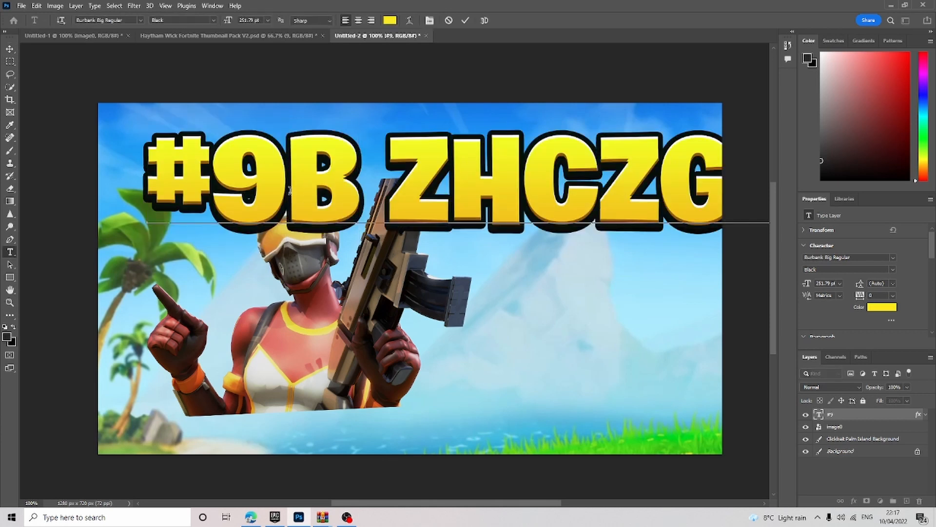
{"action": "key", "text": "ctrl+a"}
{"action": "key", "text": "BackSpace"}
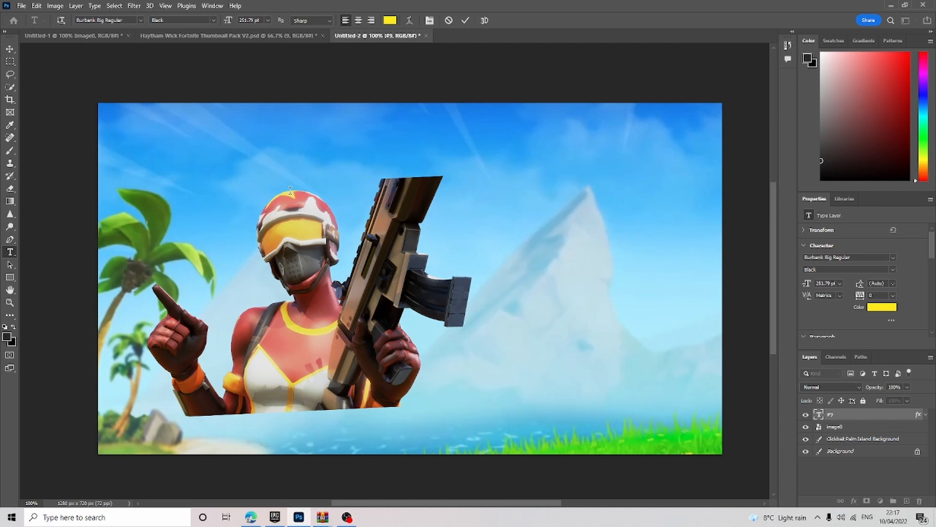
{"action": "type", "text": "#9"}
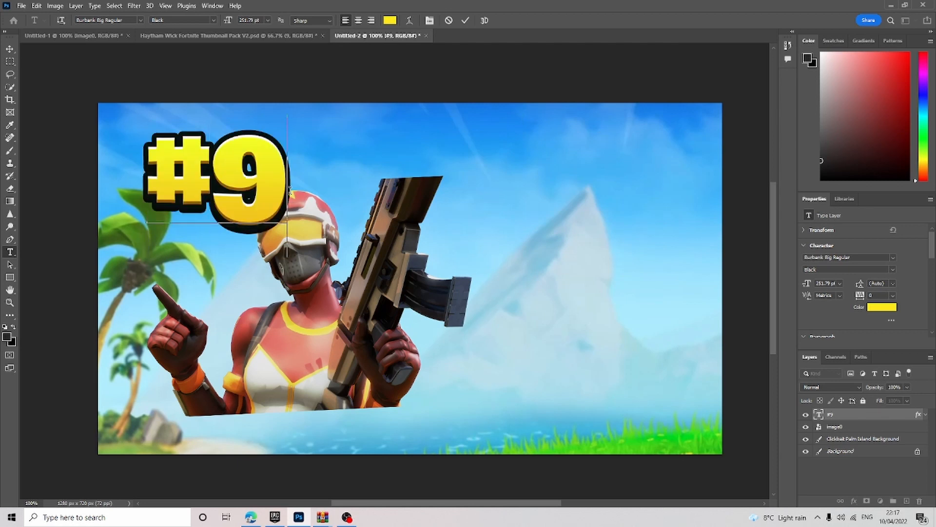
{"action": "left_click", "coordinate": [465, 20]}
{"action": "key", "text": "v"}
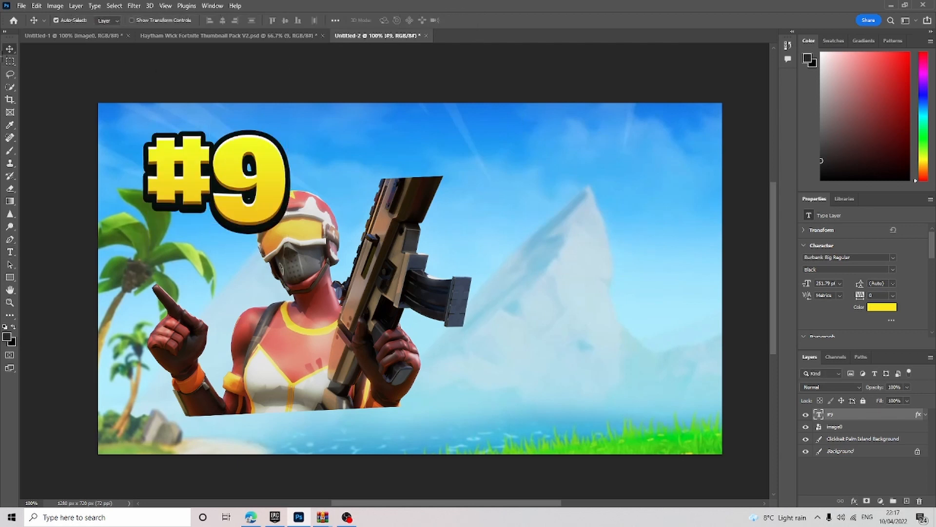
Move the #9 text left, clear of the character's head, and shift the character render to the right
{"action": "left_click_drag", "start_coordinate": [248, 194], "coordinate": [207, 193]}
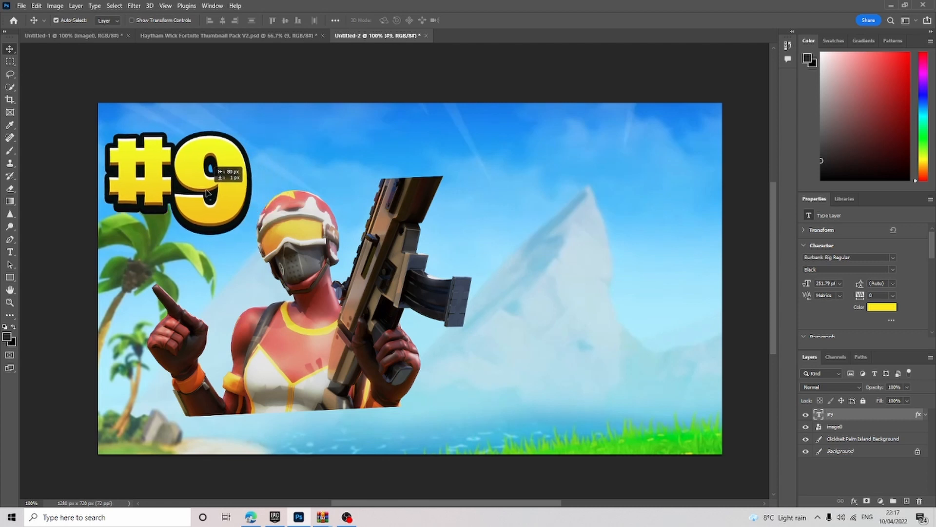
{"action": "left_click_drag", "start_coordinate": [350, 307], "coordinate": [371, 318]}
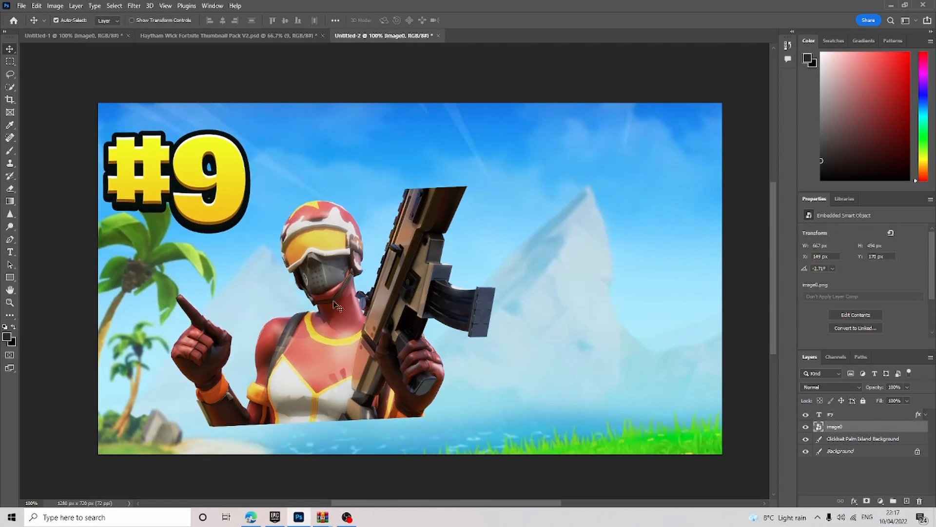
{"action": "key", "text": "ctrl+t"}
{"action": "left_click_drag", "start_coordinate": [334, 304], "coordinate": [364, 301]}
Rotate the #9 text about 9° clockwise and move the character render up and left to X 174 px, Y 97 px
{"action": "left_click", "coordinate": [862, 439]}
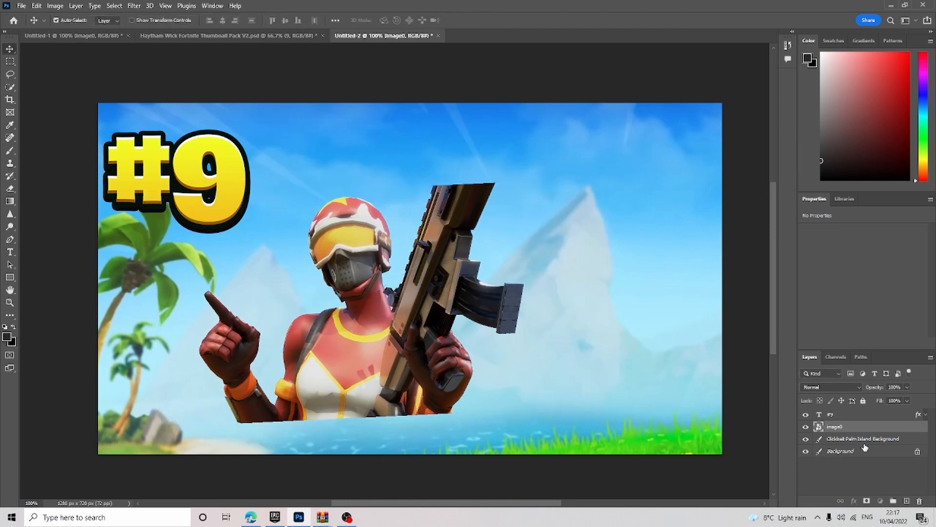
{"action": "left_click", "coordinate": [857, 418]}
{"action": "key", "text": "ctrl+t"}
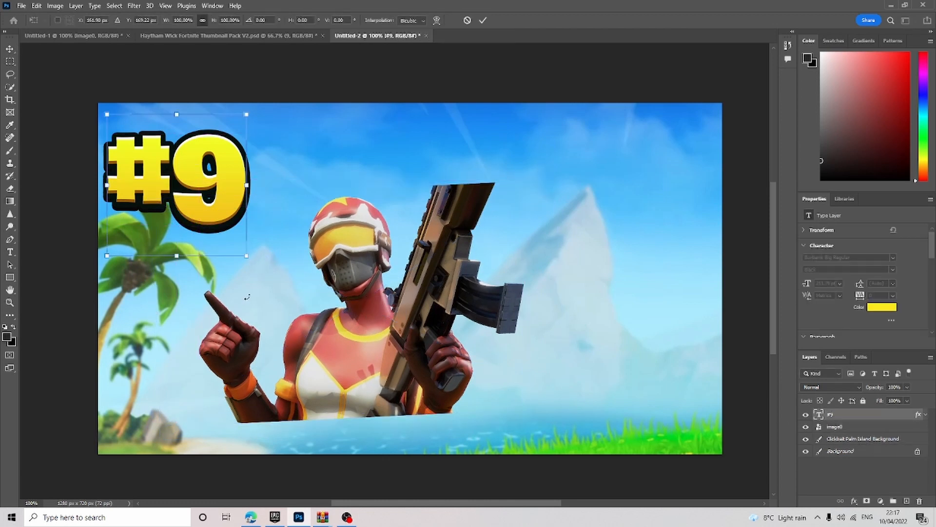
{"action": "left_click_drag", "start_coordinate": [256, 272], "coordinate": [462, 148]}
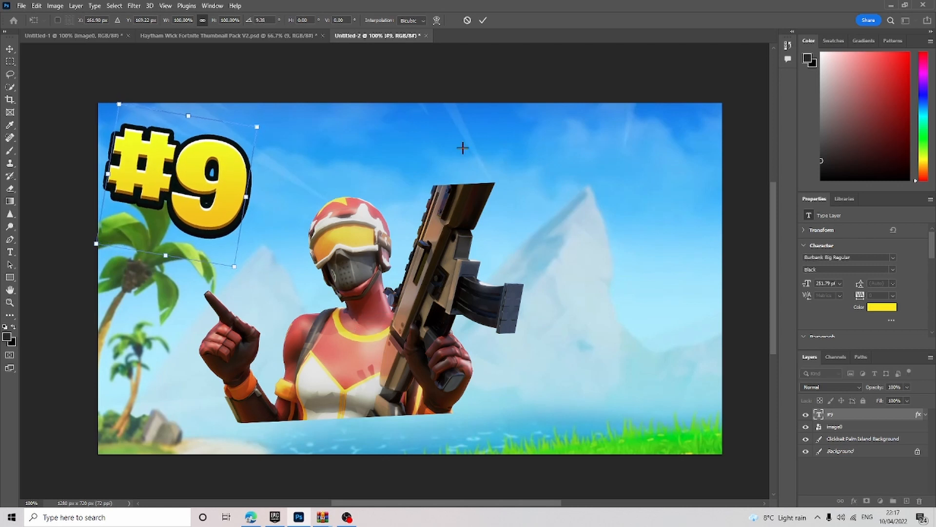
{"action": "left_click", "coordinate": [483, 20]}
{"action": "left_click_drag", "start_coordinate": [373, 287], "coordinate": [357, 254]}
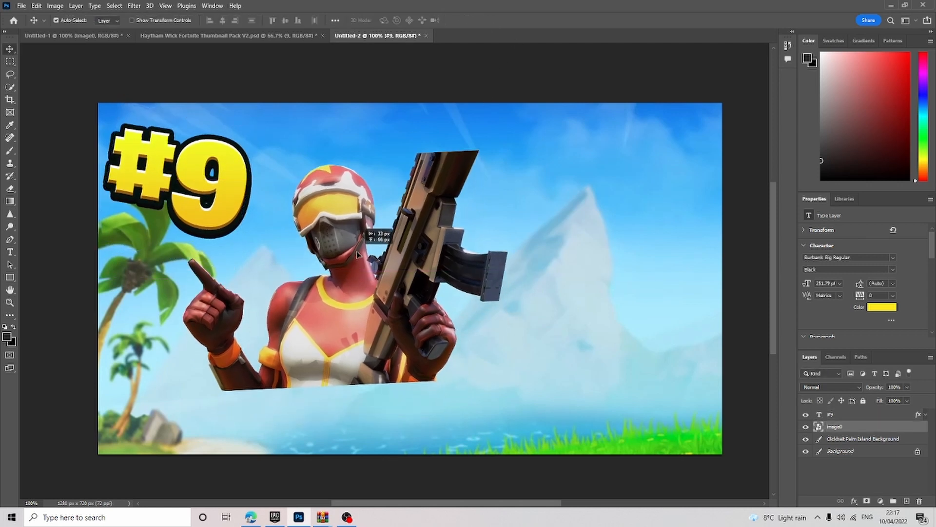
Check the image0 and Clickbait Palm Island Background layers by switching their visibility off and on
{"action": "right_click", "coordinate": [638, 226]}
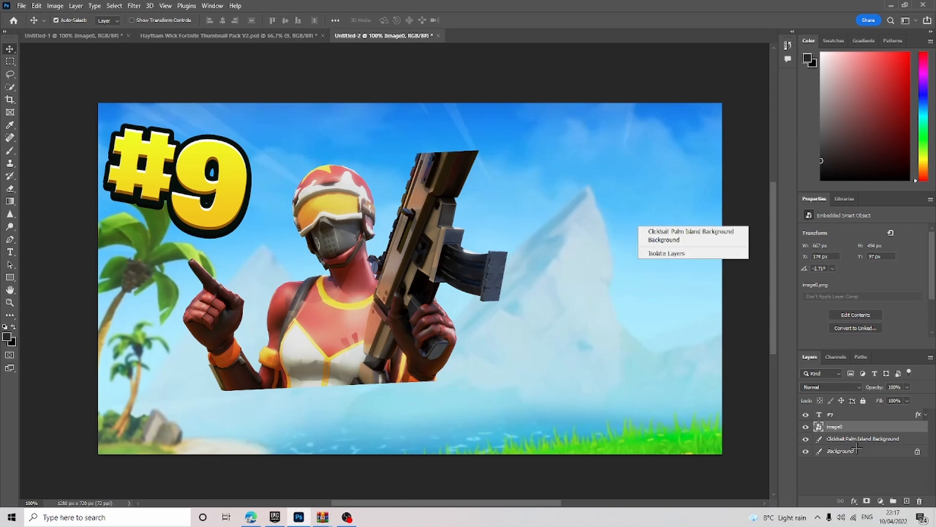
{"action": "left_click", "coordinate": [806, 428]}
{"action": "left_click", "coordinate": [806, 426]}
{"action": "left_click", "coordinate": [805, 427]}
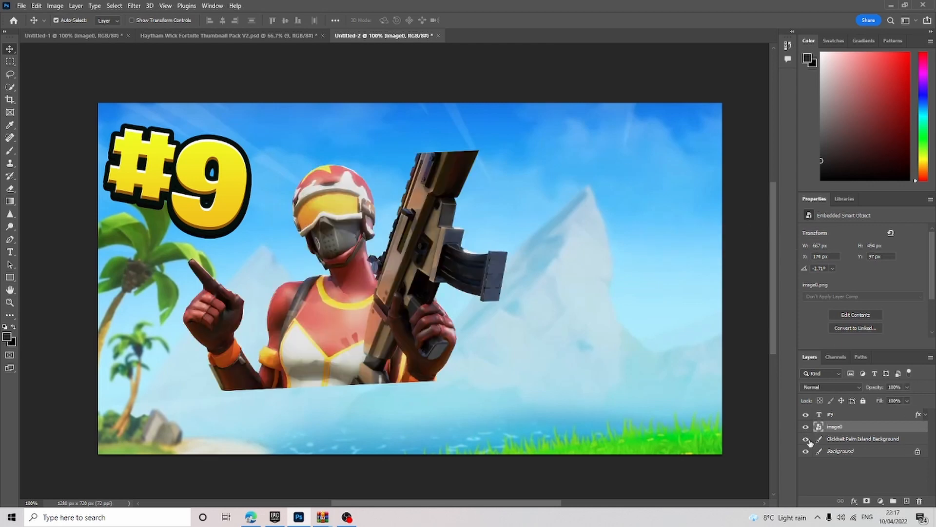
{"action": "left_click", "coordinate": [806, 438]}
{"action": "left_click", "coordinate": [806, 438]}
Apply the Lens Blur filter with its last-used settings to the Clickbait Palm Island Background layer
{"action": "right_click", "coordinate": [850, 439]}
{"action": "key", "text": "Escape"}
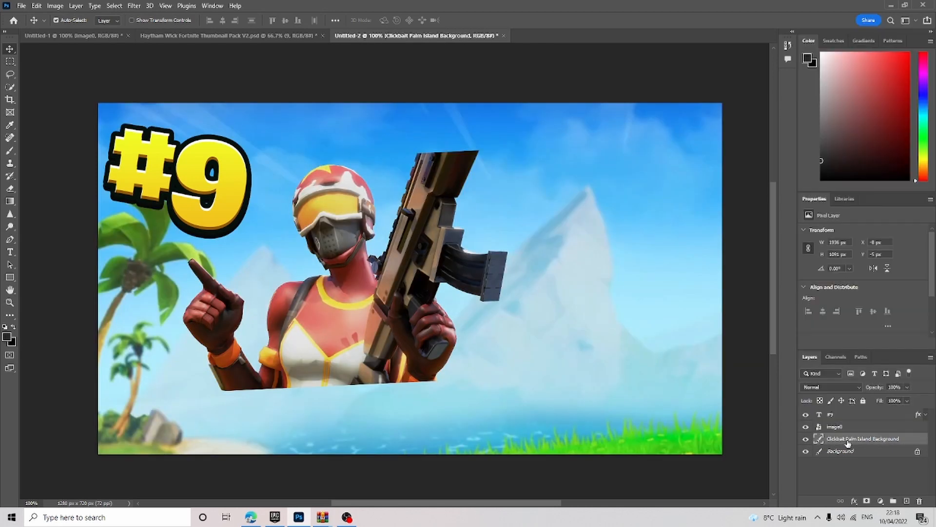
{"action": "left_click", "coordinate": [142, 6]}
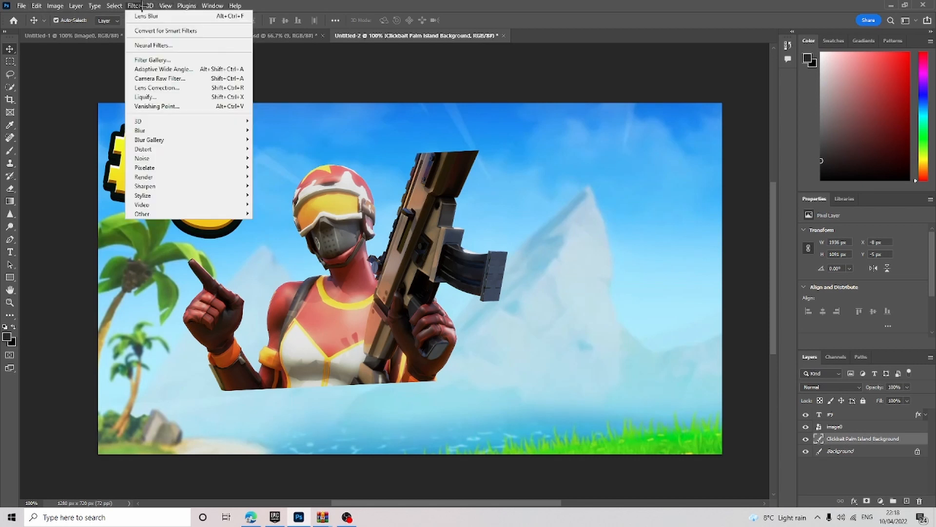
{"action": "left_click", "coordinate": [181, 16]}
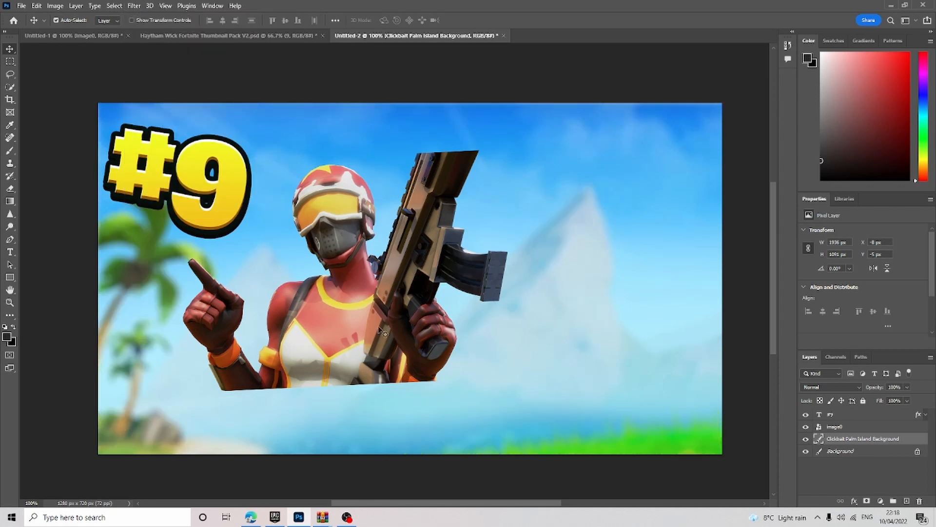
Move the character render slightly down and left to X 163 px, Y 113 px
{"action": "left_click", "coordinate": [299, 512]}
{"action": "left_click", "coordinate": [298, 511]}
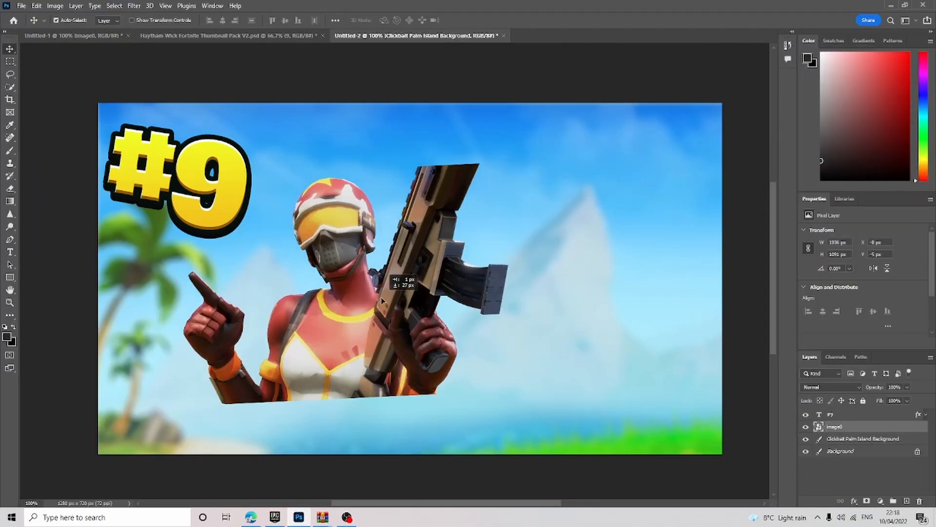
{"action": "left_click", "coordinate": [384, 282]}
{"action": "scroll", "coordinate": [372, 273], "scroll_direction": "up", "scroll_amount": 1}
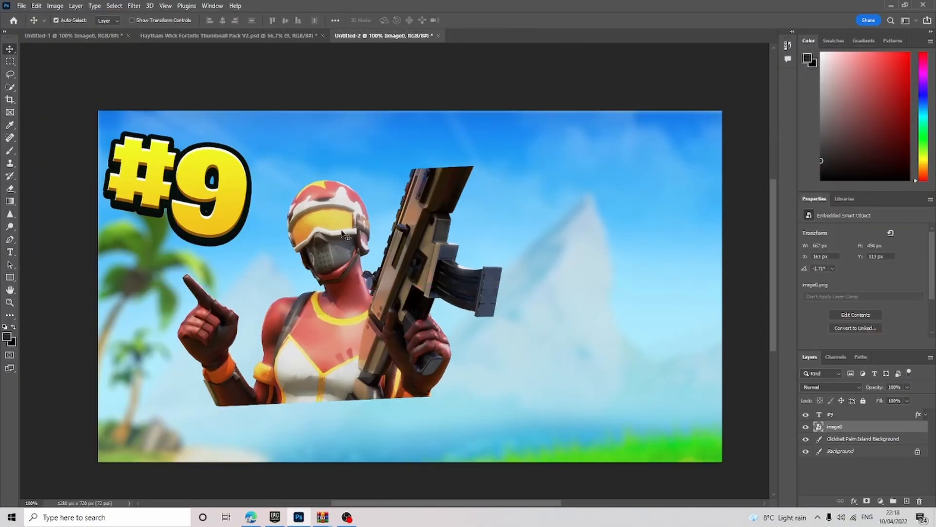
Move the character render down and left to X 155 px, Y 128 px and enable an Outer Glow on the image0 layer
{"action": "mouse_move", "coordinate": [351, 267]}
{"action": "left_mouse_down"}
{"action": "mouse_move", "coordinate": [385, 235]}
{"action": "mouse_move", "coordinate": [349, 258]}
{"action": "mouse_move", "coordinate": [346, 278]}
{"action": "left_mouse_up"}
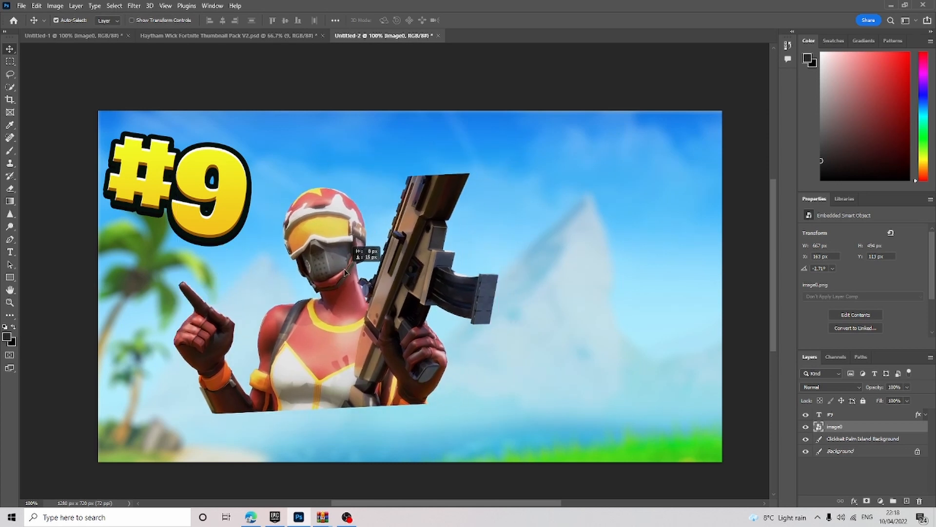
{"action": "right_click", "coordinate": [838, 429]}
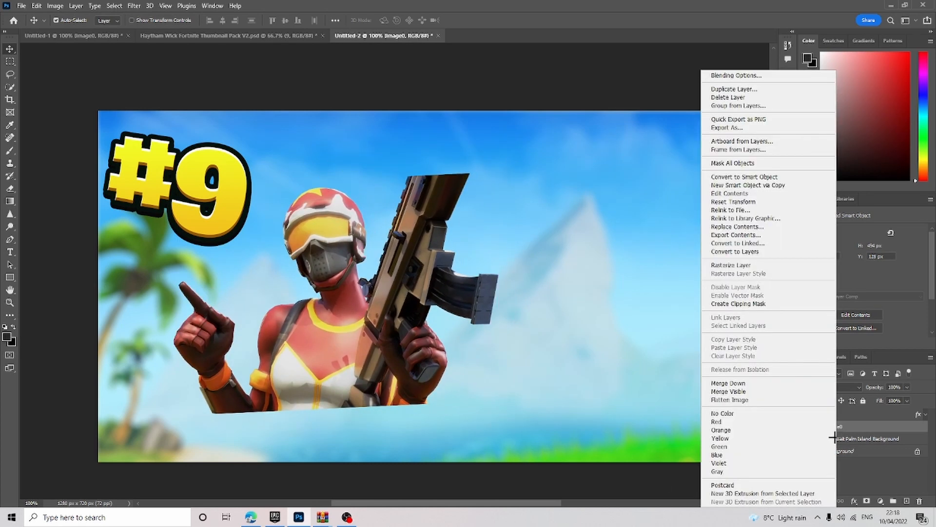
{"action": "left_click", "coordinate": [708, 75]}
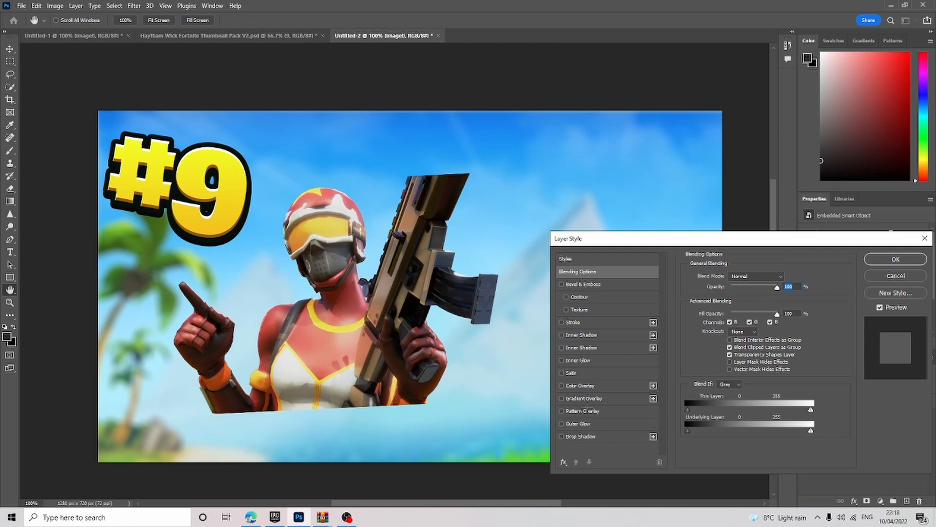
{"action": "left_click", "coordinate": [561, 424]}
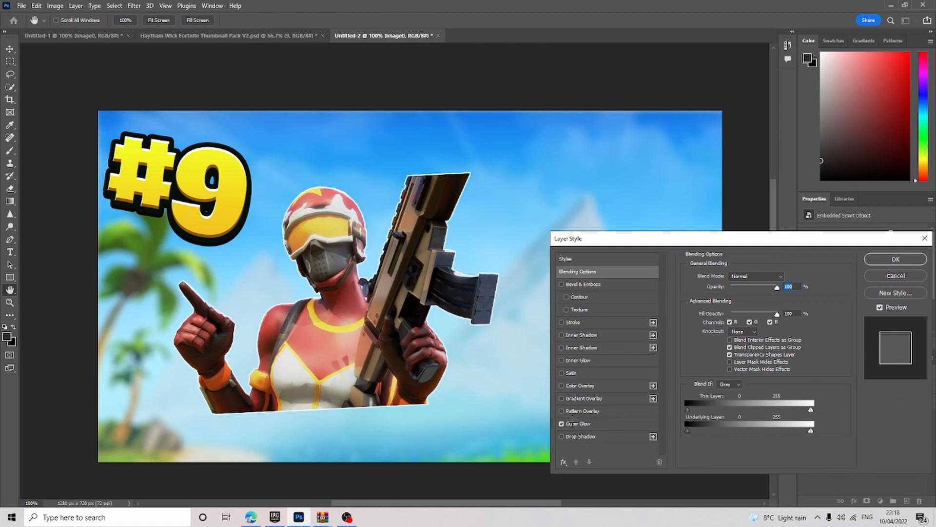
{"action": "left_click", "coordinate": [573, 424]}
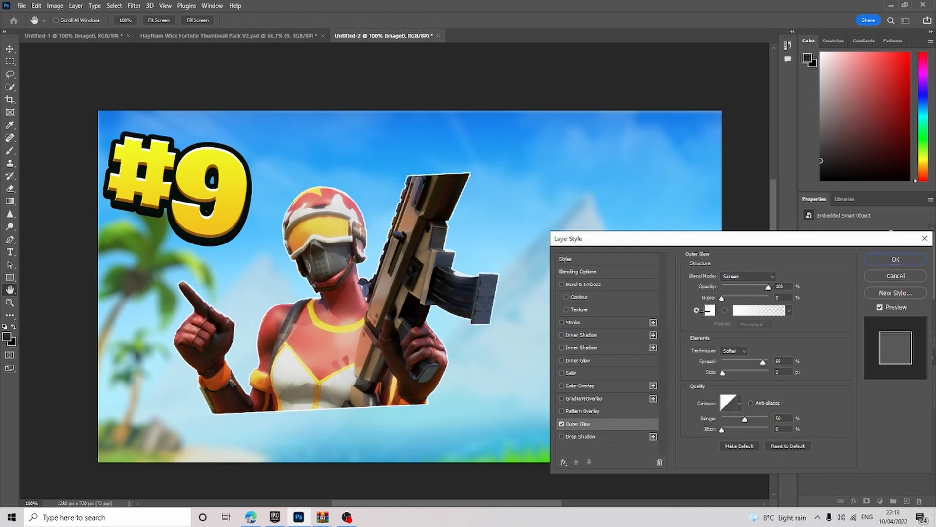
Enlarge the white outer glow to 8 px, adjust its jitter and range, apply it, and nudge the render up to Y 123 px
{"action": "left_click_drag", "start_coordinate": [723, 299], "coordinate": [675, 310]}
{"action": "mouse_move", "coordinate": [723, 373]}
{"action": "left_mouse_down"}
{"action": "mouse_move", "coordinate": [775, 375]}
{"action": "mouse_move", "coordinate": [726, 373]}
{"action": "left_mouse_up"}
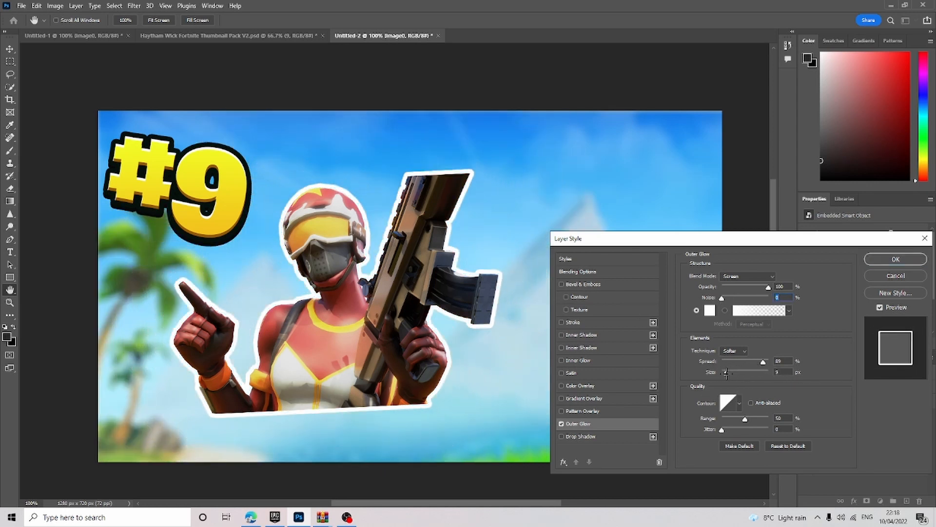
{"action": "key", "text": "Down"}
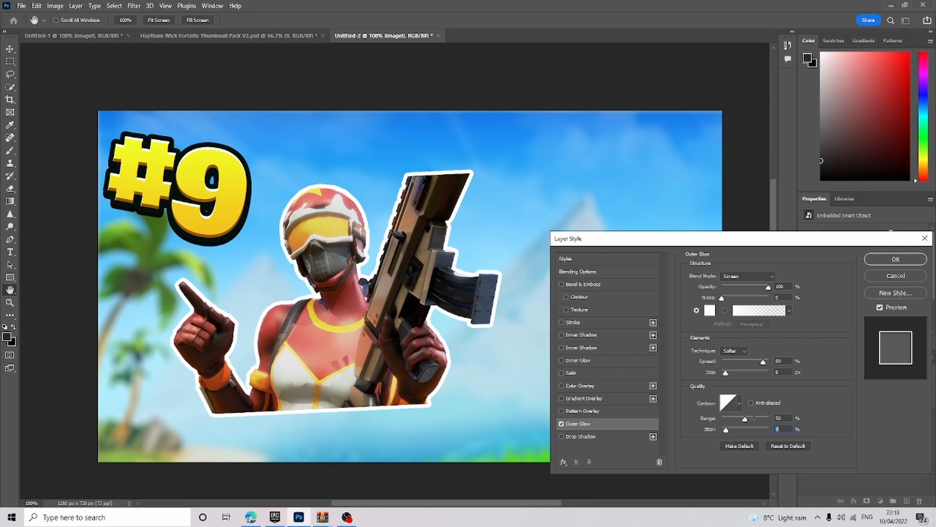
{"action": "mouse_move", "coordinate": [747, 419]}
{"action": "left_mouse_down"}
{"action": "mouse_move", "coordinate": [763, 418]}
{"action": "mouse_move", "coordinate": [752, 419]}
{"action": "left_mouse_up"}
{"action": "left_click", "coordinate": [722, 298]}
{"action": "left_click", "coordinate": [897, 259]}
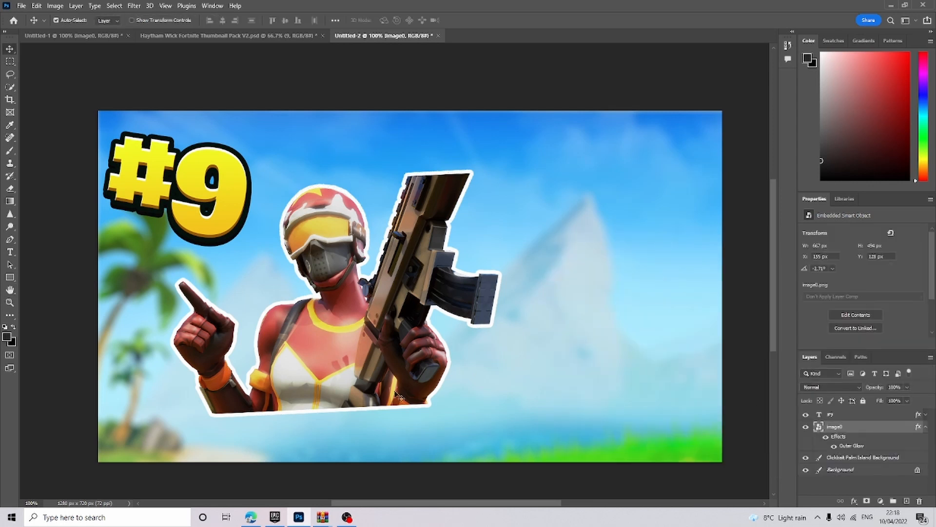
{"action": "mouse_move", "coordinate": [387, 338]}
{"action": "left_mouse_down"}
{"action": "mouse_move", "coordinate": [383, 326]}
{"action": "mouse_move", "coordinate": [383, 334]}
{"action": "left_mouse_up"}
Browse the image0 PNG renders in the previously downloaded drive archive
{"action": "mouse_move", "coordinate": [322, 517]}
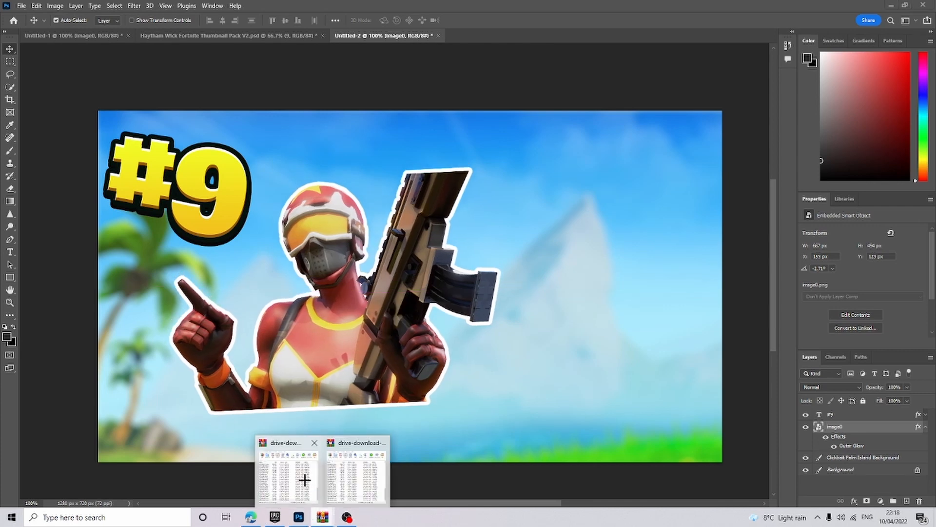
{"action": "left_click", "coordinate": [305, 475]}
{"action": "scroll", "coordinate": [492, 287], "scroll_direction": "up", "scroll_amount": 15}
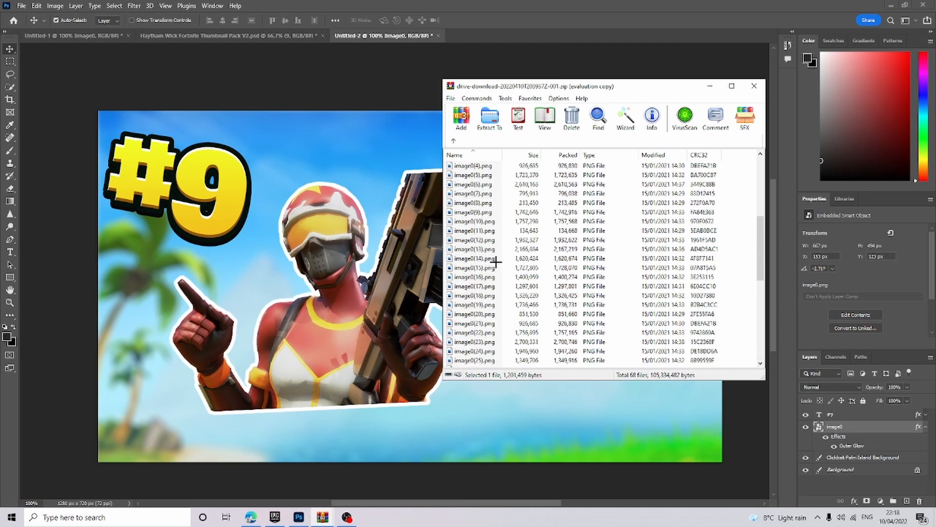
{"action": "left_click", "coordinate": [476, 175]}
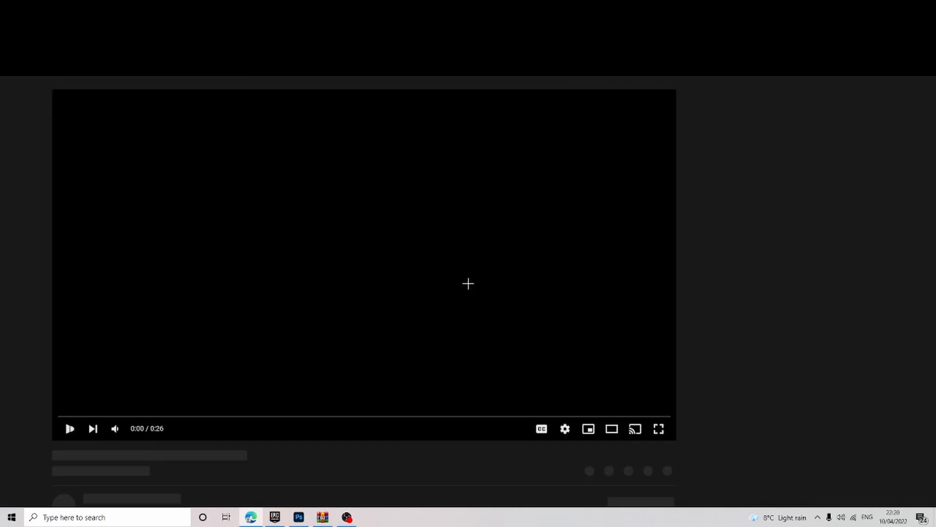
Expand the live stream thumbnail tutorial's video description and open its google drive link in a new tab
{"action": "scroll", "coordinate": [468, 283], "scroll_direction": "down", "scroll_amount": 7}
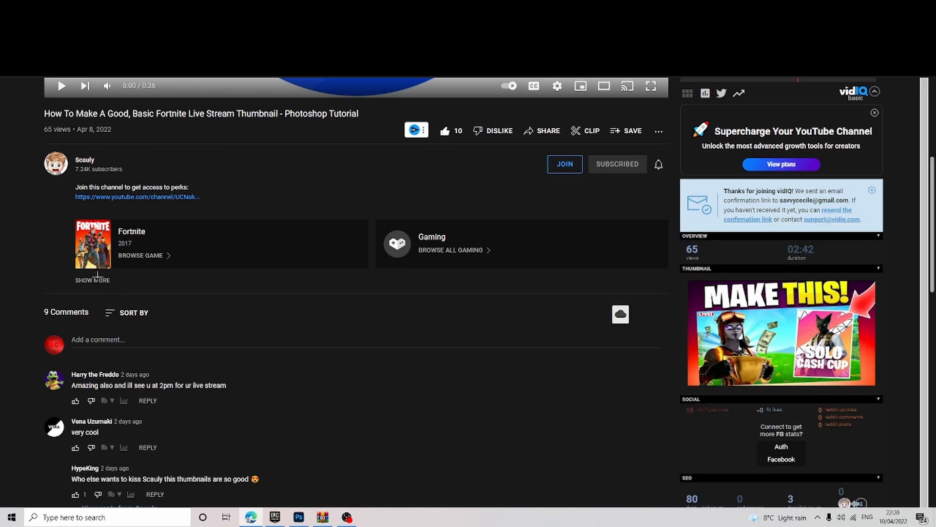
{"action": "left_click", "coordinate": [98, 280]}
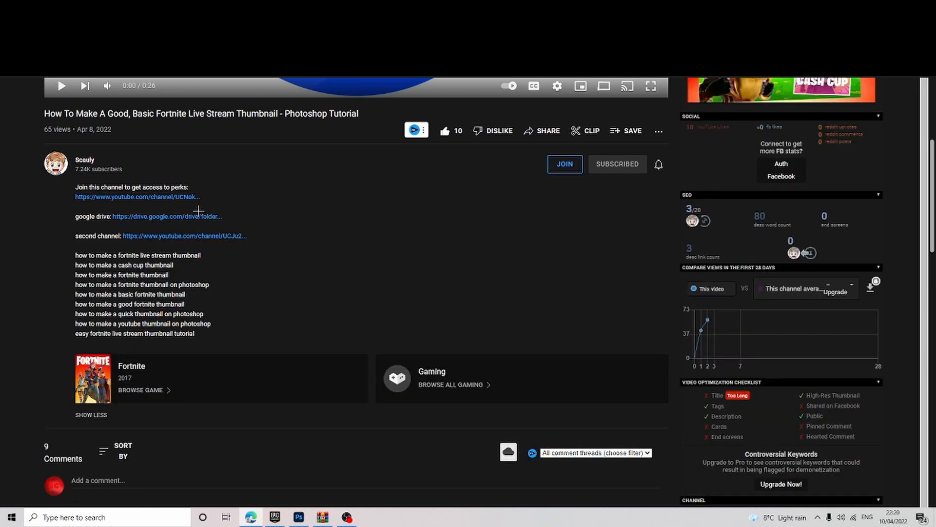
{"action": "right_click", "coordinate": [199, 214]}
{"action": "left_click", "coordinate": [213, 225]}
{"action": "scroll", "coordinate": [139, 286], "scroll_direction": "up", "scroll_amount": 7}
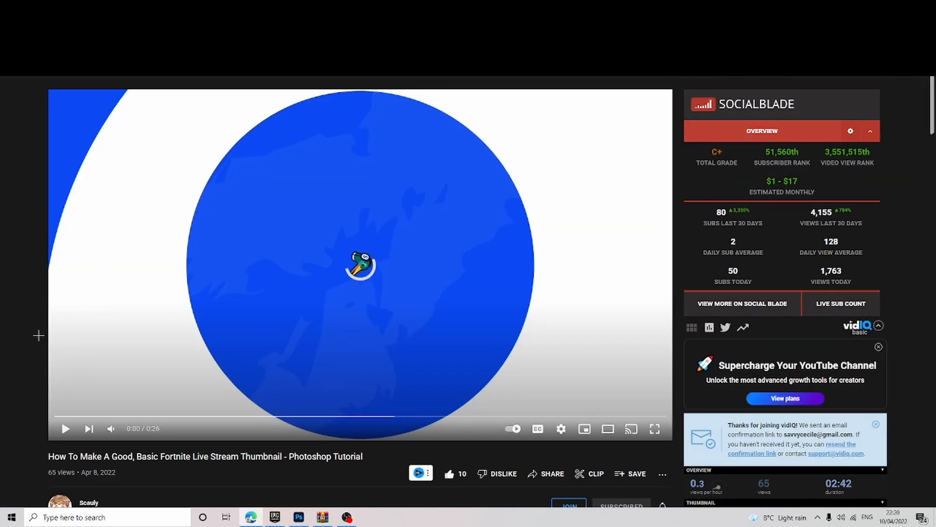
{"action": "scroll", "coordinate": [38, 335], "scroll_direction": "down", "scroll_amount": 4}
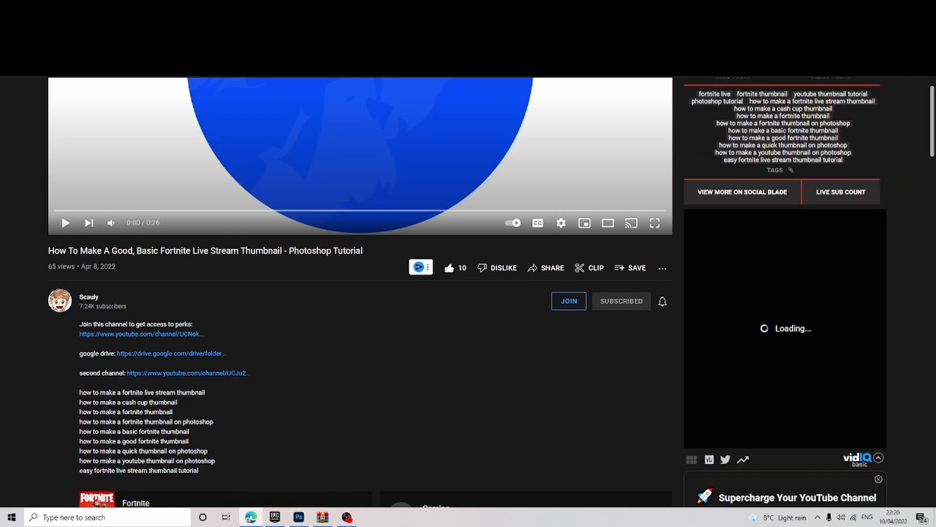
{"action": "key", "text": "ctrl+Tab"}
Select all six files in the shared Fortnite Thumbnail Pack folder, from BLAZE TROPHY.png to sunburst.png, and download them
{"action": "left_click", "coordinate": [195, 309]}
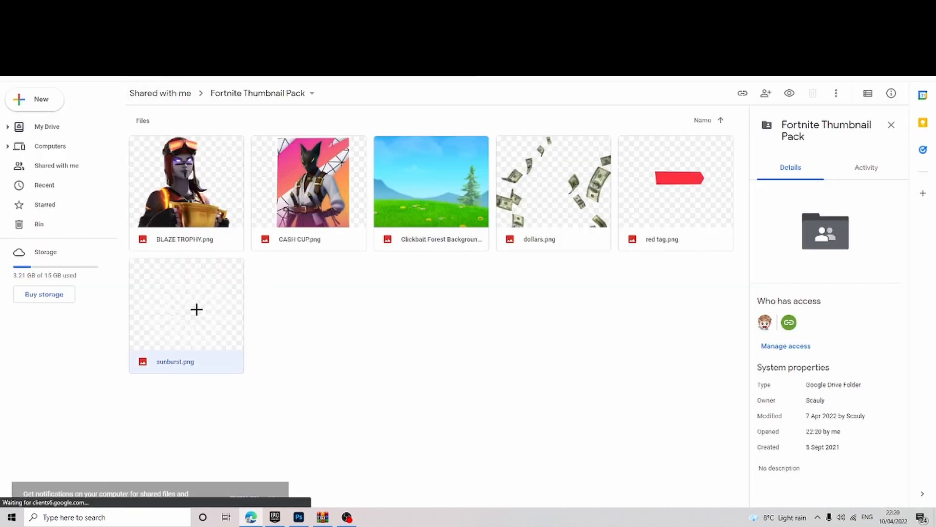
{"action": "left_click", "coordinate": [666, 186]}
{"action": "left_click", "coordinate": [236, 200]}
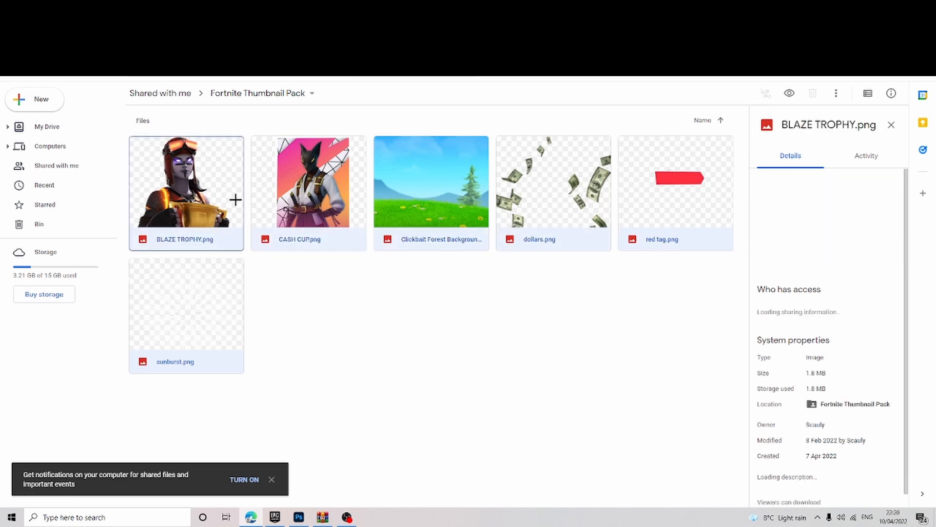
{"action": "right_click", "coordinate": [355, 206]}
{"action": "left_click", "coordinate": [423, 346]}
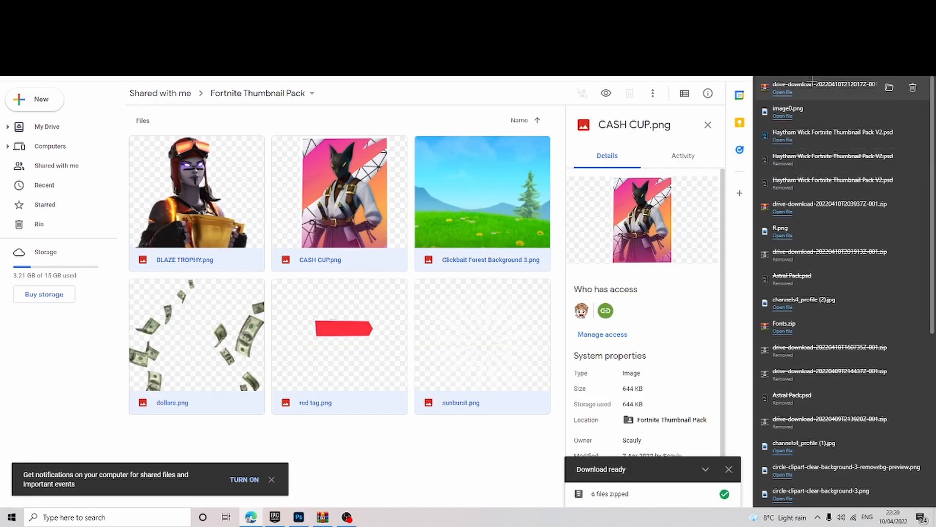
Open the downloaded pack archive and place BLAZE TROPHY.png from it into the blank 1280 x 720 Photoshop document
{"action": "left_click", "coordinate": [812, 84]}
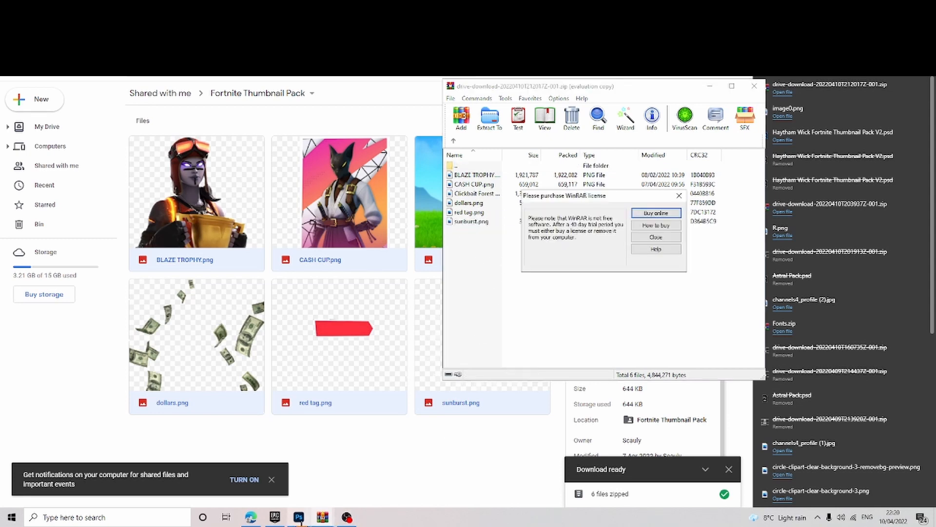
{"action": "left_click", "coordinate": [299, 517]}
{"action": "left_click", "coordinate": [258, 516]}
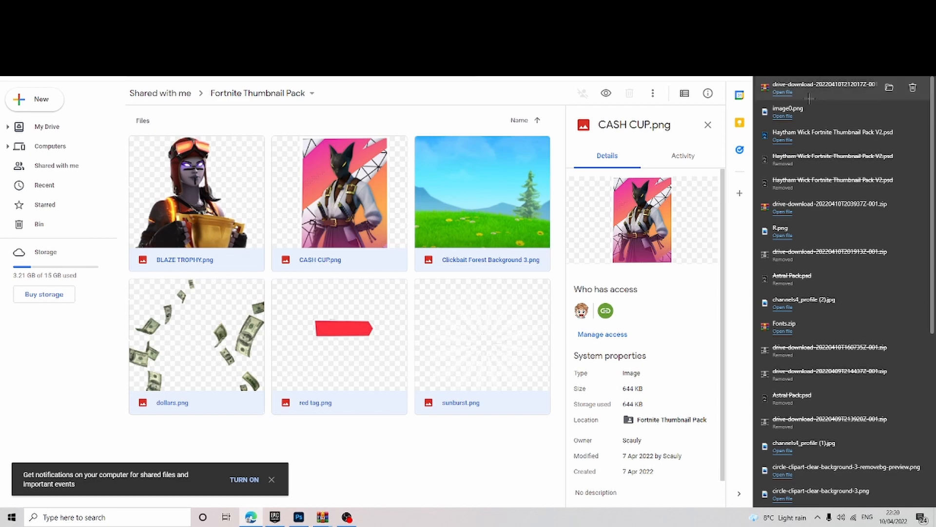
{"action": "left_click", "coordinate": [821, 80]}
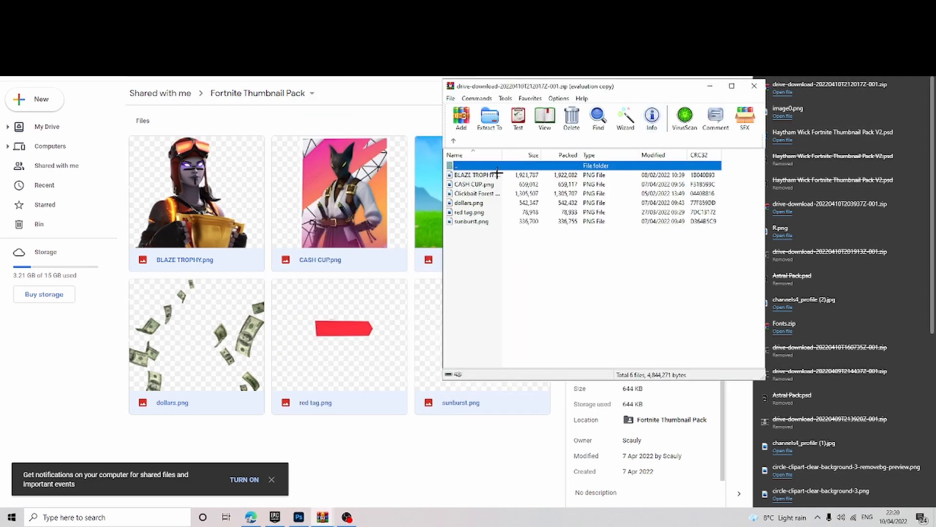
{"action": "left_click_drag", "start_coordinate": [498, 172], "coordinate": [247, 331]}
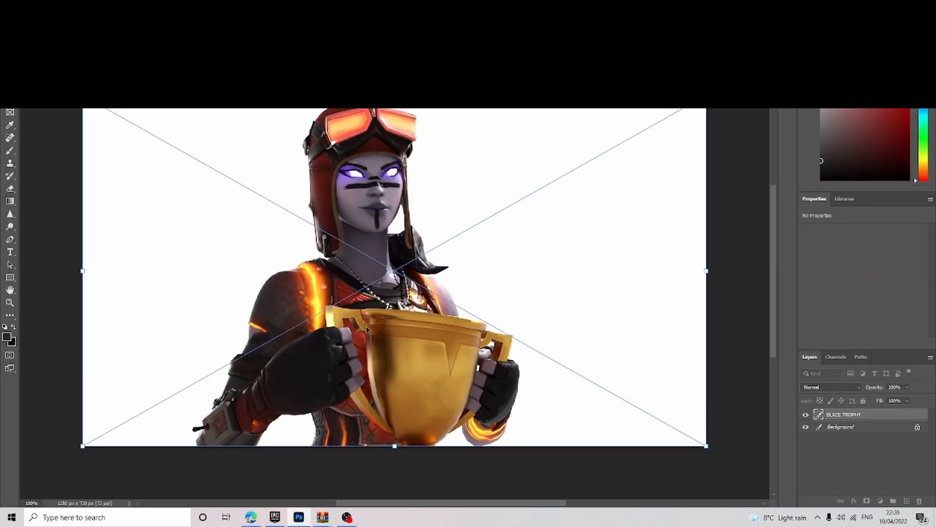
Scale the BLAZE TROPHY render down to about 610 x 647 px and position it at the canvas's left side
{"action": "left_click_drag", "start_coordinate": [367, 330], "coordinate": [265, 323]}
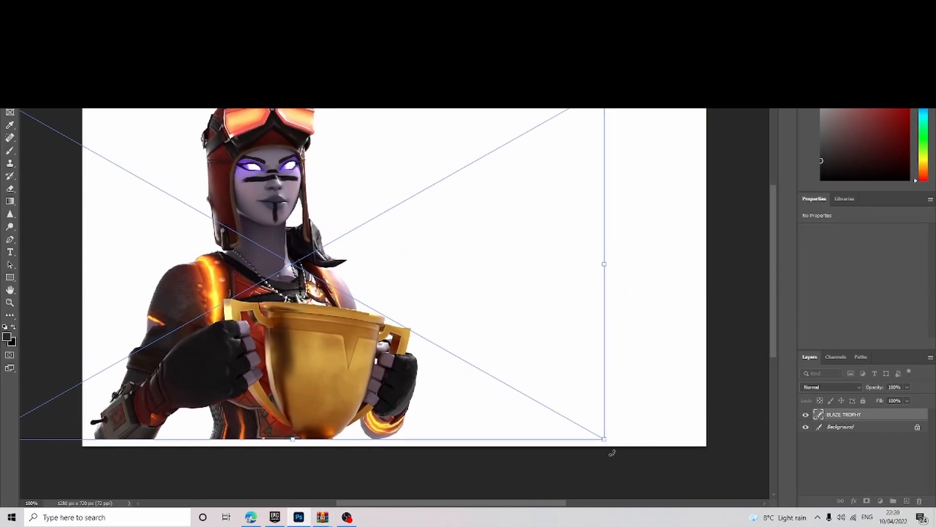
{"action": "left_click_drag", "start_coordinate": [612, 453], "coordinate": [541, 428]}
{"action": "left_click_drag", "start_coordinate": [269, 293], "coordinate": [288, 316]}
{"action": "key", "text": "Return"}
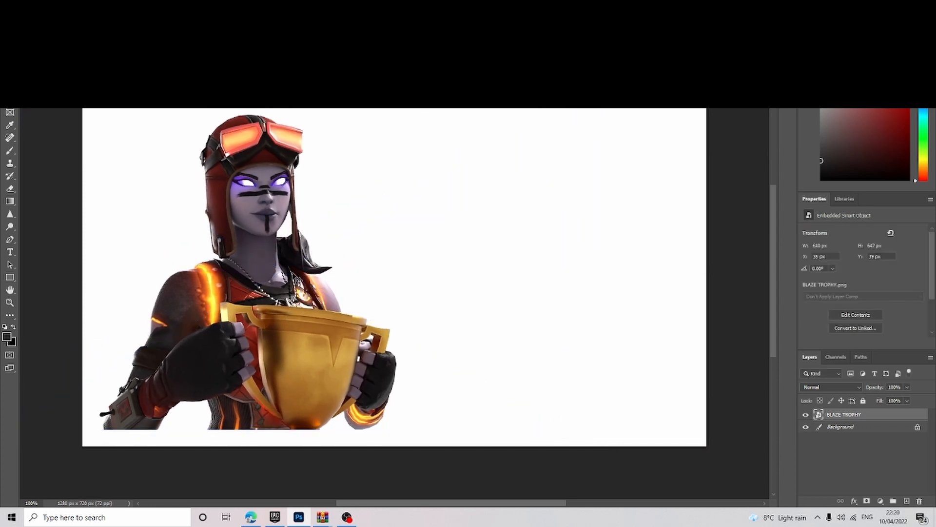
{"action": "left_click_drag", "start_coordinate": [302, 251], "coordinate": [282, 256]}
Place Clickbait Forest Background 3.png from the Drive folder into the Photoshop document and order its layer below BLAZE TROPHY
{"action": "left_click", "coordinate": [250, 518]}
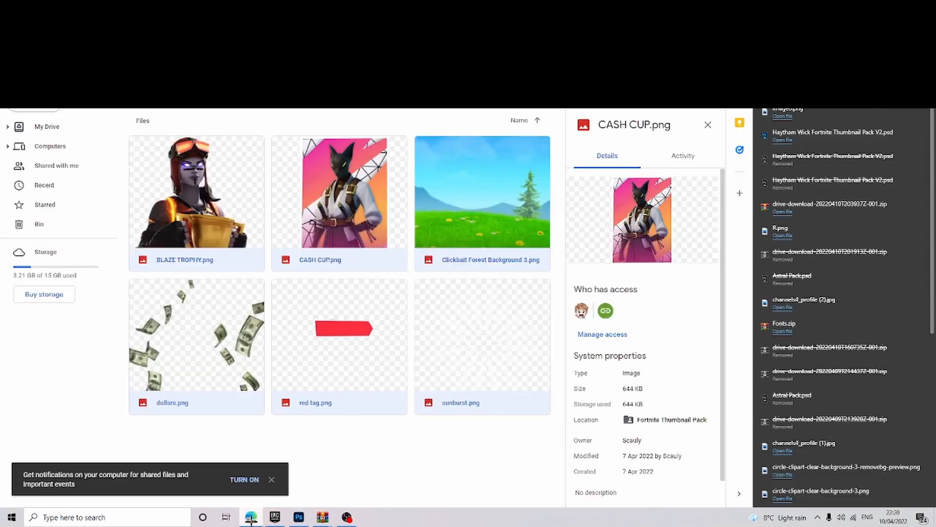
{"action": "left_click", "coordinate": [341, 443]}
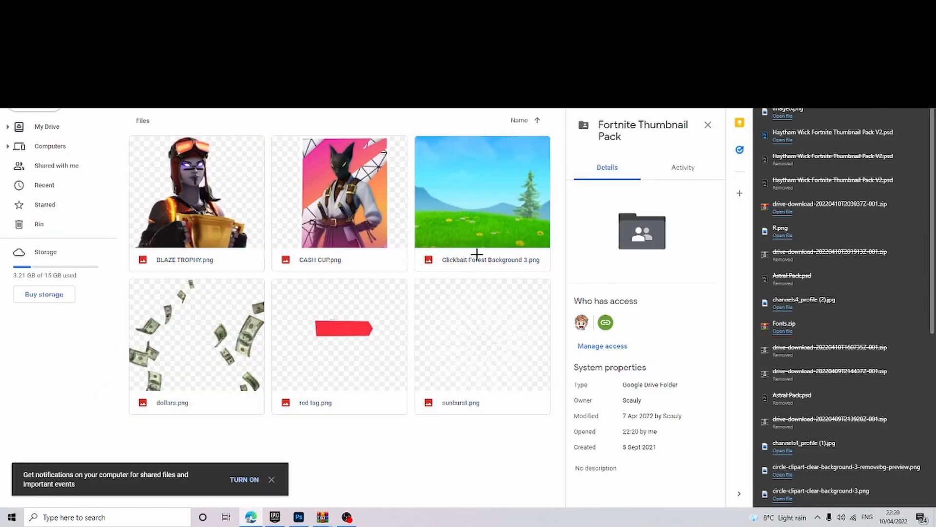
{"action": "left_click_drag", "start_coordinate": [477, 253], "coordinate": [388, 393]}
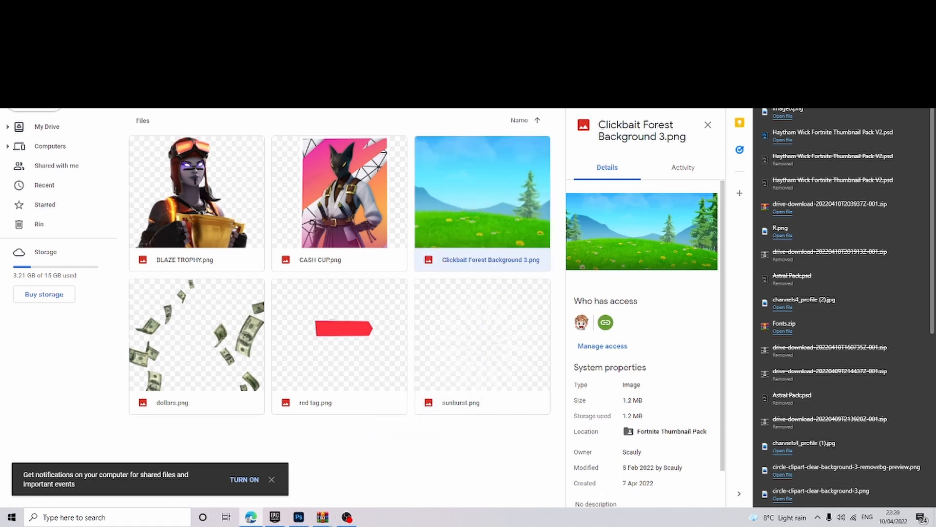
{"action": "left_click_drag", "start_coordinate": [489, 193], "coordinate": [447, 285]}
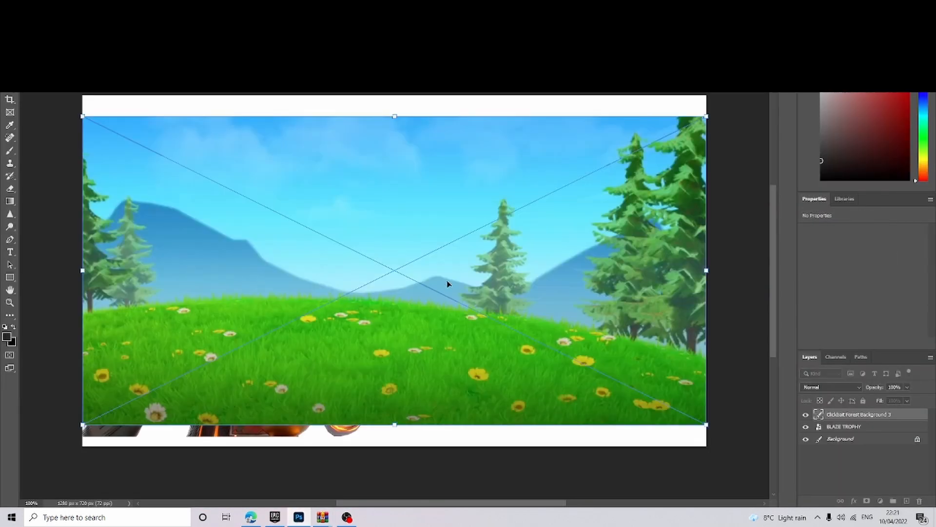
{"action": "left_click_drag", "start_coordinate": [886, 415], "coordinate": [861, 440]}
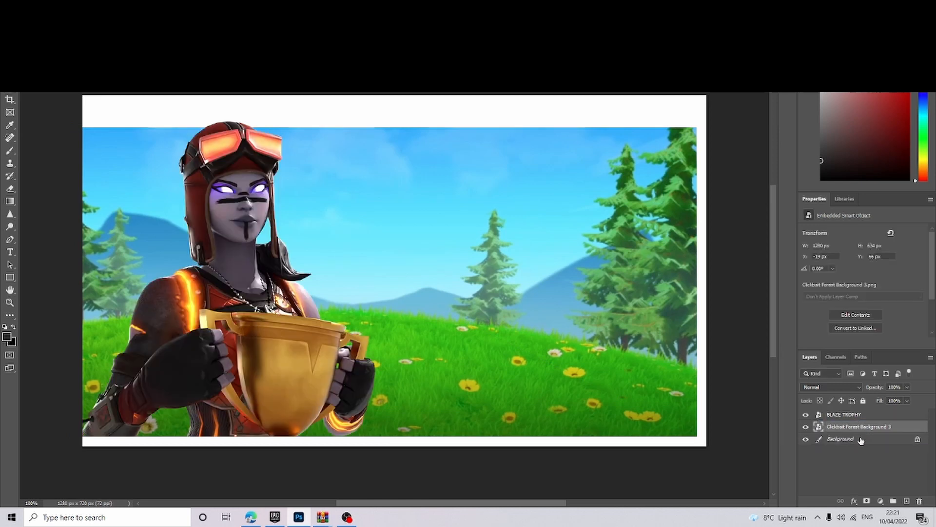
Scale the forest background to 1454 x 720 px to fill the canvas and move the BLAZE TROPHY render to X -52 px, Y 48 px
{"action": "left_click_drag", "start_coordinate": [506, 361], "coordinate": [511, 347]}
{"action": "key", "text": "ctrl+t"}
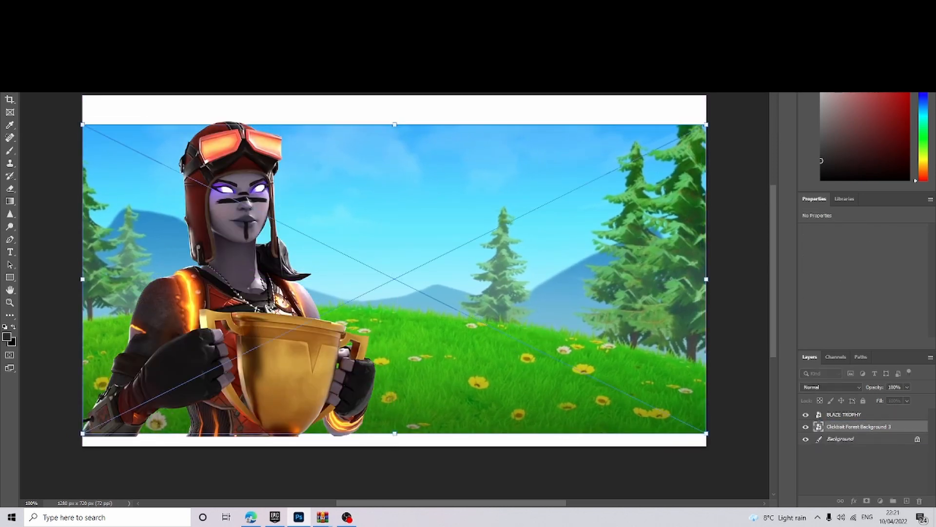
{"action": "left_click_drag", "start_coordinate": [399, 124], "coordinate": [397, 95]}
{"action": "left_click_drag", "start_coordinate": [391, 434], "coordinate": [394, 446]}
{"action": "key", "text": "Return"}
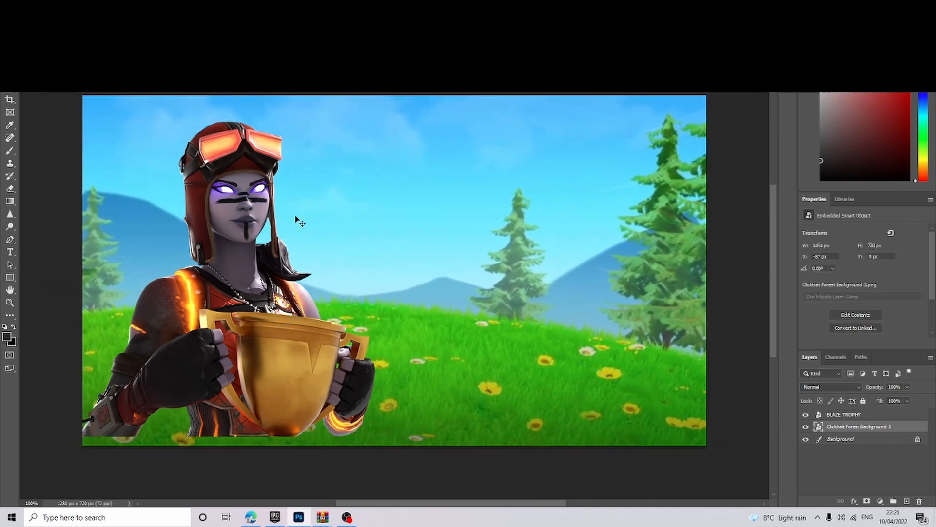
{"action": "left_click_drag", "start_coordinate": [263, 257], "coordinate": [240, 257]}
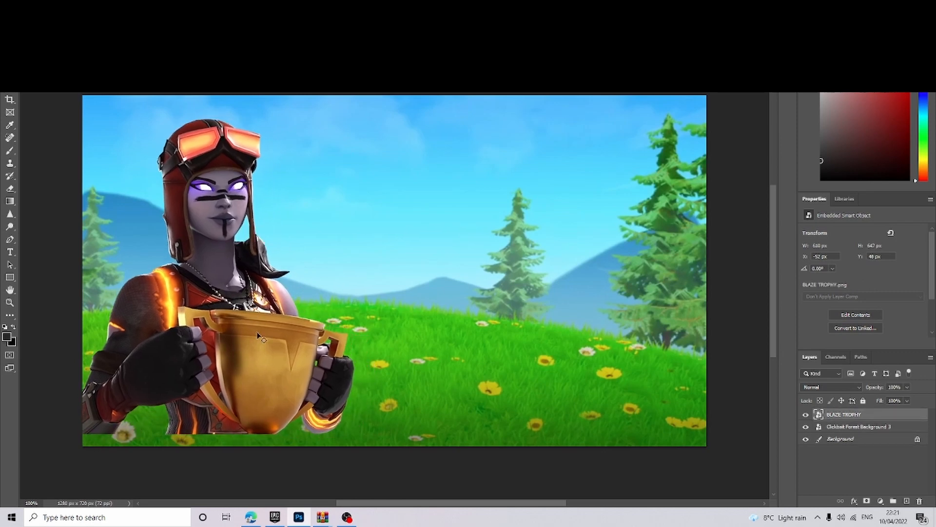
Place dollars.png from the downloaded pack archive into the 1280 x 720 Photoshop document
{"action": "left_click", "coordinate": [250, 516]}
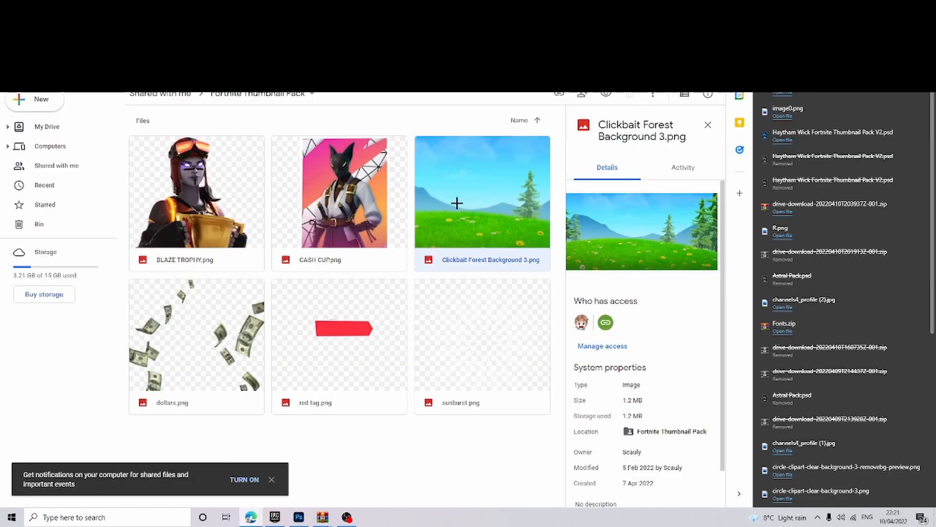
{"action": "right_click", "coordinate": [322, 517]}
{"action": "left_click", "coordinate": [829, 95]}
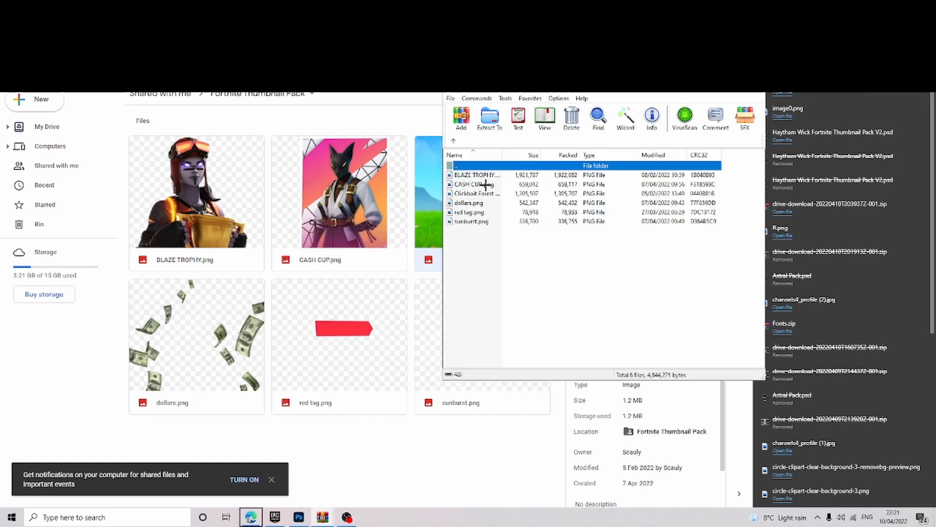
{"action": "left_click", "coordinate": [634, 235]}
{"action": "left_click_drag", "start_coordinate": [478, 204], "coordinate": [275, 256]}
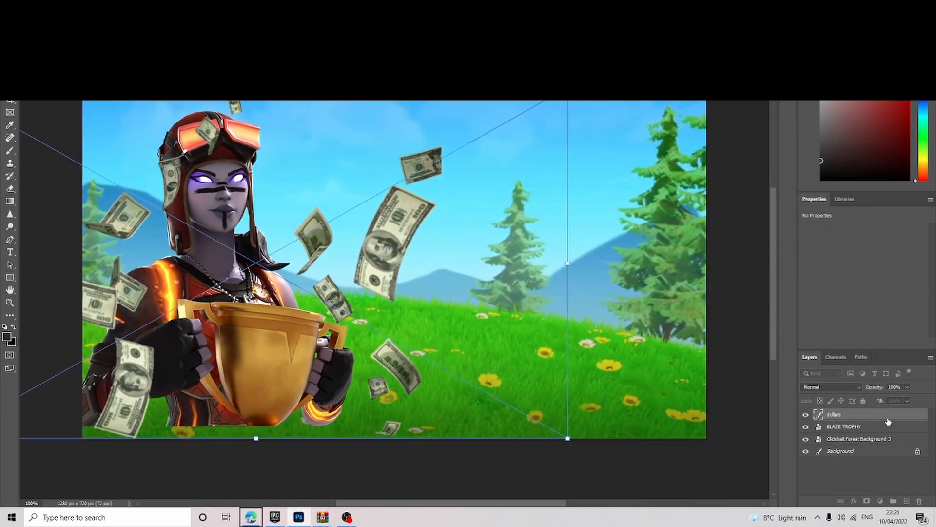
{"action": "key", "text": "Return"}
Order the dollars layer below BLAZE TROPHY and move the dollars to X -87 px, Y 0 px
{"action": "left_click_drag", "start_coordinate": [887, 418], "coordinate": [871, 432]}
{"action": "mouse_move", "coordinate": [381, 270]}
{"action": "left_mouse_down"}
{"action": "mouse_move", "coordinate": [468, 269]}
{"action": "mouse_move", "coordinate": [377, 267]}
{"action": "left_mouse_up"}
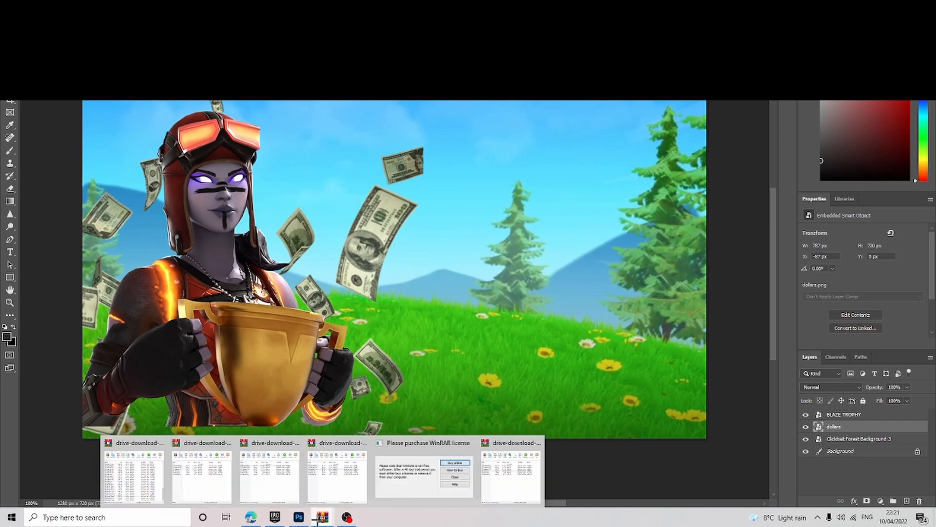
Place red tag.png from the pack archive into the document at X 613 px, Y 179 px, above the dollars layer
{"action": "left_click", "coordinate": [251, 519]}
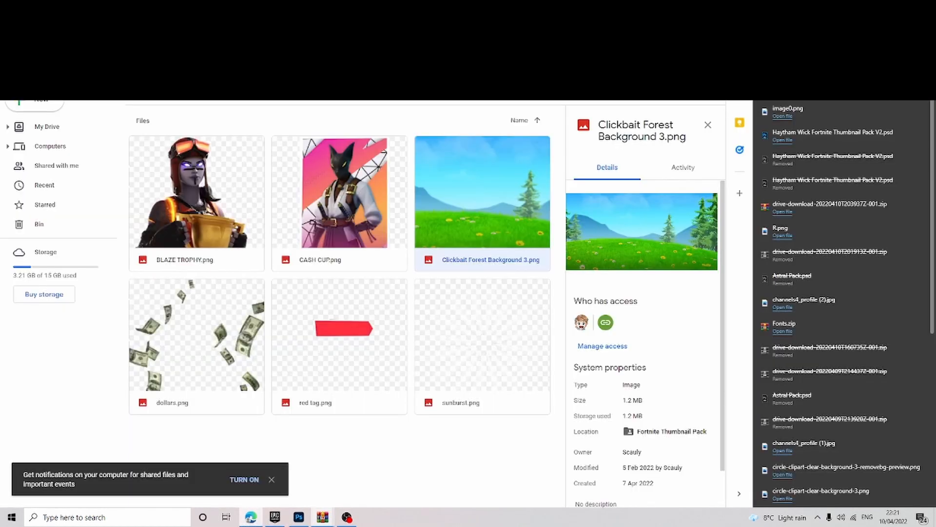
{"action": "left_click_drag", "start_coordinate": [481, 212], "coordinate": [146, 118]}
{"action": "left_click_drag", "start_coordinate": [369, 229], "coordinate": [451, 211]}
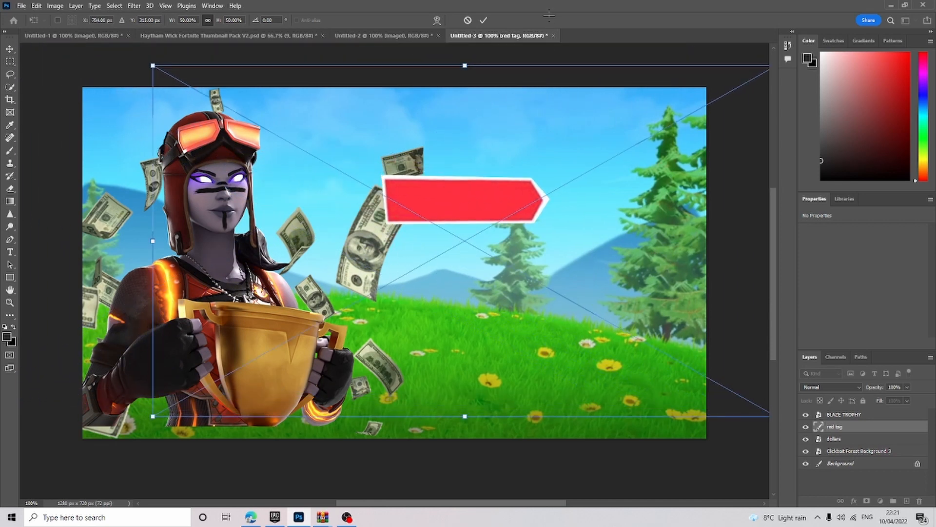
{"action": "left_click", "coordinate": [483, 20]}
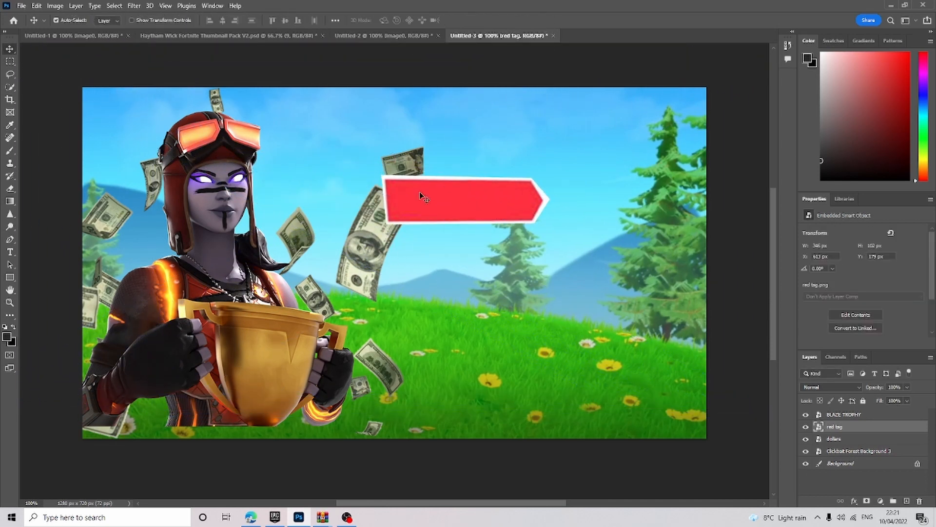
Add the text LIVE in yellow Burbank Big Regular Black over the red tag
{"action": "left_click", "coordinate": [10, 251]}
{"action": "left_click", "coordinate": [378, 209]}
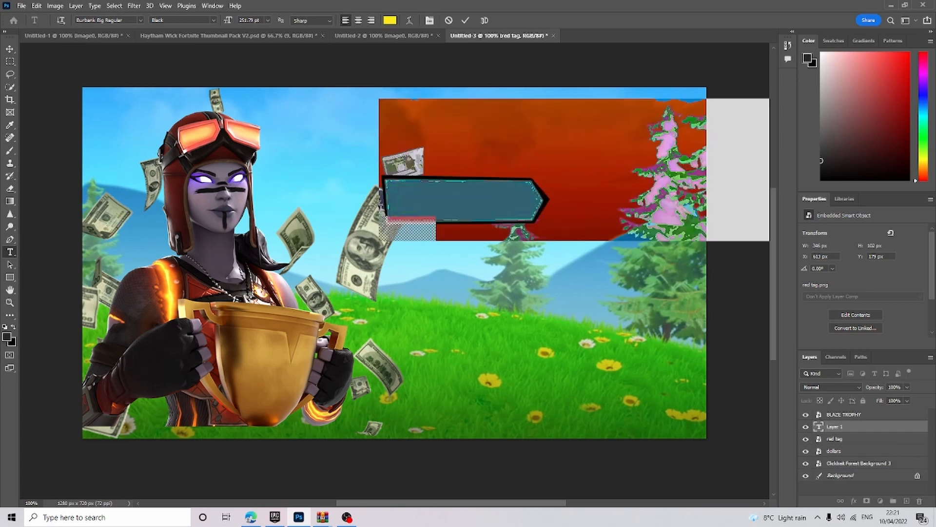
{"action": "type", "text": "LIVV"}
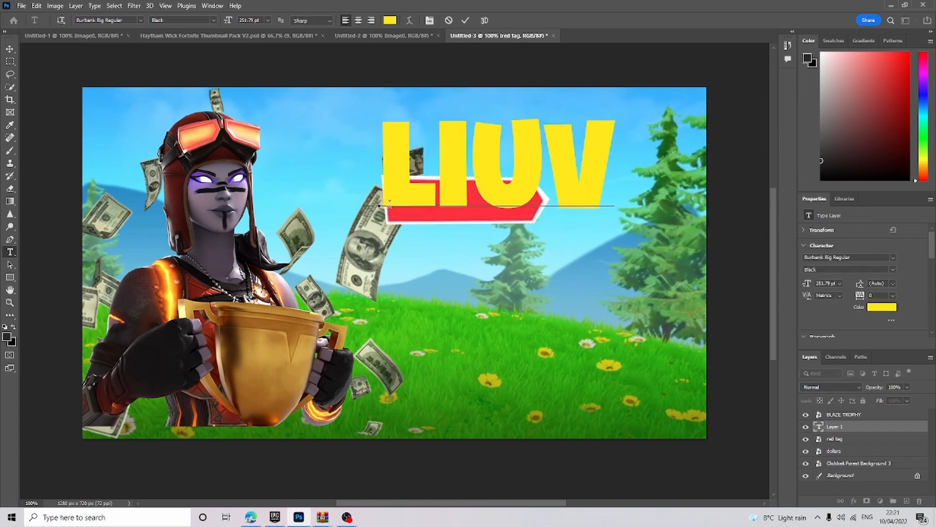
{"action": "key", "text": "BackSpace"}
{"action": "type", "text": "W"}
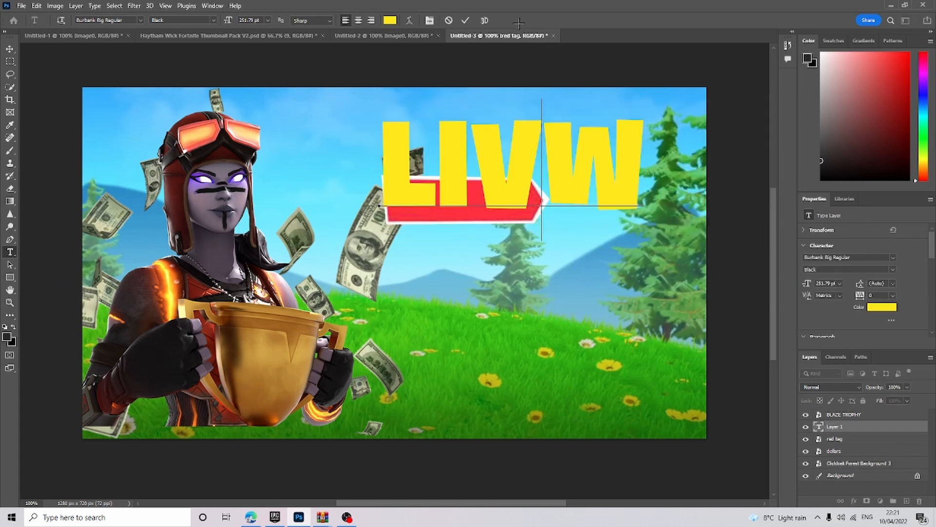
{"action": "key", "text": "BackSpace"}
{"action": "type", "text": "E"}
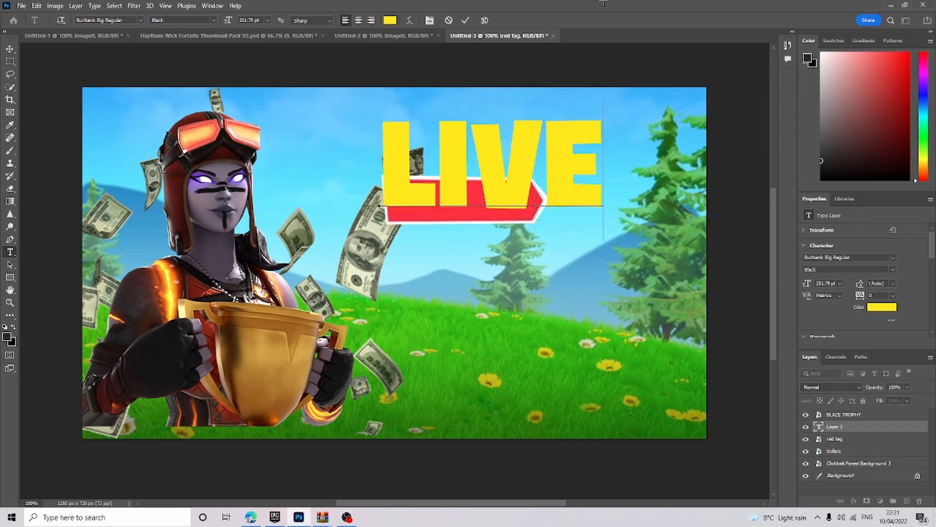
{"action": "left_click", "coordinate": [465, 20]}
Set the LIVE text size to 170 pt and move the text over the red tag
{"action": "left_click", "coordinate": [10, 49]}
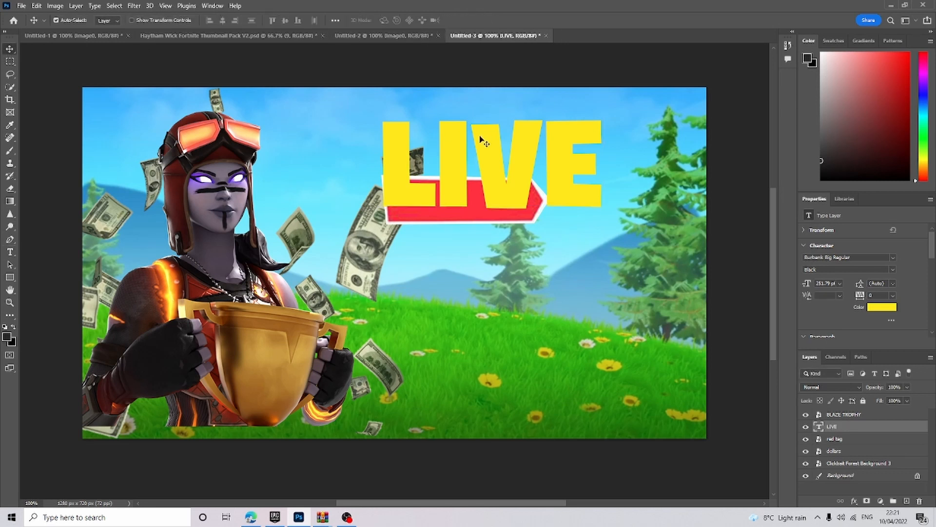
{"action": "left_click_drag", "start_coordinate": [483, 141], "coordinate": [456, 168]}
{"action": "double_click", "coordinate": [457, 186]}
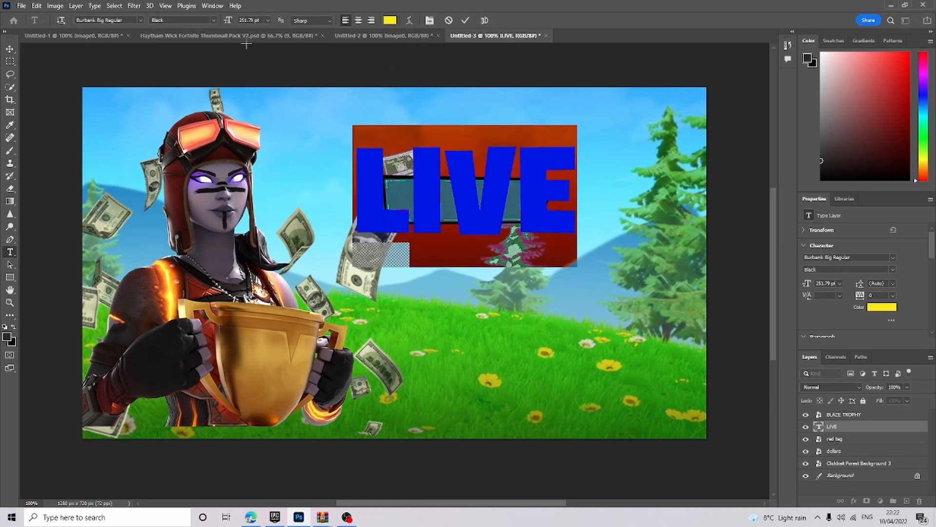
{"action": "mouse_move", "coordinate": [231, 25]}
{"action": "left_mouse_down"}
{"action": "mouse_move", "coordinate": [197, 30]}
{"action": "mouse_move", "coordinate": [225, 21]}
{"action": "left_mouse_up"}
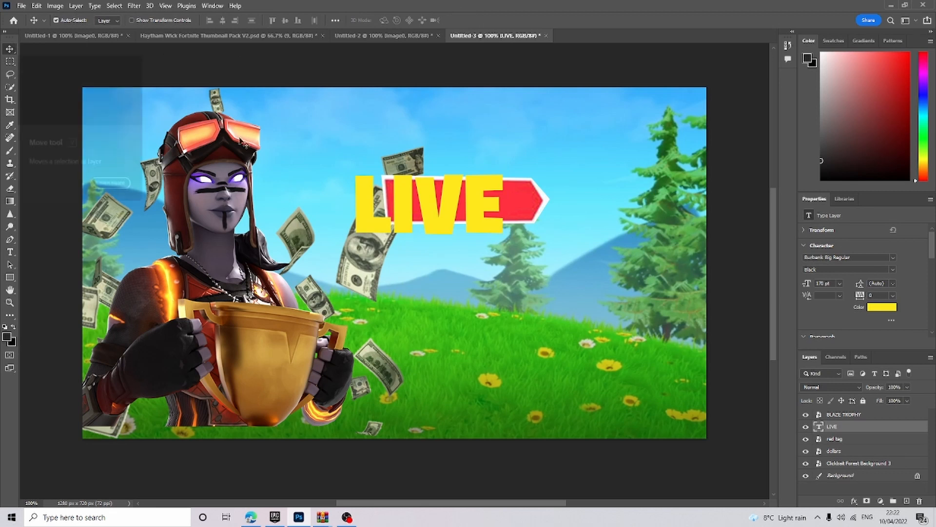
{"action": "left_click_drag", "start_coordinate": [423, 191], "coordinate": [449, 184]}
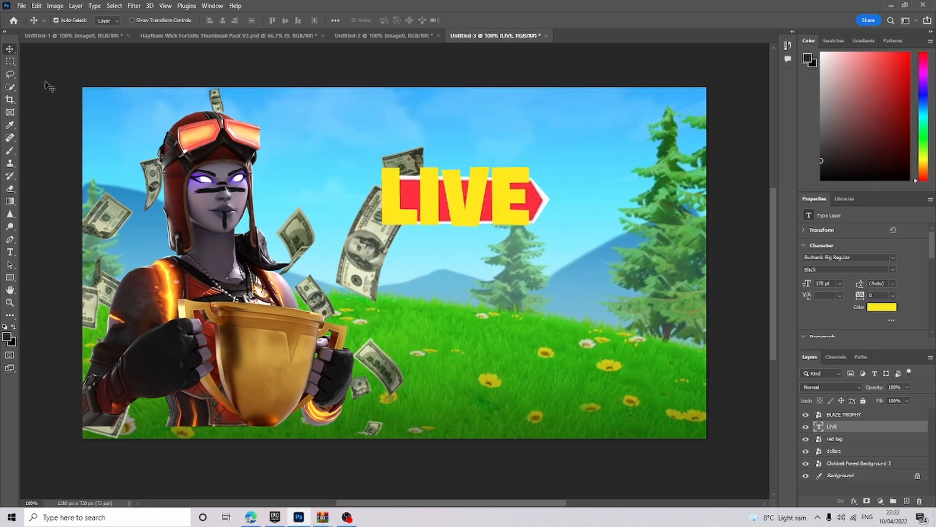
Reduce the LIVE text to 128 pt and position it inside the red tag, near its flat end
{"action": "double_click", "coordinate": [424, 189]}
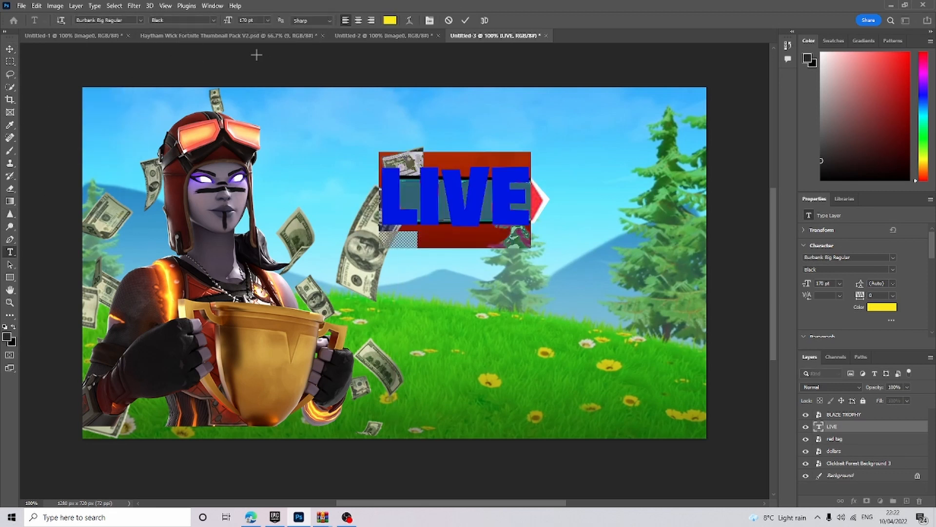
{"action": "left_click_drag", "start_coordinate": [228, 23], "coordinate": [205, 28]}
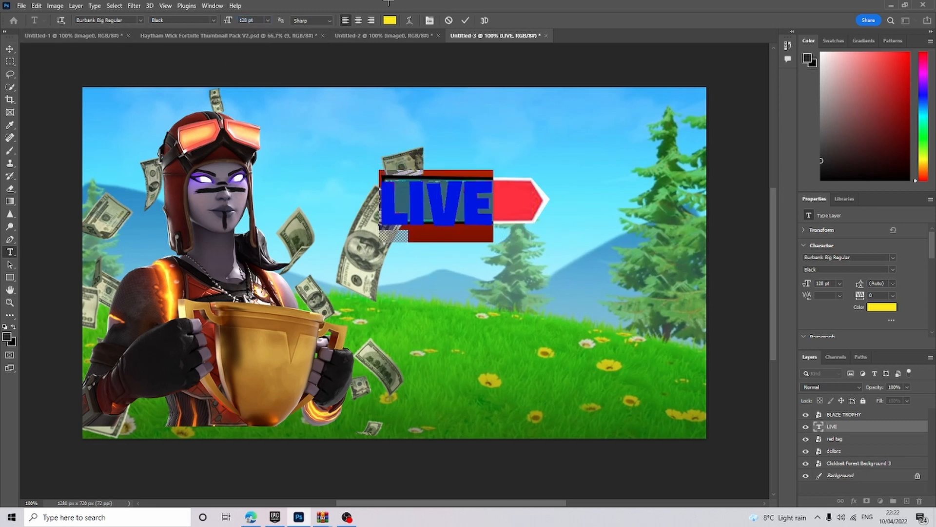
{"action": "left_click", "coordinate": [465, 20]}
{"action": "key", "text": "v"}
{"action": "left_click_drag", "start_coordinate": [428, 191], "coordinate": [429, 186]}
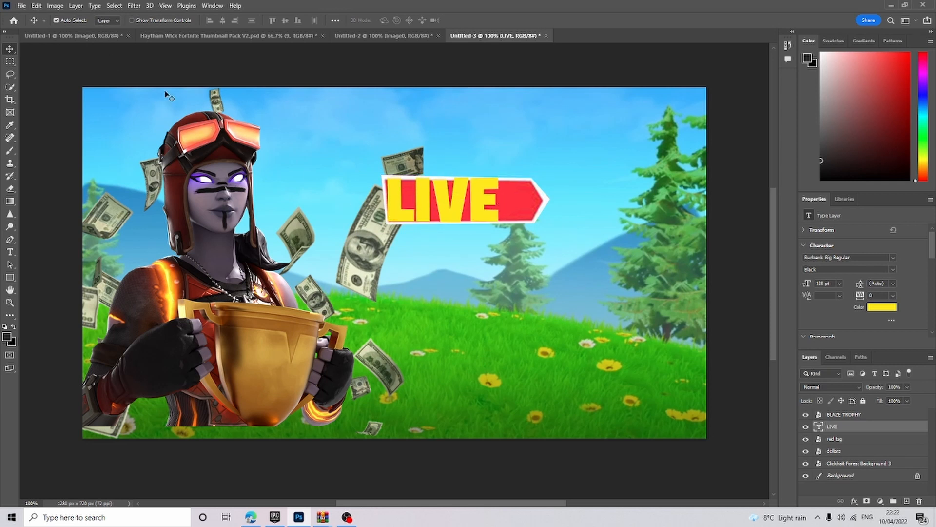
{"action": "double_click", "coordinate": [408, 201]}
{"action": "key", "text": "ctrl+t"}
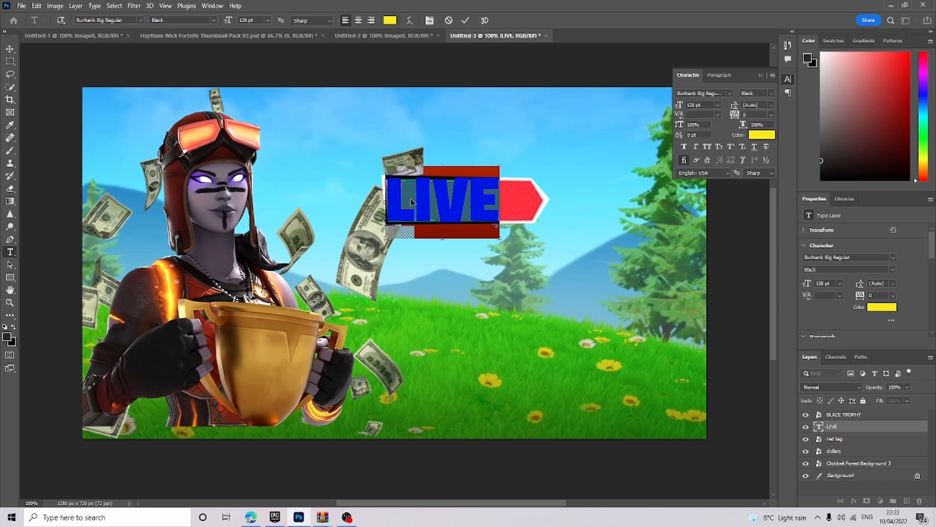
{"action": "left_click", "coordinate": [758, 343]}
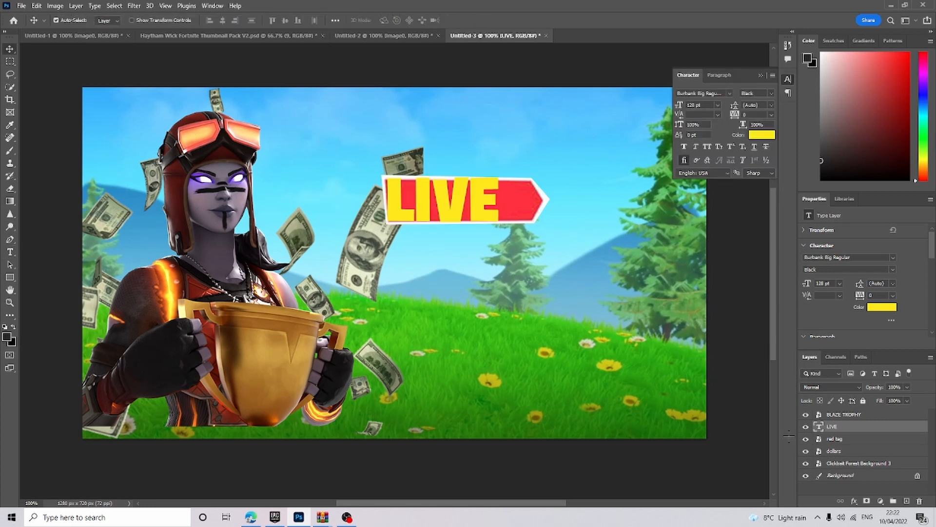
{"action": "left_click", "coordinate": [756, 437]}
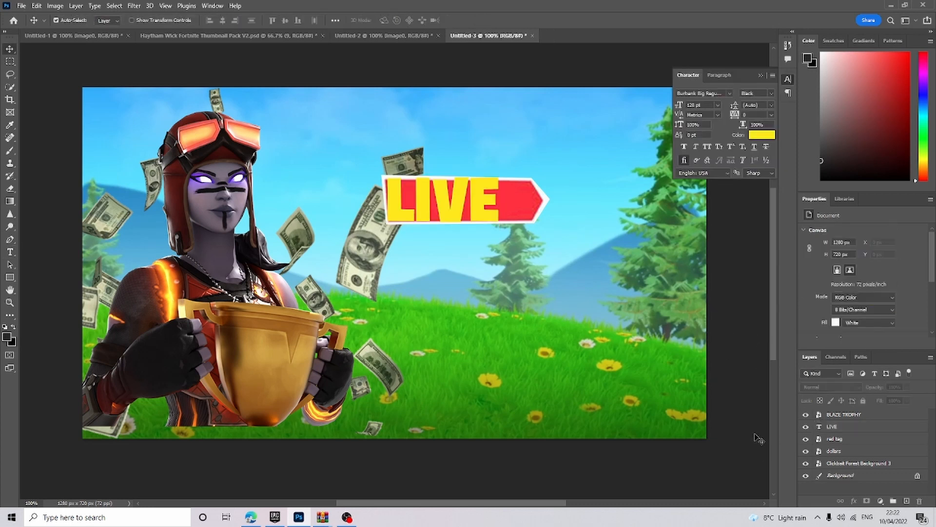
Scale the LIVE text to 93.63% and move it with the red tag to the canvas's upper-left corner, the tag at X -8 px, Y 0 px
{"action": "left_click", "coordinate": [826, 426]}
{"action": "key", "text": "ctrl+t"}
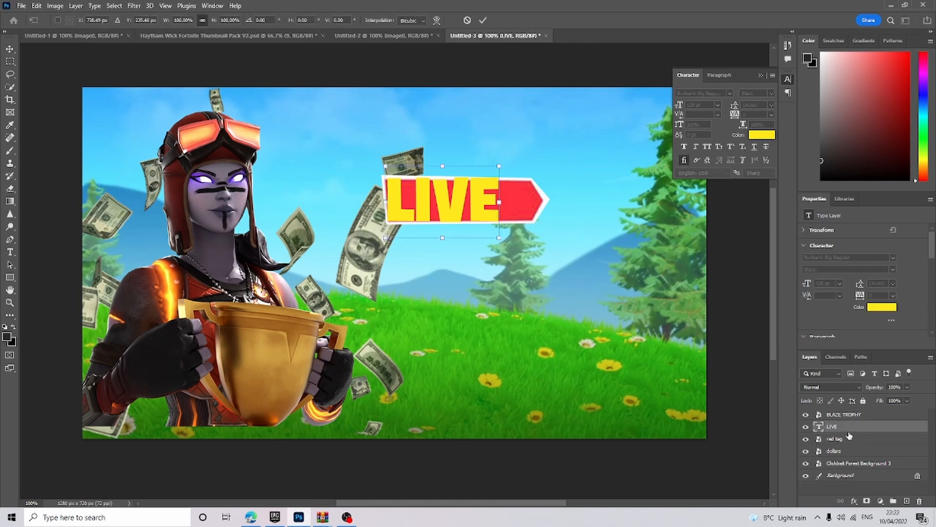
{"action": "mouse_move", "coordinate": [502, 201]}
{"action": "left_mouse_down"}
{"action": "mouse_move", "coordinate": [533, 209]}
{"action": "mouse_move", "coordinate": [498, 202]}
{"action": "left_mouse_up"}
{"action": "left_click_drag", "start_coordinate": [497, 168], "coordinate": [505, 187]}
{"action": "mouse_move", "coordinate": [465, 197]}
{"action": "left_mouse_down"}
{"action": "mouse_move", "coordinate": [539, 203]}
{"action": "mouse_move", "coordinate": [475, 198]}
{"action": "mouse_move", "coordinate": [485, 201]}
{"action": "mouse_move", "coordinate": [456, 208]}
{"action": "left_mouse_up"}
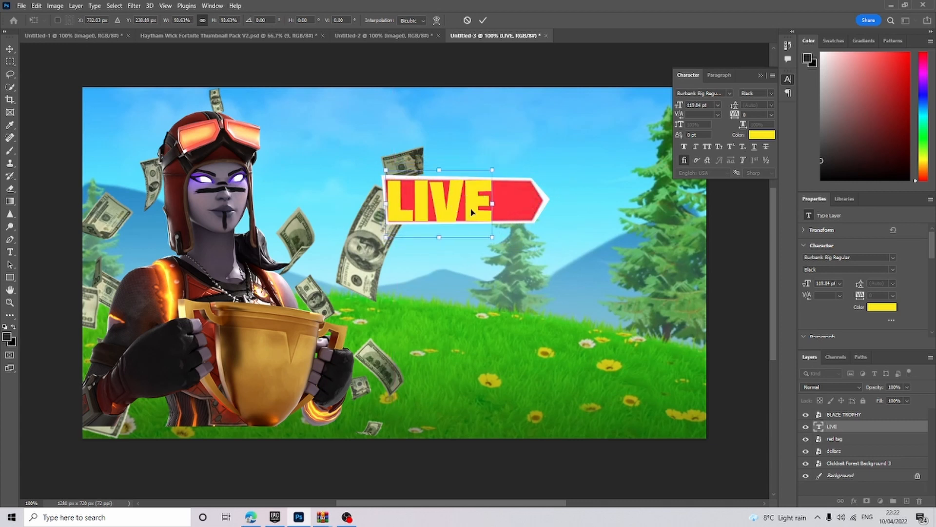
{"action": "left_click", "coordinate": [482, 20]}
{"action": "left_click_drag", "start_coordinate": [510, 207], "coordinate": [208, 120]}
{"action": "left_click_drag", "start_coordinate": [429, 201], "coordinate": [158, 112]}
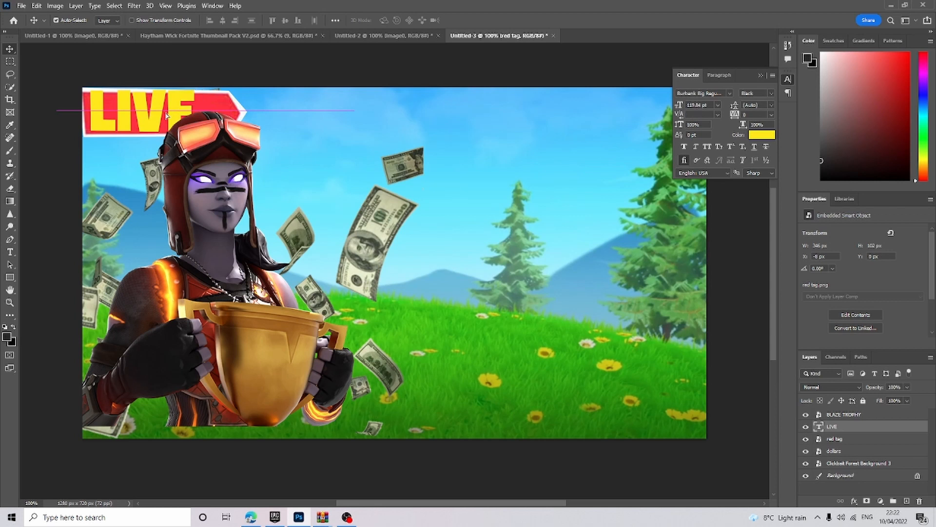
Change the LIVE text color to white (ffffff)
{"action": "double_click", "coordinate": [147, 112]}
{"action": "left_click", "coordinate": [391, 21]}
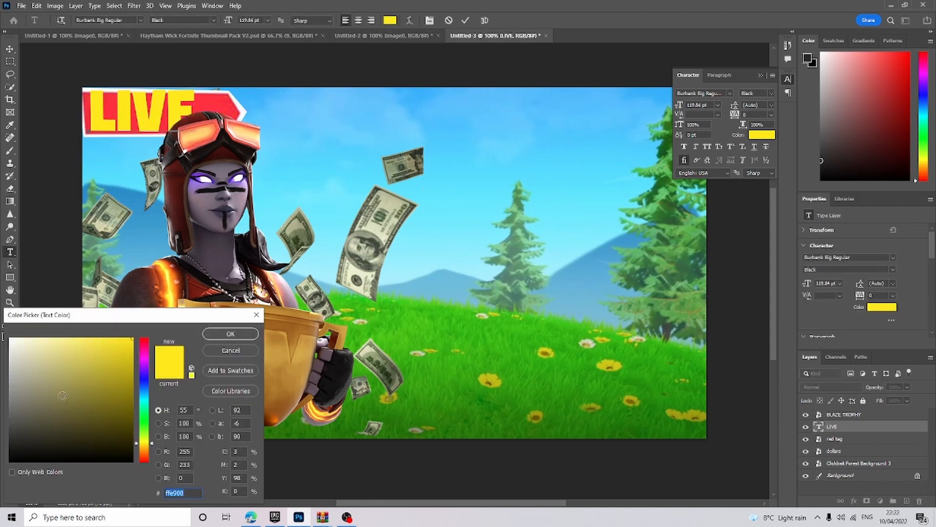
{"action": "type", "text": "ffffff"}
{"action": "left_click", "coordinate": [231, 334]}
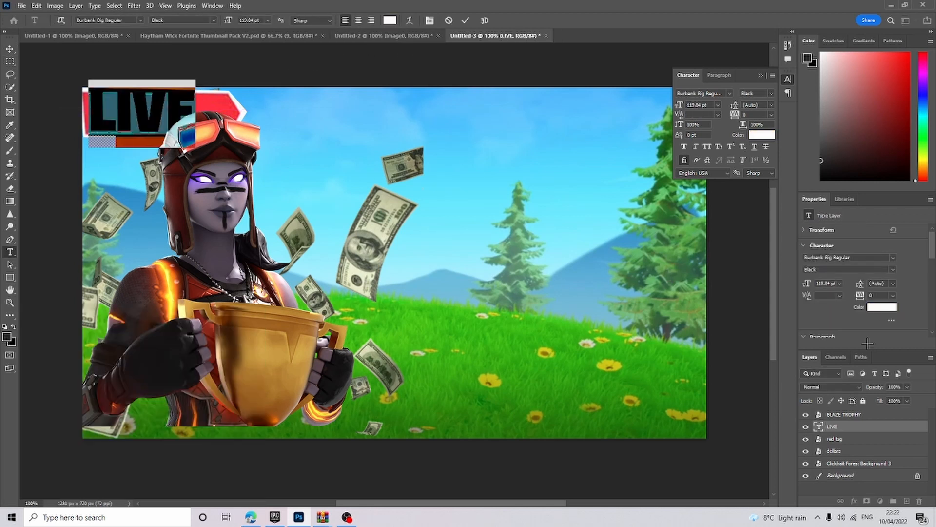
{"action": "left_click", "coordinate": [853, 424]}
Add a black Stroke layer style around the LIVE text
{"action": "right_click", "coordinate": [851, 426]}
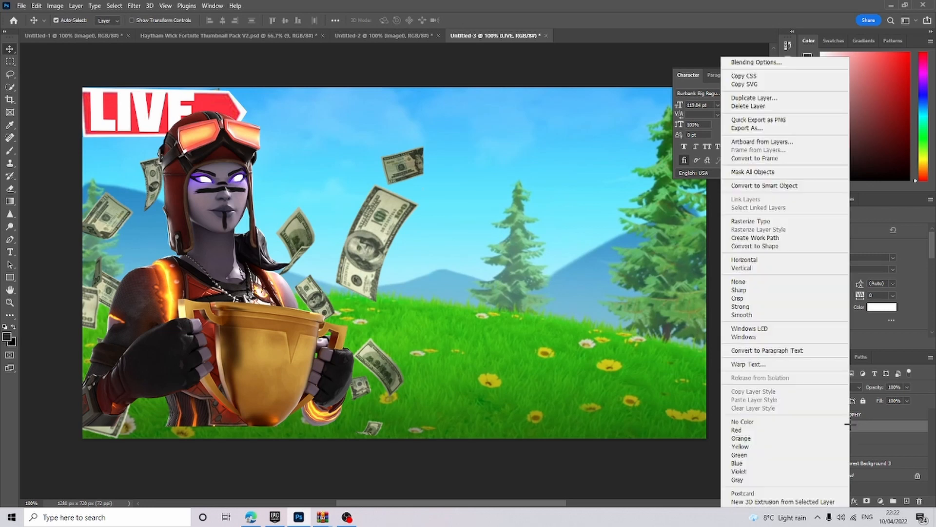
{"action": "left_click", "coordinate": [751, 62]}
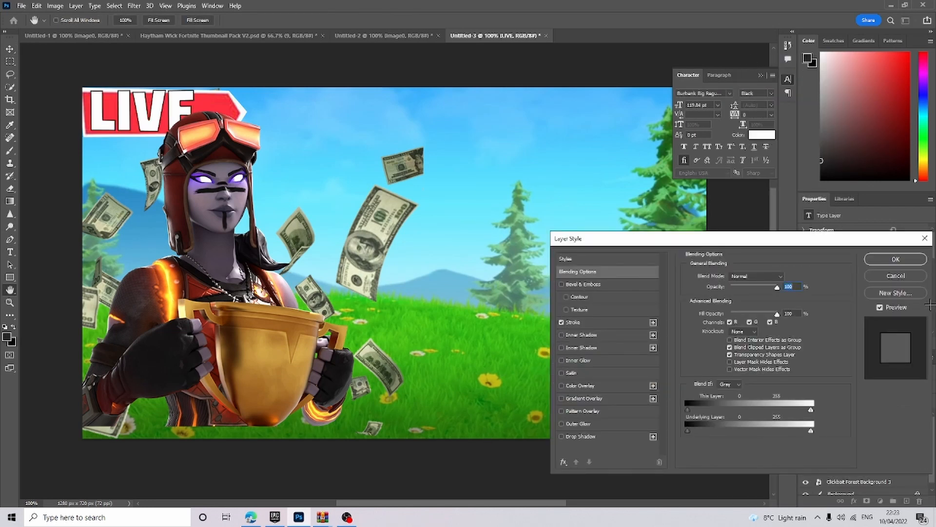
{"action": "left_click", "coordinate": [910, 259]}
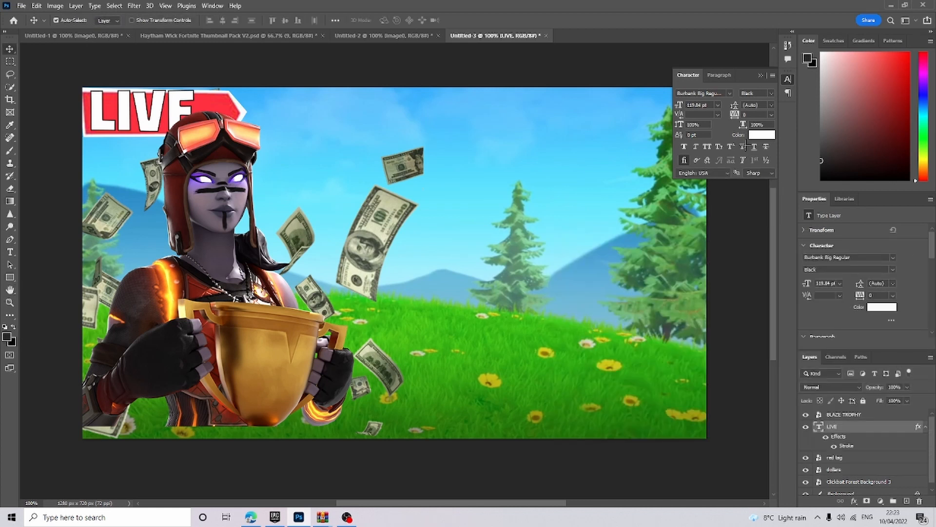
{"action": "left_click", "coordinate": [743, 268]}
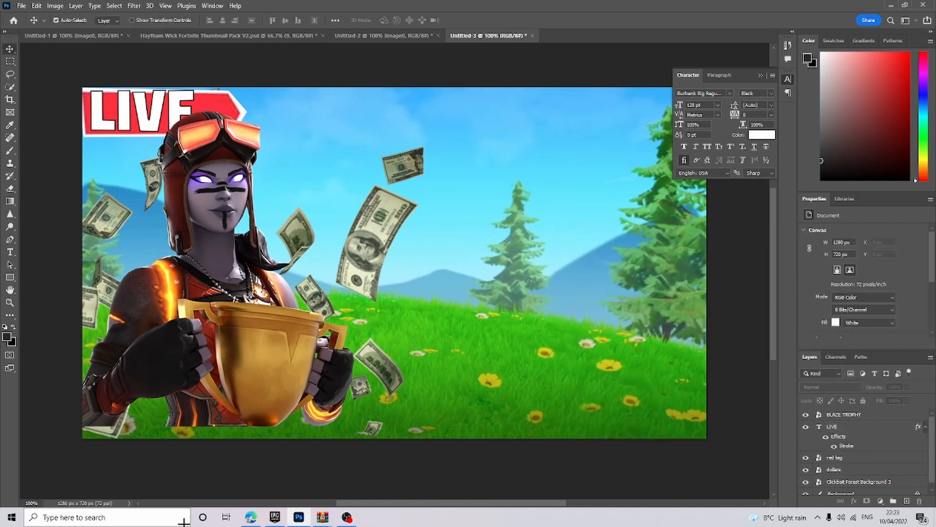
Place sunburst.png from the downloaded pack archive into the Untitled-3 thumbnail, positioned over the distant tree at X 575 px, Y 5 px
{"action": "left_click", "coordinate": [250, 517]}
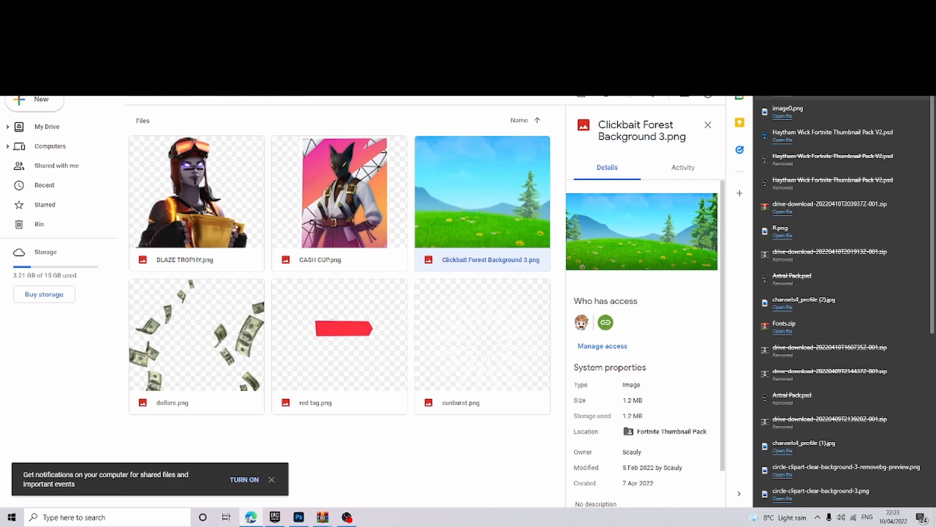
{"action": "left_click", "coordinate": [782, 93]}
{"action": "left_click", "coordinate": [654, 101]}
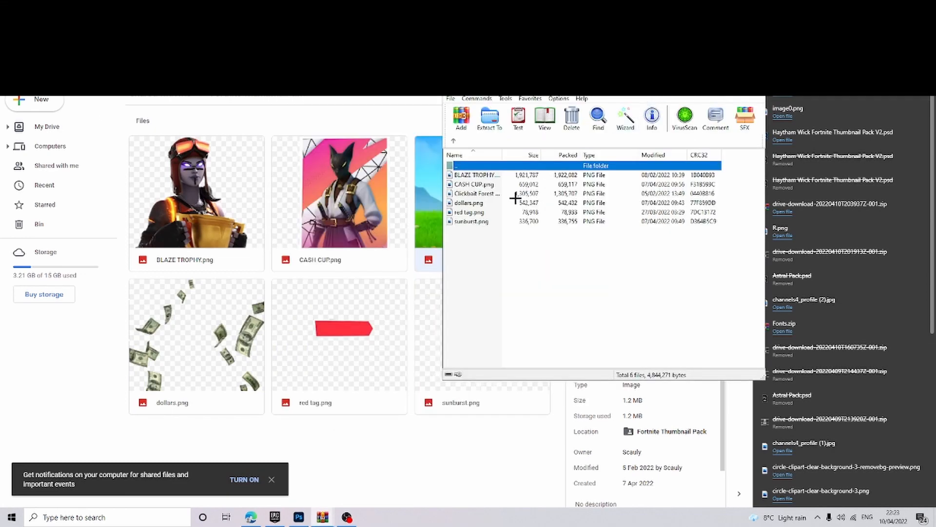
{"action": "left_click", "coordinate": [492, 183]}
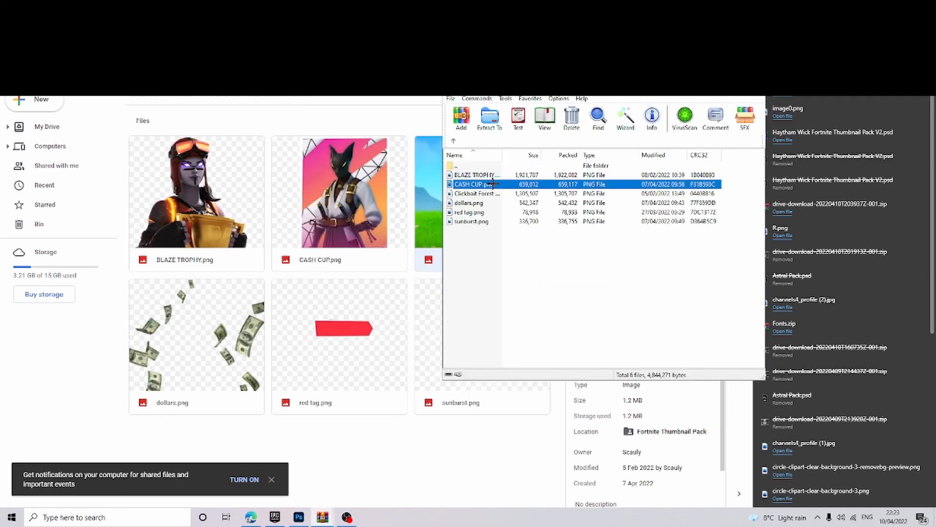
{"action": "left_click", "coordinate": [475, 253]}
{"action": "left_click", "coordinate": [481, 222]}
{"action": "left_click_drag", "start_coordinate": [480, 221], "coordinate": [488, 312]}
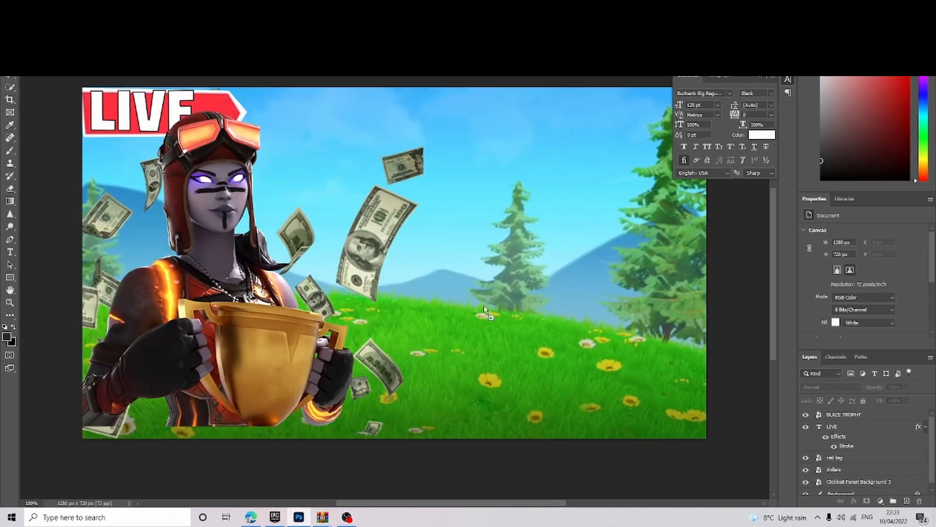
{"action": "left_click_drag", "start_coordinate": [383, 287], "coordinate": [227, 297]}
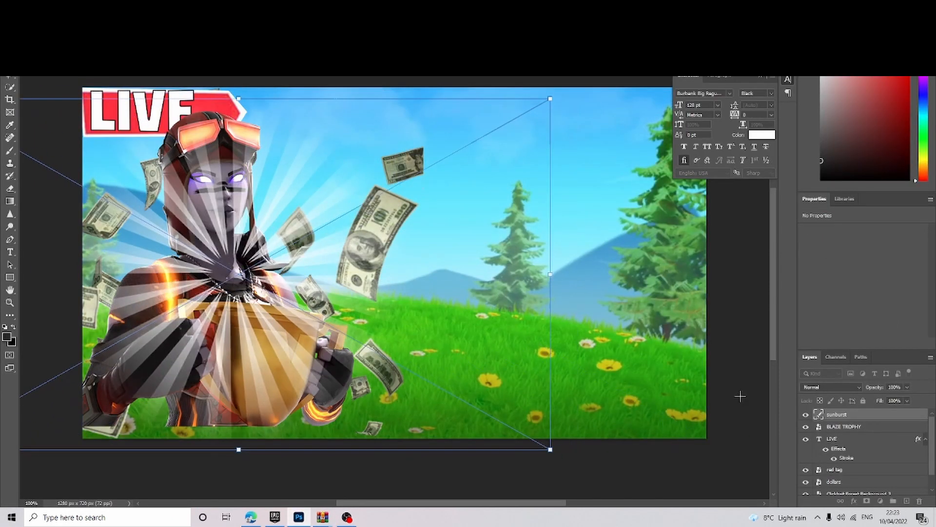
{"action": "left_click_drag", "start_coordinate": [127, 238], "coordinate": [440, 210]}
Download CASH CUP.png from the Fortnite Thumbnail Pack folder in Google Drive
{"action": "left_click", "coordinate": [250, 517]}
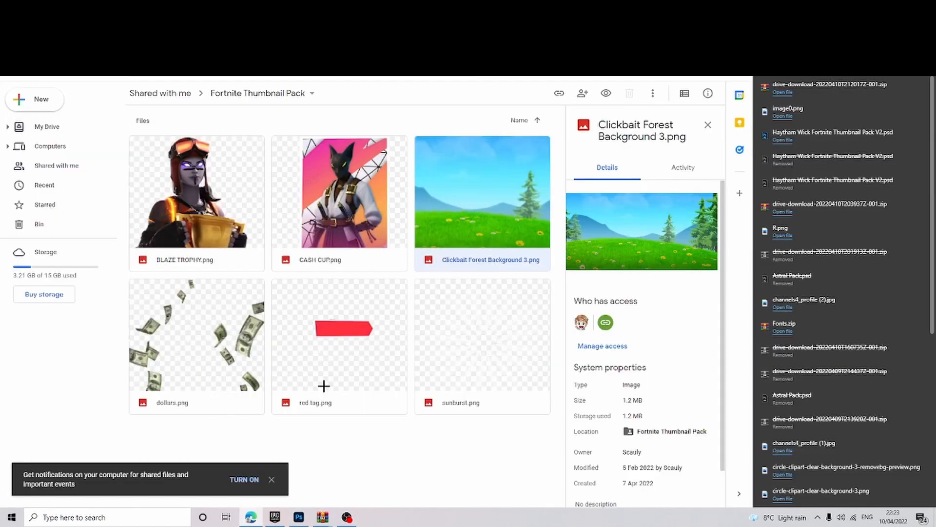
{"action": "left_click", "coordinate": [806, 84]}
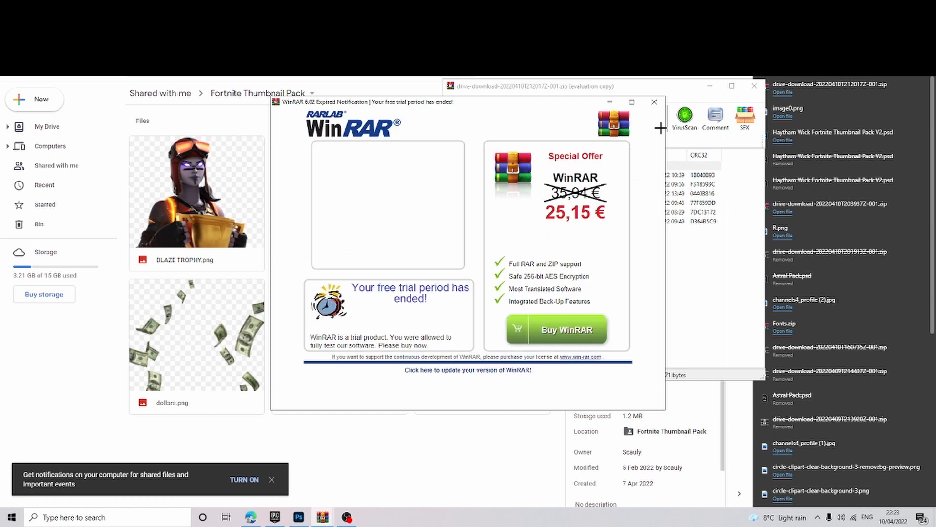
{"action": "key", "text": "Escape"}
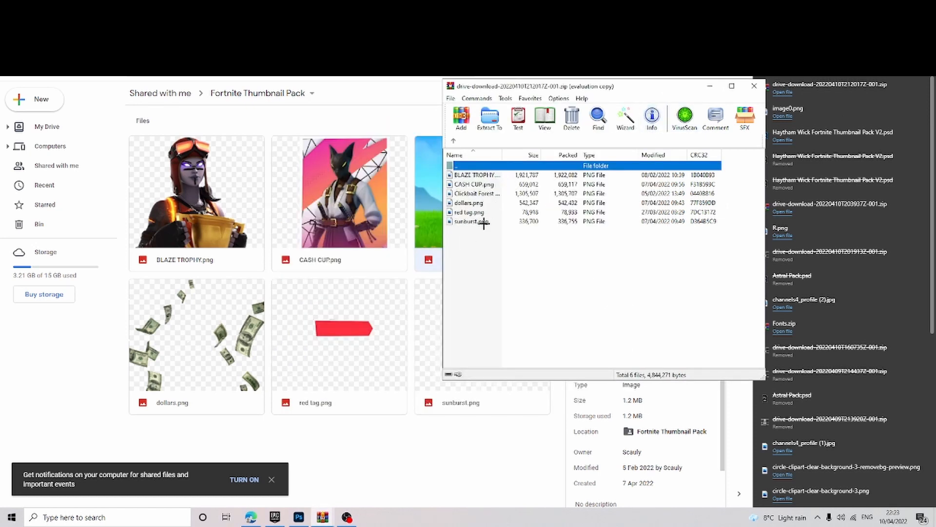
{"action": "left_click", "coordinate": [336, 471]}
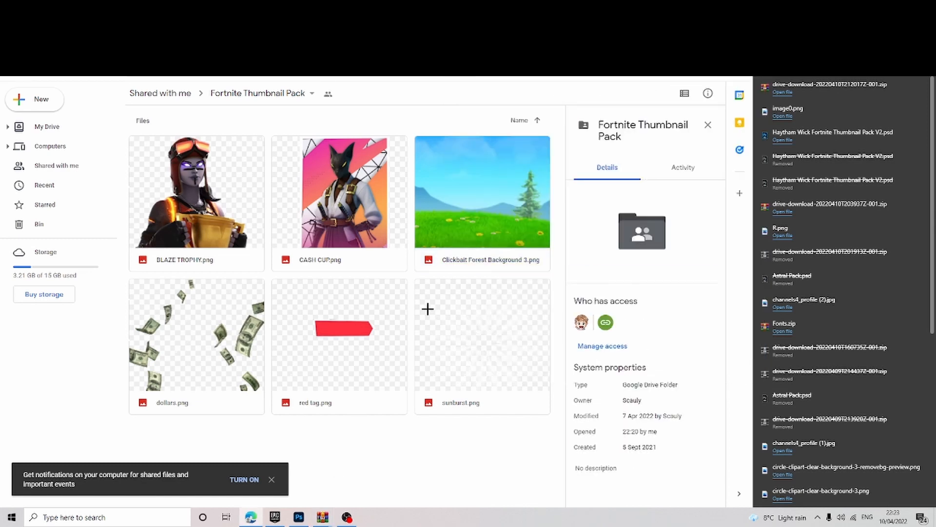
{"action": "right_click", "coordinate": [327, 243]}
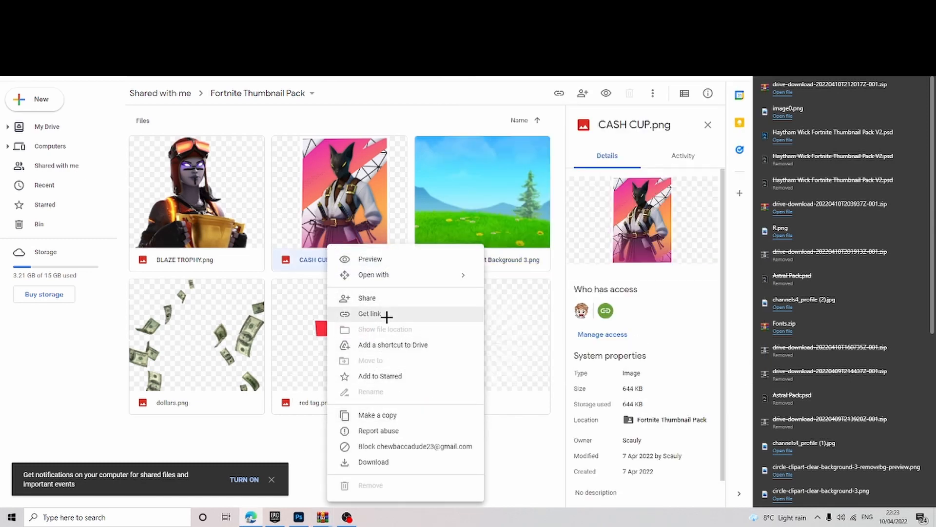
{"action": "left_click", "coordinate": [368, 462]}
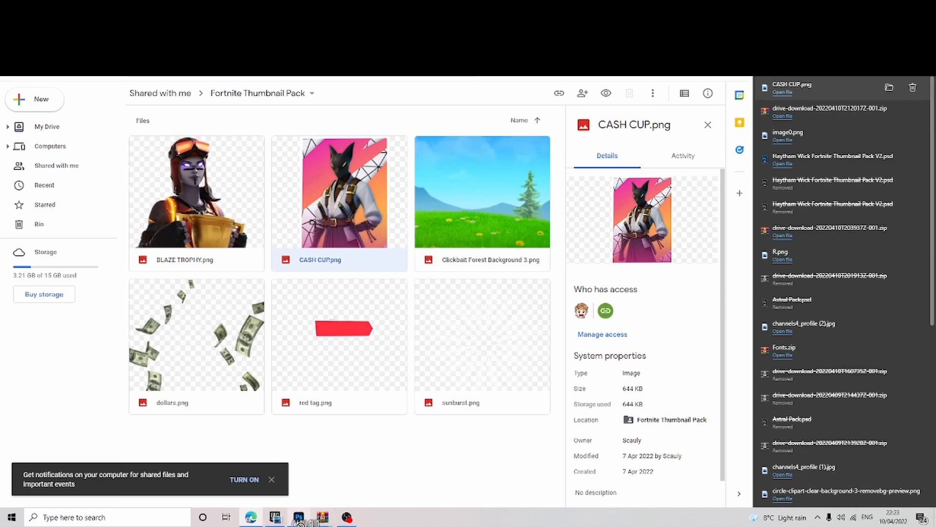
Commit the sunburst placement in Photoshop and place the downloaded CASH CUP.png into the thumbnail
{"action": "left_click", "coordinate": [298, 516]}
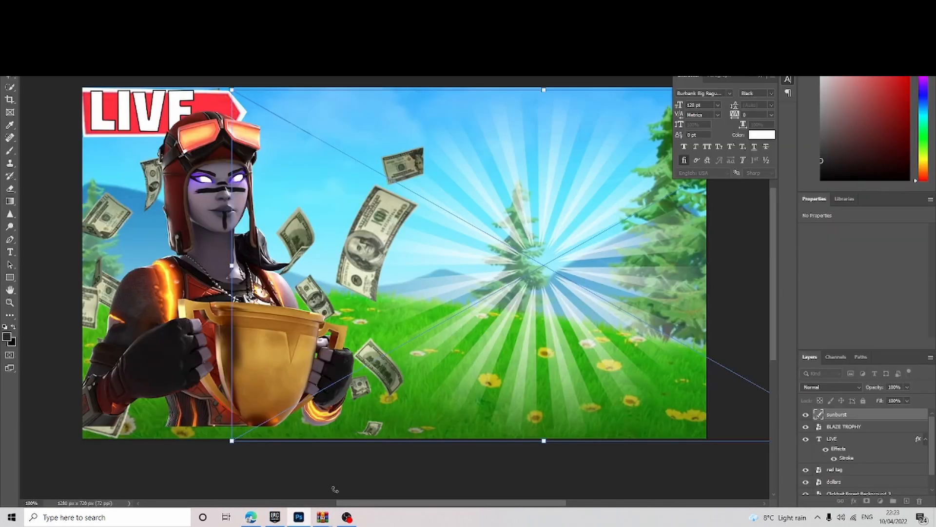
{"action": "left_click", "coordinate": [251, 517]}
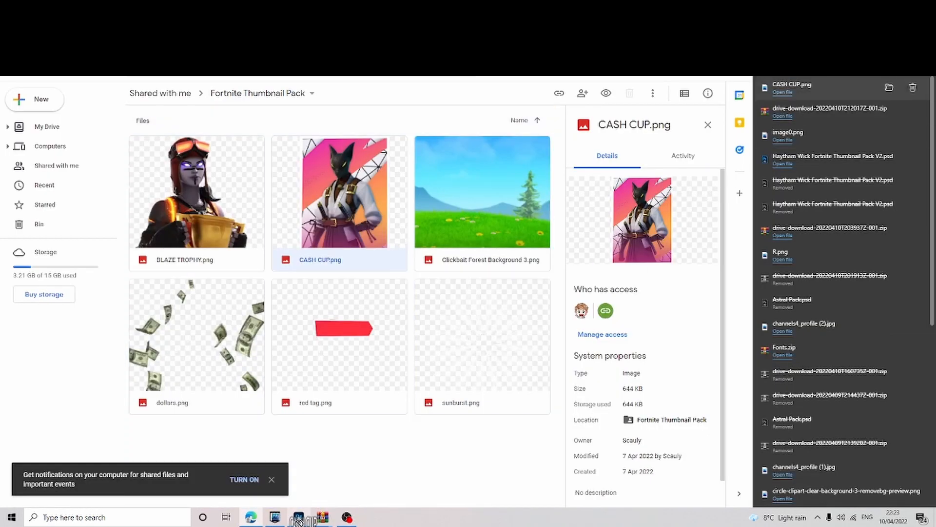
{"action": "left_click", "coordinate": [299, 518]}
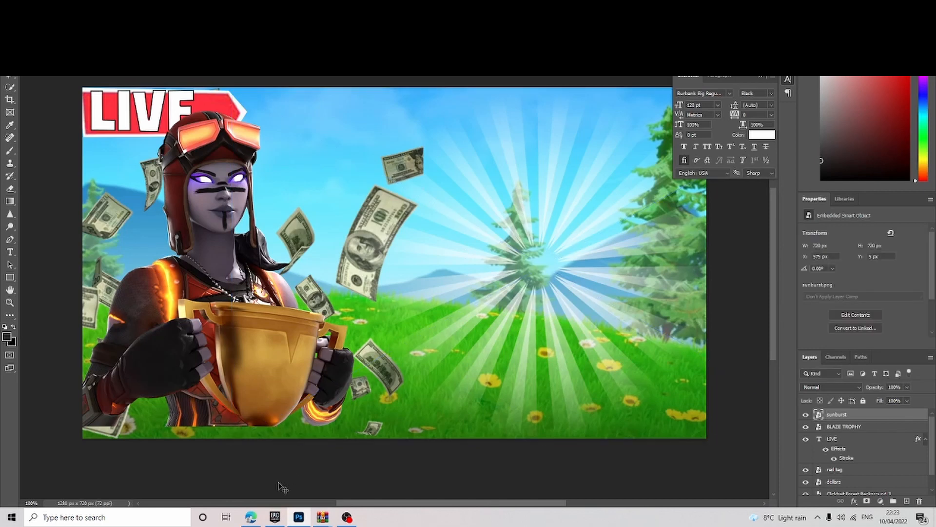
{"action": "left_click", "coordinate": [251, 517]}
{"action": "left_click_drag", "start_coordinate": [791, 86], "coordinate": [523, 229]}
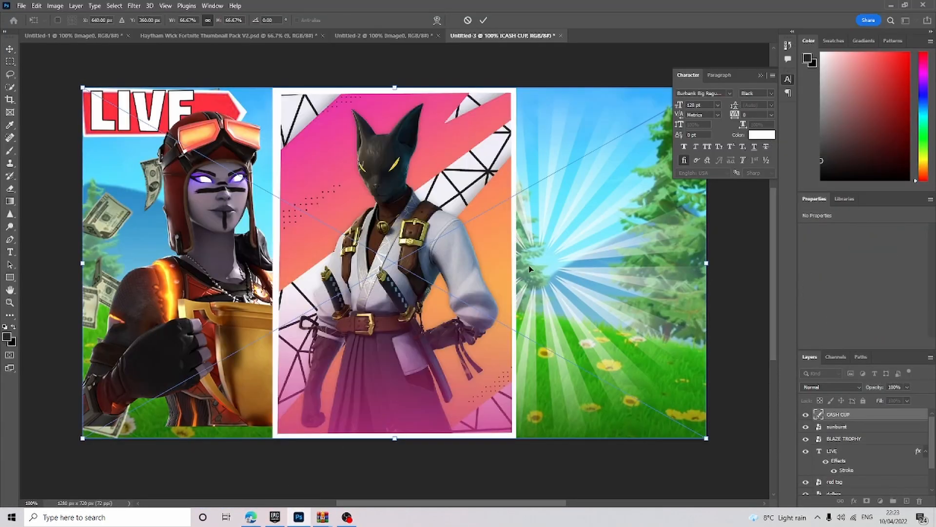
Try the CASH CUP image beneath the sunburst layer, return it to the top of the stack, and move it to X 739 px
{"action": "left_click_drag", "start_coordinate": [859, 416], "coordinate": [858, 432]}
{"action": "left_click_drag", "start_coordinate": [506, 348], "coordinate": [536, 355]}
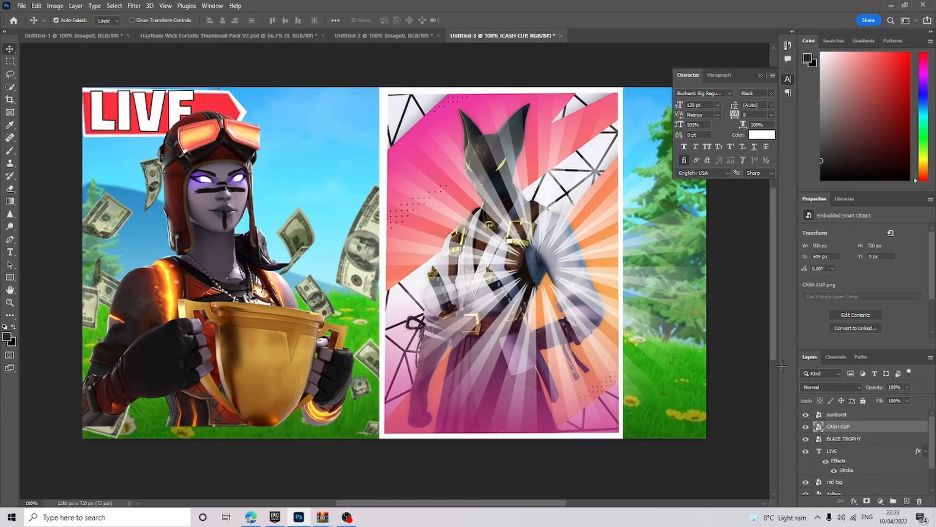
{"action": "left_click_drag", "start_coordinate": [852, 427], "coordinate": [850, 413]}
{"action": "left_click_drag", "start_coordinate": [568, 346], "coordinate": [618, 340]}
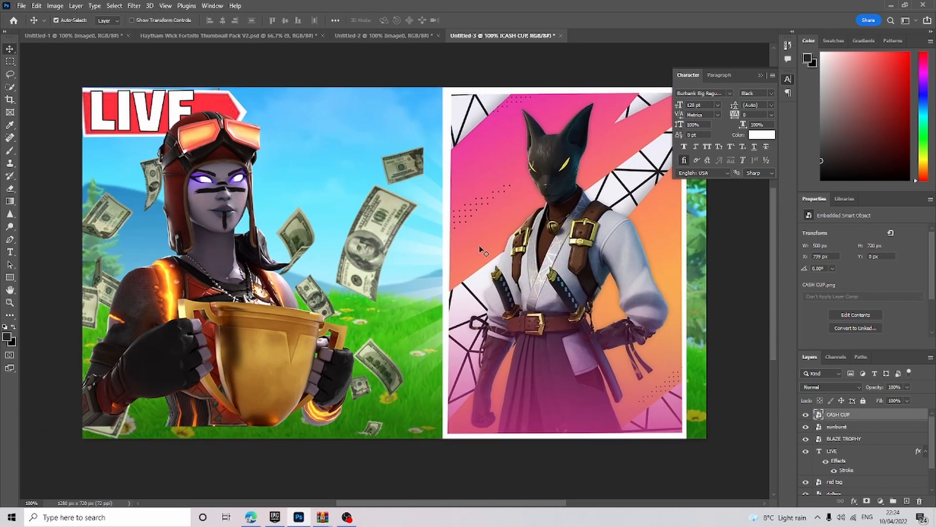
Scale the CASH CUP card to 44.34%, rotate it 8.81°, and center it over the sunburst at X 935 px, Y 365 px
{"action": "key", "text": "ctrl+t"}
{"action": "left_click_drag", "start_coordinate": [648, 381], "coordinate": [512, 350]}
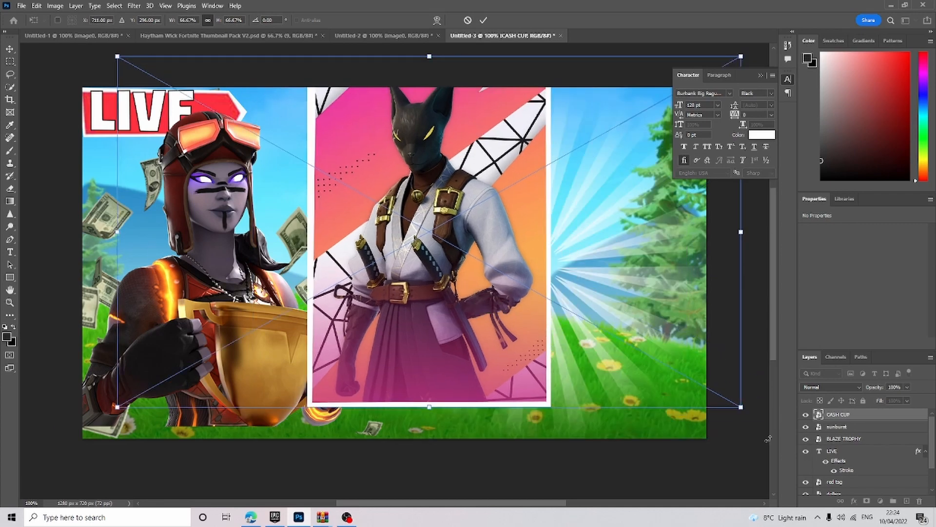
{"action": "left_click_drag", "start_coordinate": [748, 414], "coordinate": [487, 347]}
{"action": "left_click_drag", "start_coordinate": [310, 149], "coordinate": [514, 257]}
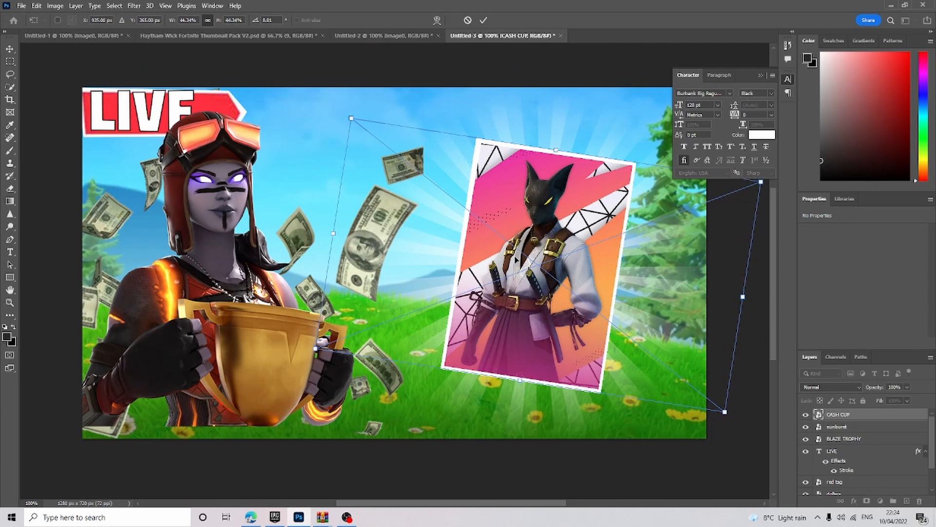
{"action": "left_click", "coordinate": [483, 20]}
Add the text SOLO in white Burbank Big Regular Black, 128 pt, across the lower half of the CASH CUP card
{"action": "left_click", "coordinate": [10, 251]}
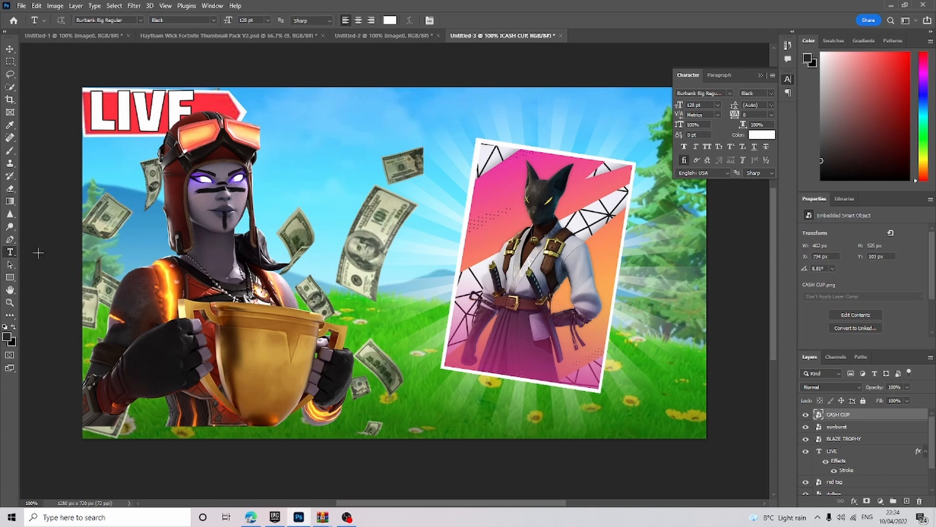
{"action": "left_click", "coordinate": [508, 270]}
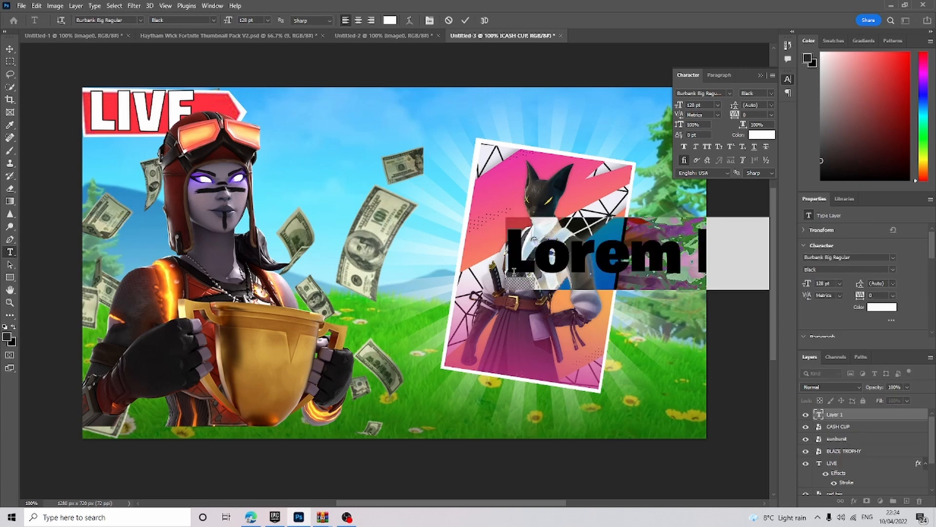
{"action": "type", "text": "SOLO"}
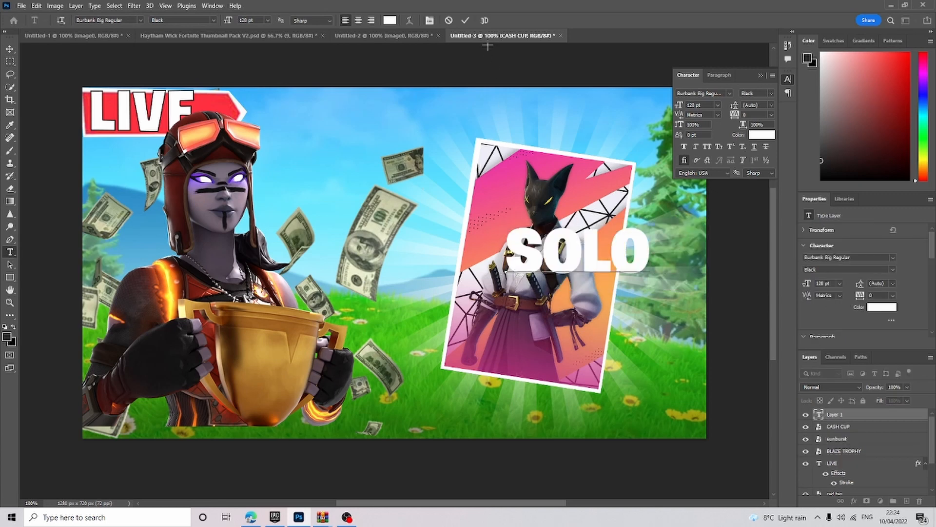
{"action": "left_click", "coordinate": [465, 20]}
{"action": "left_click", "coordinate": [10, 49]}
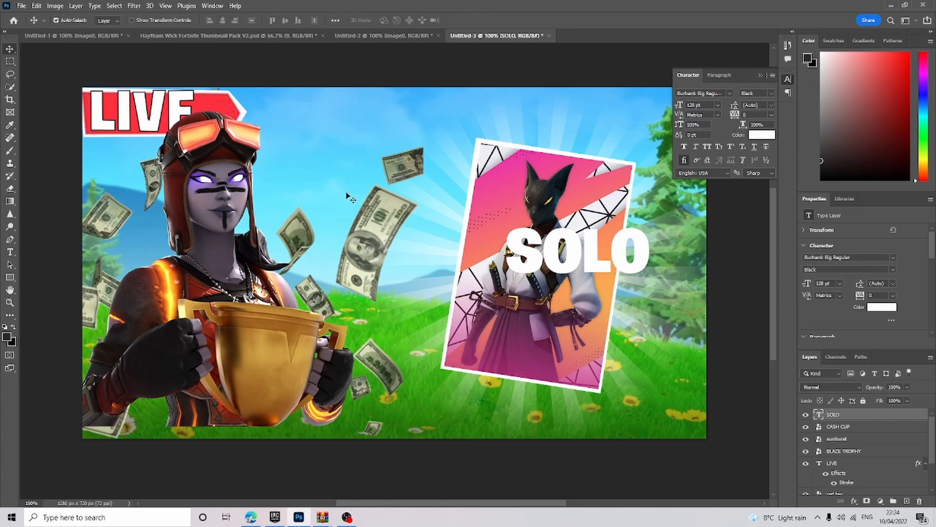
{"action": "left_click_drag", "start_coordinate": [527, 256], "coordinate": [479, 294]}
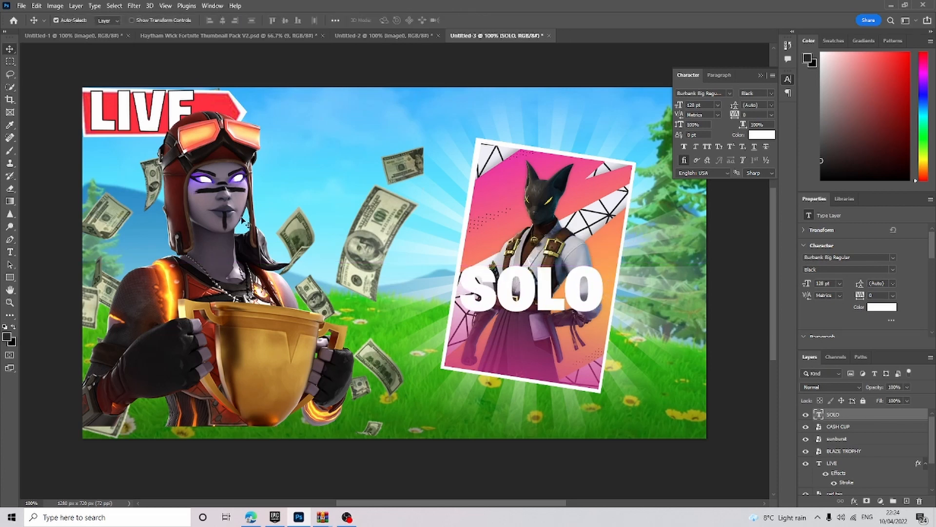
Add a separate white 128 pt text layer reading CASH CUP and position it directly beneath the SOLO text
{"action": "left_click", "coordinate": [9, 252]}
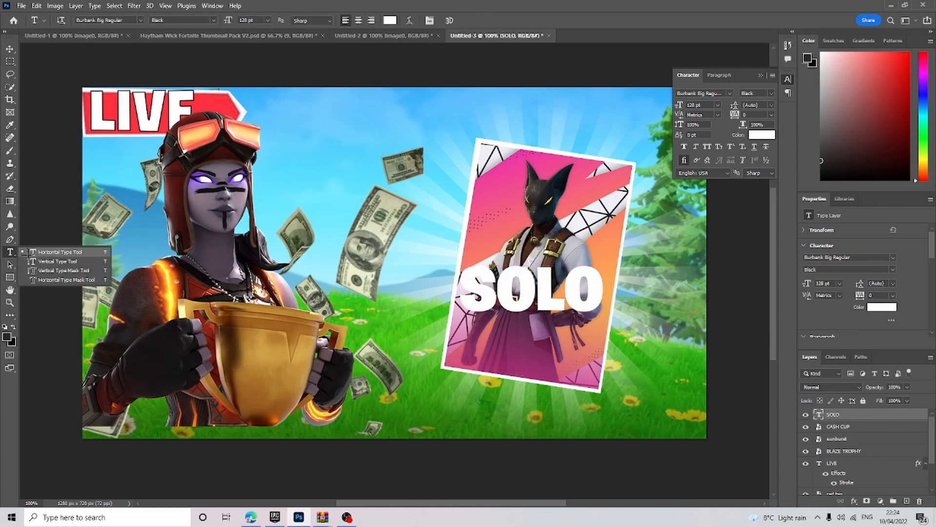
{"action": "left_click", "coordinate": [27, 251]}
{"action": "left_click", "coordinate": [461, 350]}
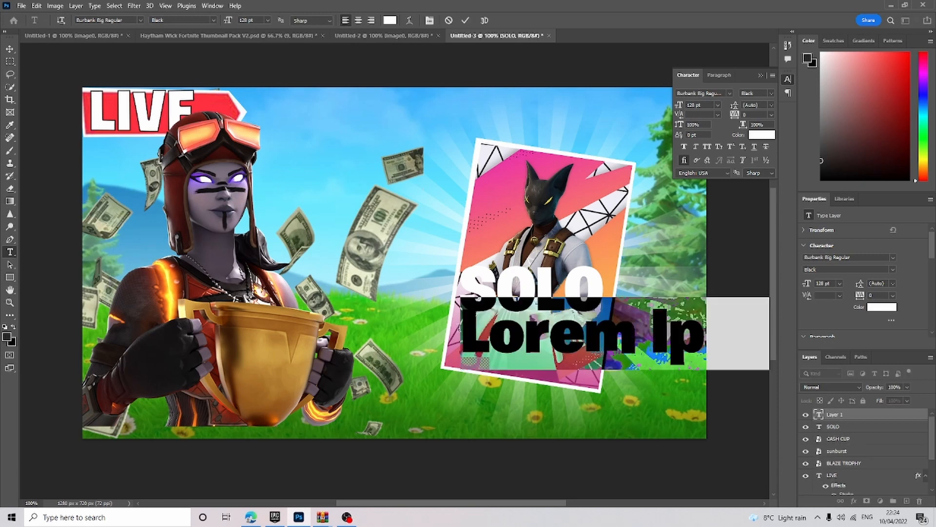
{"action": "type", "text": "CASH CUP"}
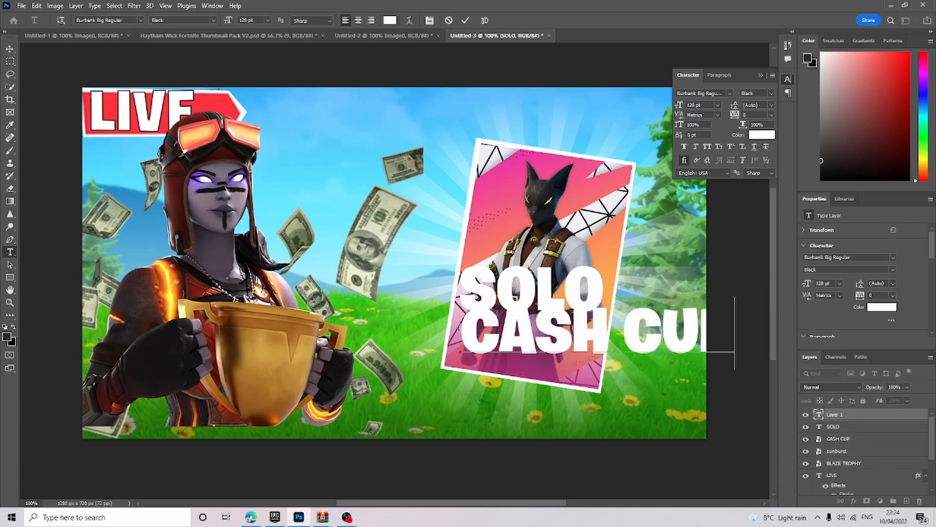
{"action": "left_click", "coordinate": [466, 20]}
{"action": "key", "text": "v"}
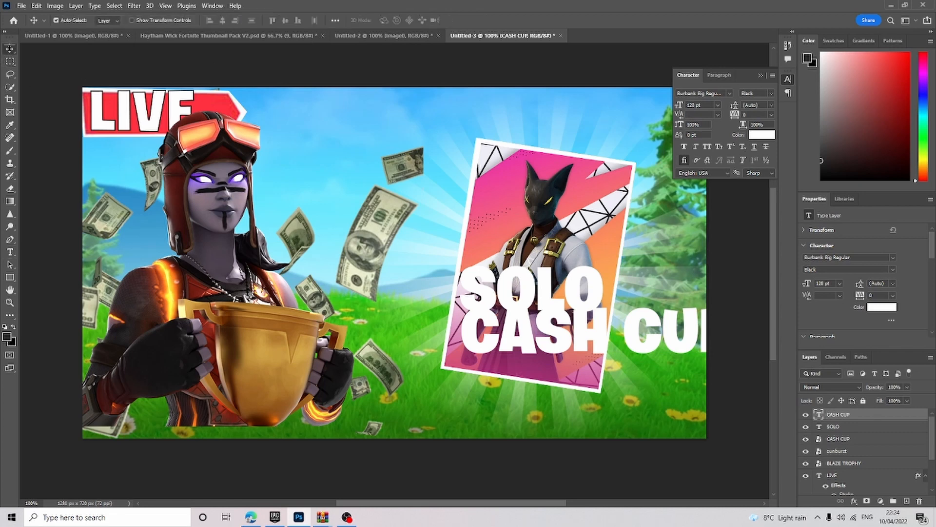
{"action": "left_click_drag", "start_coordinate": [500, 347], "coordinate": [463, 355]}
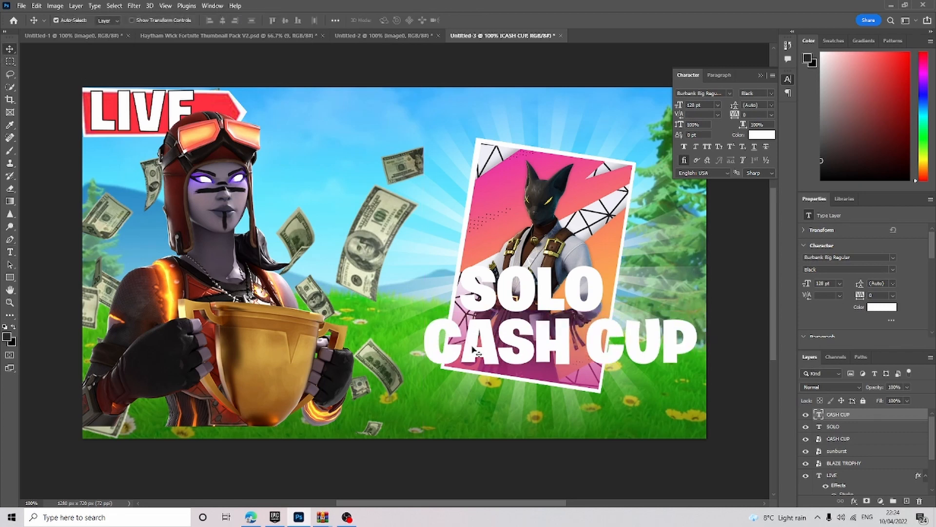
Reduce the SOLO text to 111 pt and nudge it toward the center of the card
{"action": "left_click", "coordinate": [555, 275]}
{"action": "double_click", "coordinate": [556, 275]}
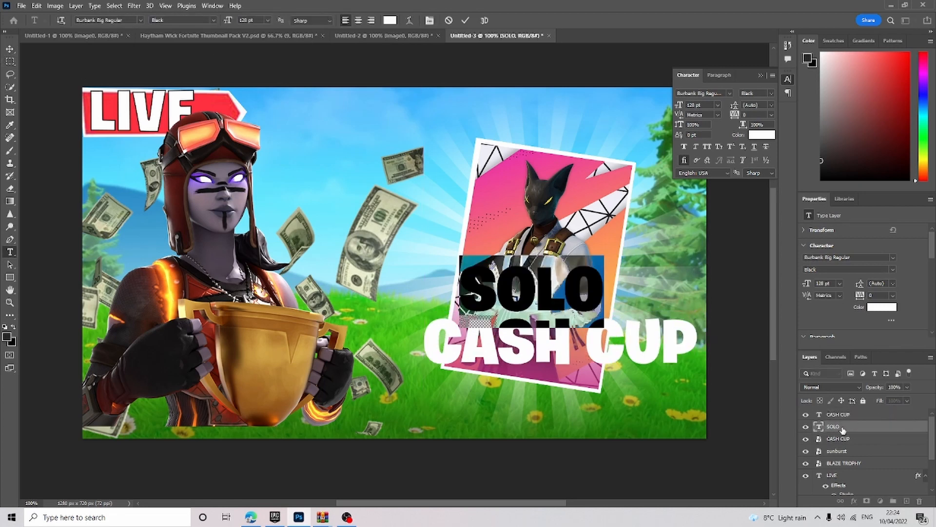
{"action": "left_click_drag", "start_coordinate": [225, 23], "coordinate": [217, 27]}
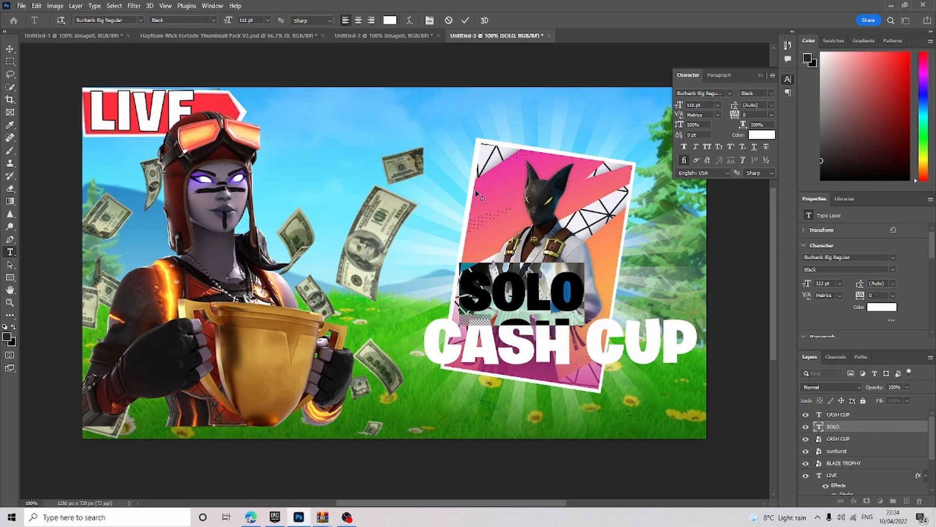
{"action": "left_click", "coordinate": [463, 20]}
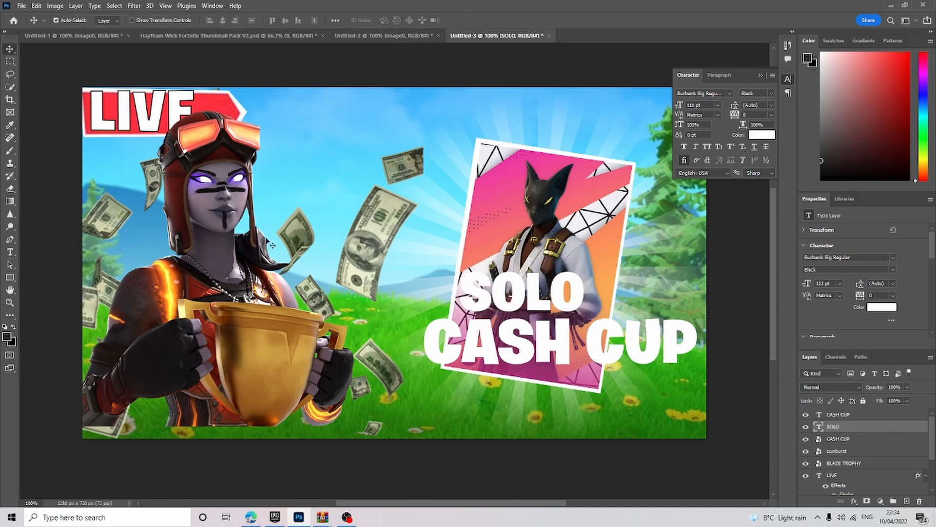
{"action": "key", "text": "ctrl+z"}
Reduce the CASH CUP text to 92 pt
{"action": "left_click", "coordinate": [477, 352]}
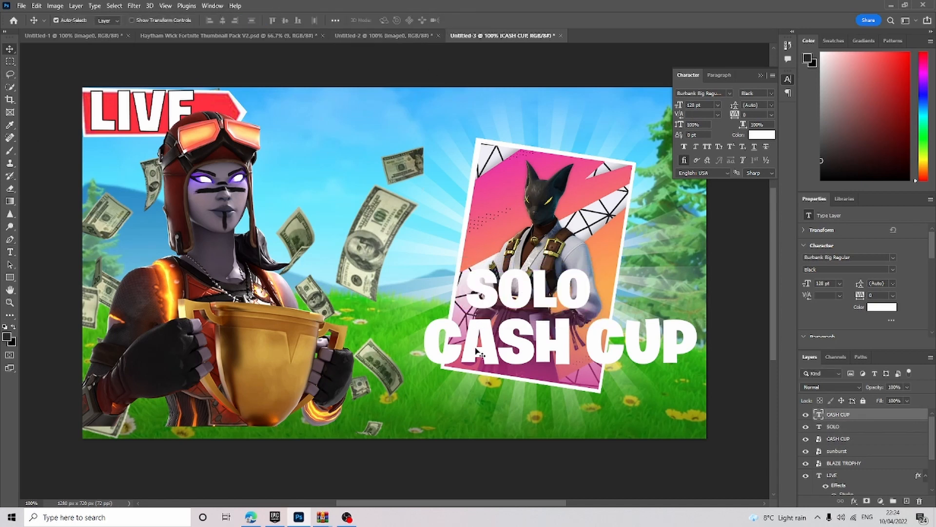
{"action": "double_click", "coordinate": [477, 352]}
{"action": "left_click_drag", "start_coordinate": [227, 24], "coordinate": [227, 53]}
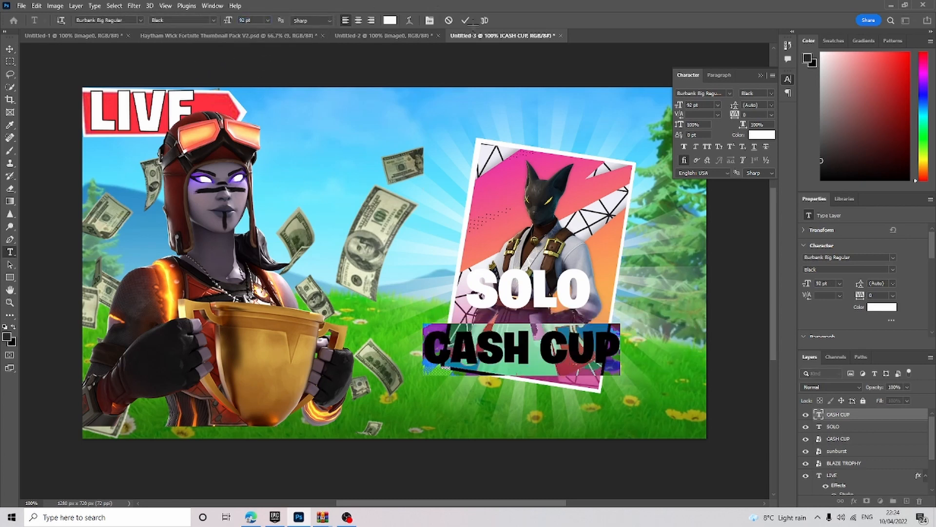
{"action": "left_click", "coordinate": [463, 19]}
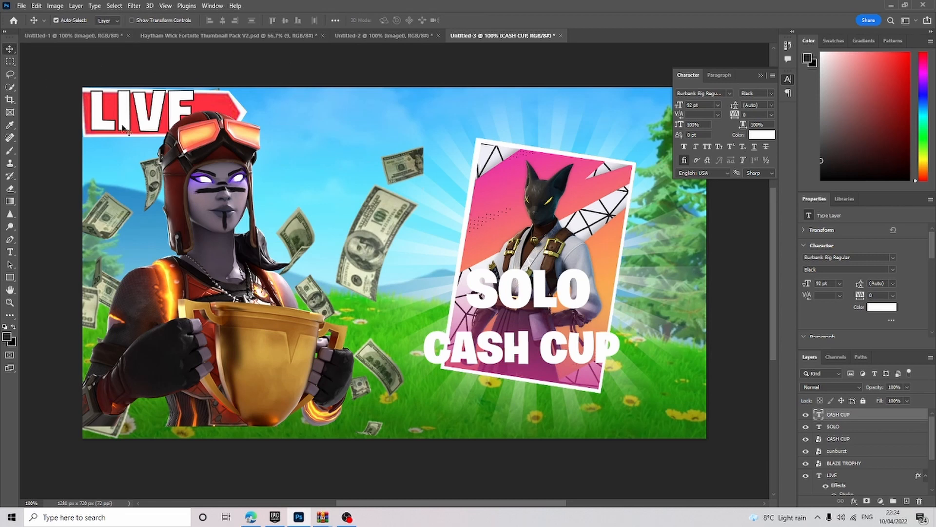
Add a 3 px black inside stroke to the SOLO text layer
{"action": "double_click", "coordinate": [547, 288]}
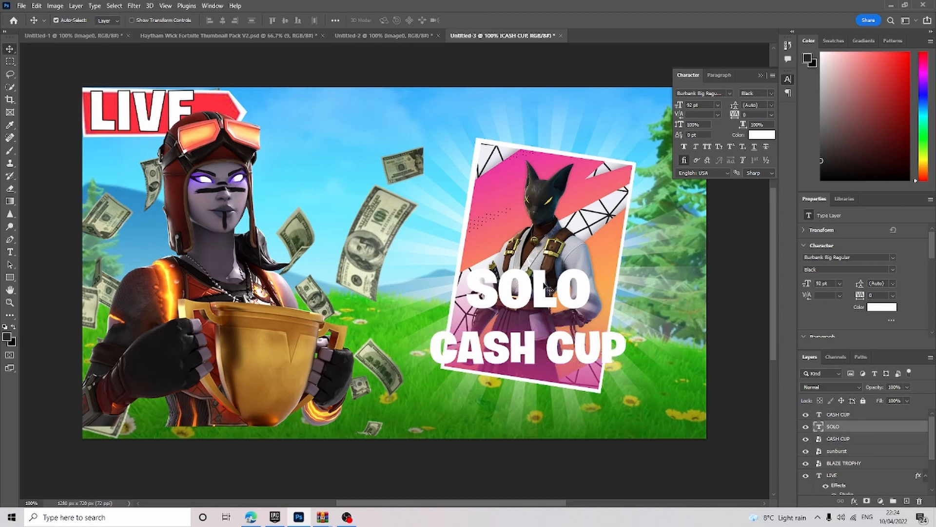
{"action": "left_click", "coordinate": [847, 426]}
{"action": "right_click", "coordinate": [847, 426]}
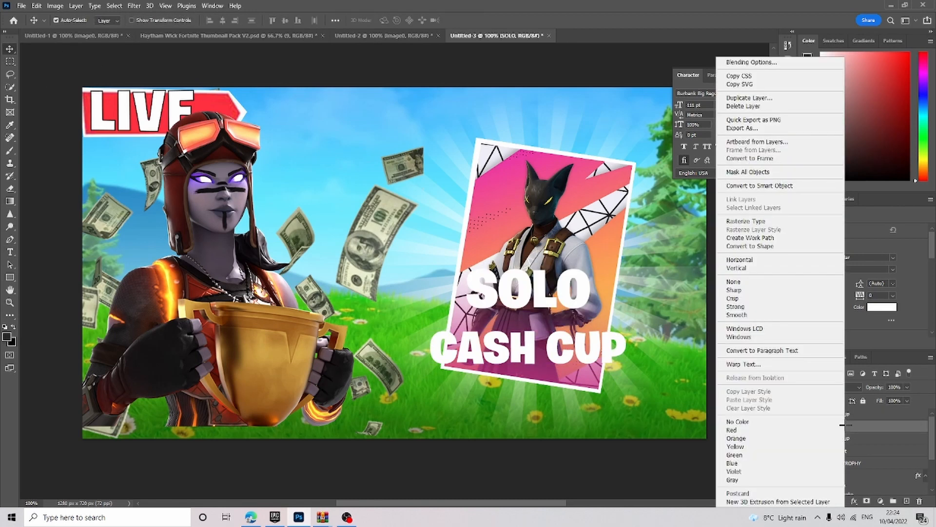
{"action": "left_click", "coordinate": [779, 64]}
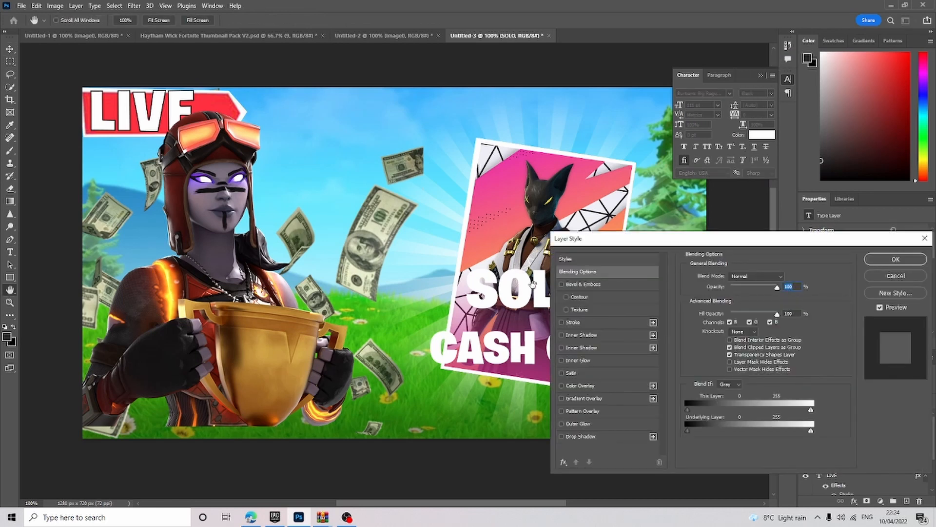
{"action": "left_click", "coordinate": [558, 321]}
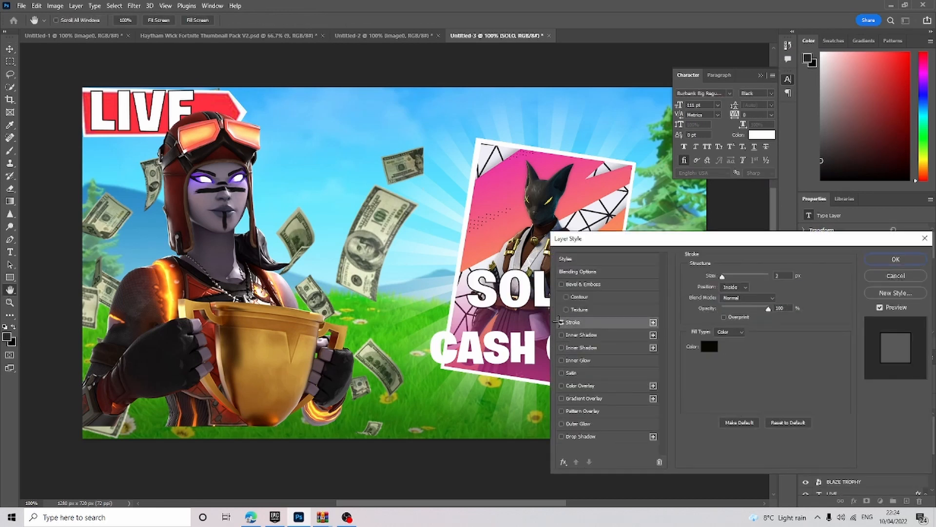
{"action": "left_click", "coordinate": [896, 259]}
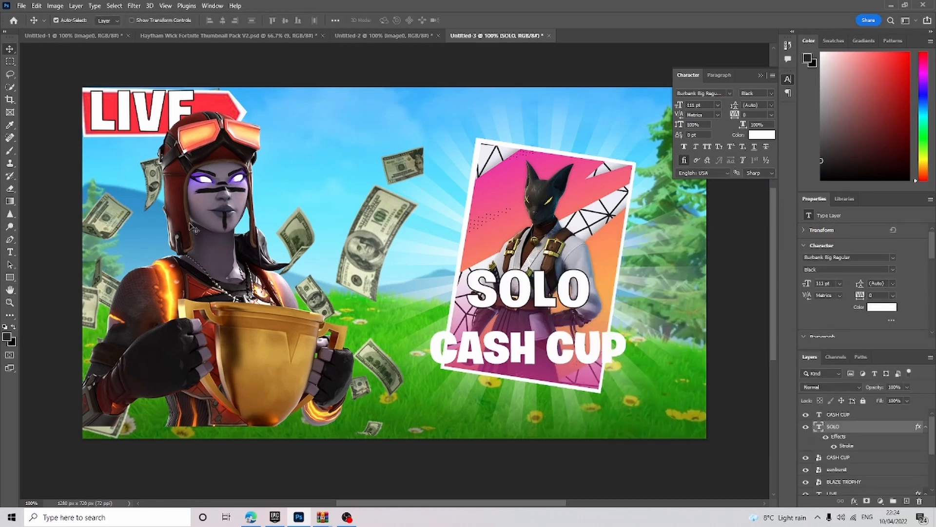
Enable a white Outer Glow in the BLAZE TROPHY layer's blending options
{"action": "left_click", "coordinate": [882, 482]}
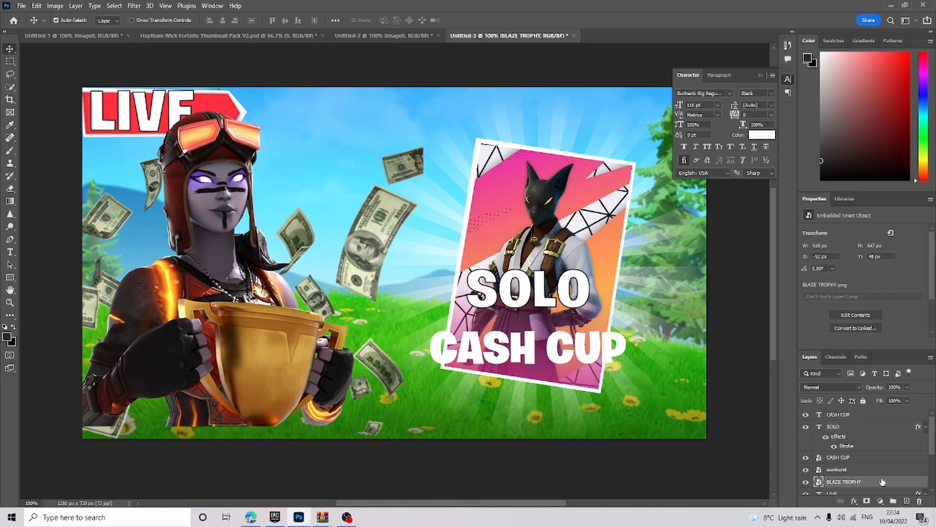
{"action": "right_click", "coordinate": [877, 481]}
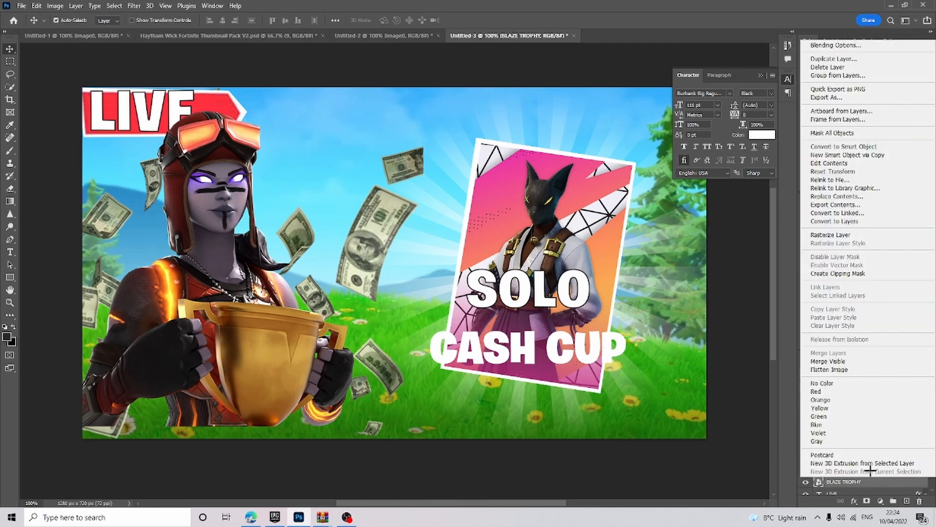
{"action": "left_click", "coordinate": [850, 46]}
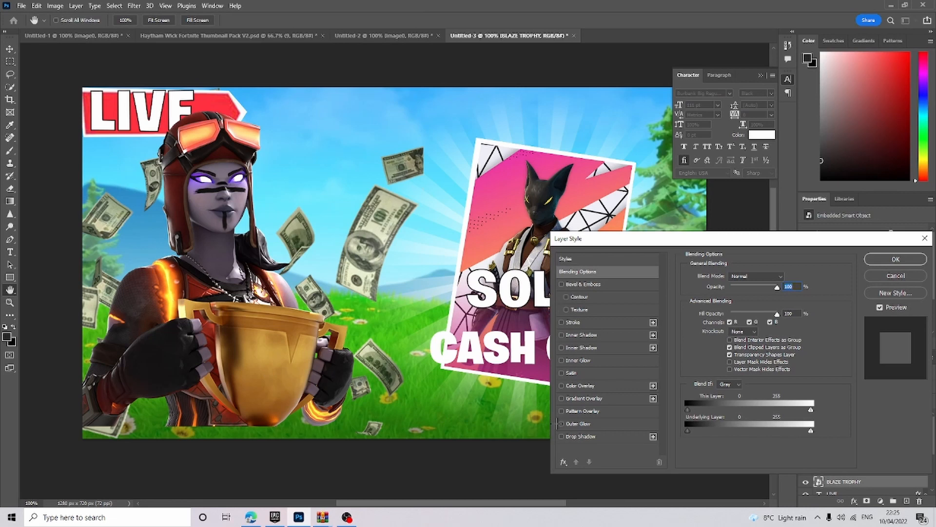
{"action": "left_click", "coordinate": [559, 423]}
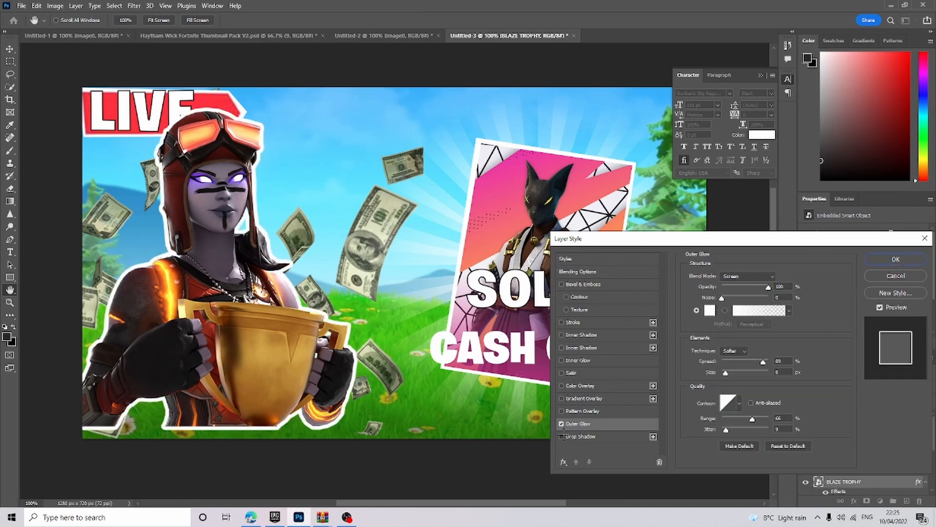
Try a drop shadow instead of the outer glow on the trophy render, with 100% opacity, 250 px size and 100% noise
{"action": "left_click", "coordinate": [598, 438]}
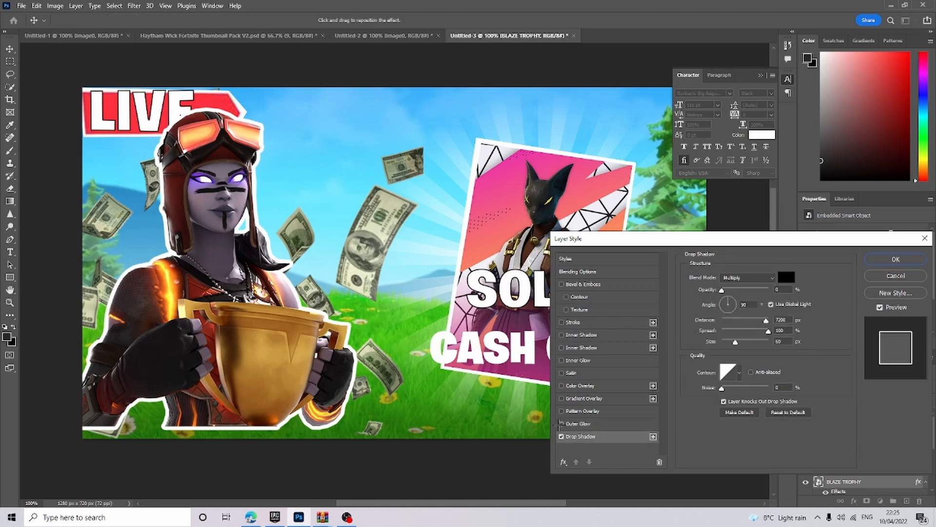
{"action": "left_click", "coordinate": [562, 423]}
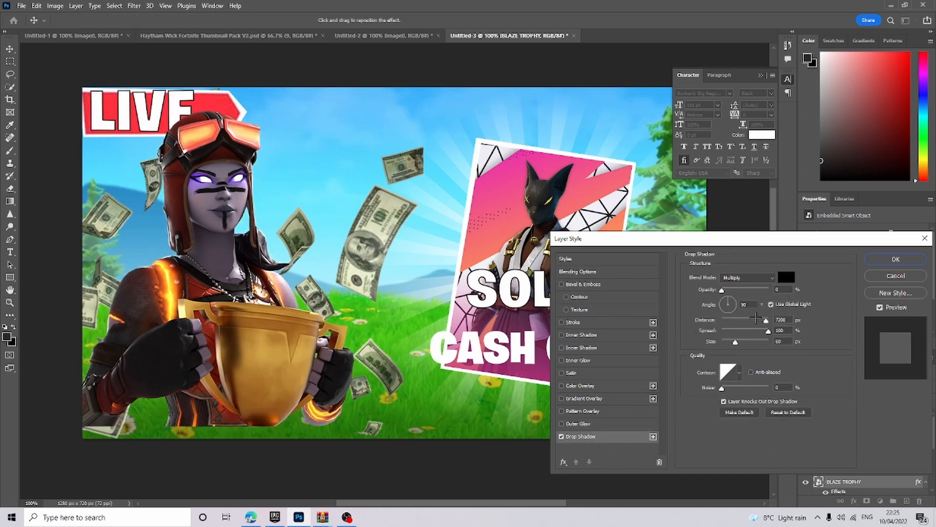
{"action": "left_click_drag", "start_coordinate": [769, 331], "coordinate": [663, 344]}
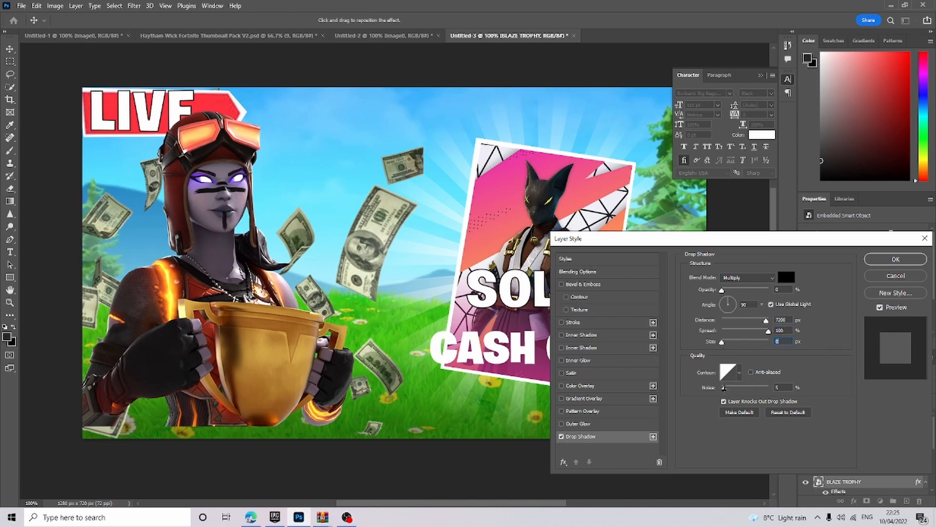
{"action": "left_click_drag", "start_coordinate": [721, 388], "coordinate": [770, 388]}
{"action": "left_click_drag", "start_coordinate": [720, 342], "coordinate": [770, 341]}
{"action": "left_click_drag", "start_coordinate": [721, 290], "coordinate": [769, 289]}
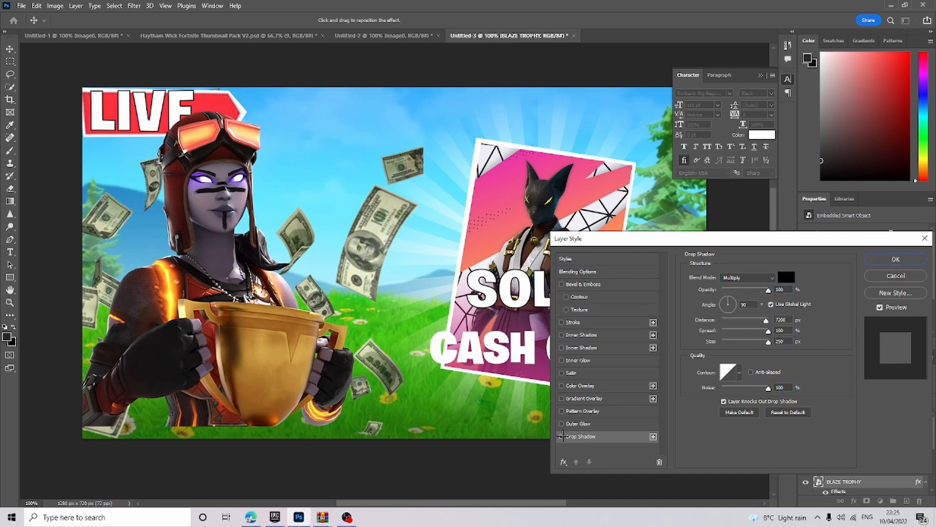
{"action": "left_click", "coordinate": [561, 436]}
{"action": "left_click", "coordinate": [561, 423]}
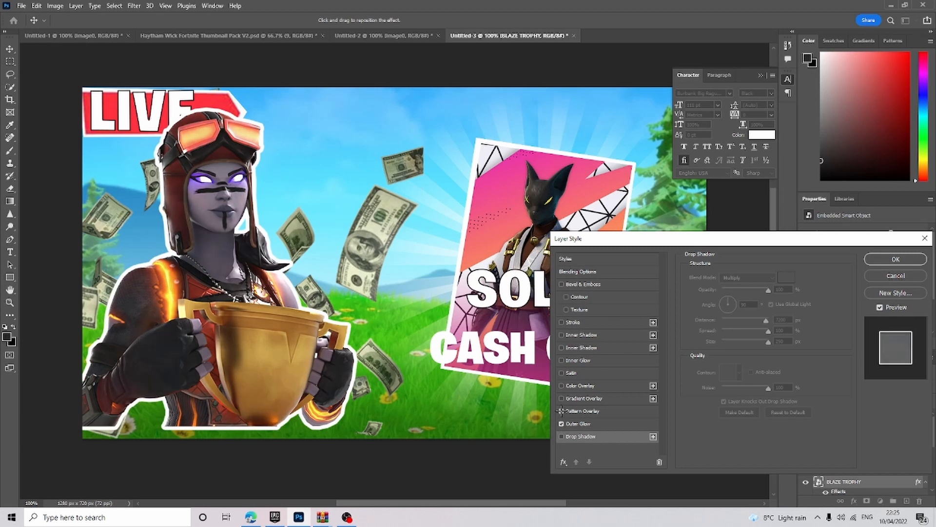
Try the Color Overlay, Satin and Inner Glow effects on the trophy render
{"action": "left_click", "coordinate": [561, 385]}
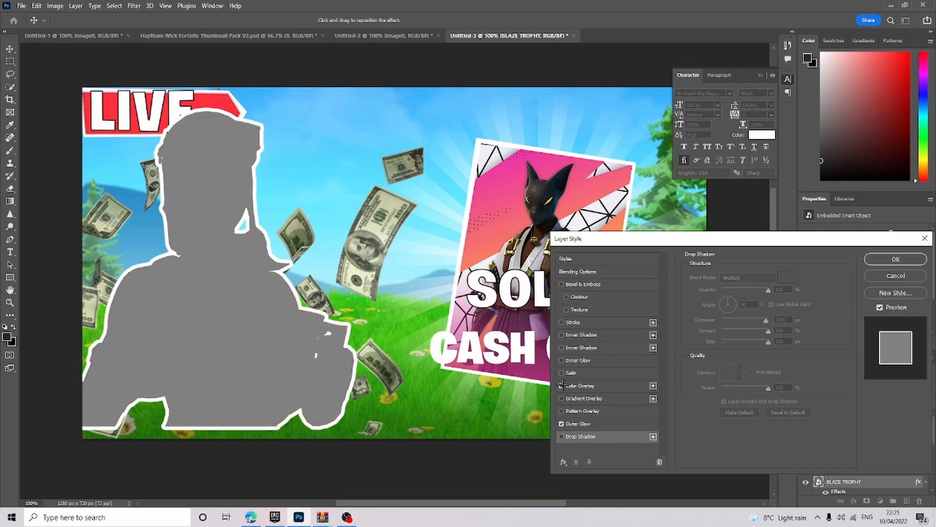
{"action": "left_click", "coordinate": [561, 385]}
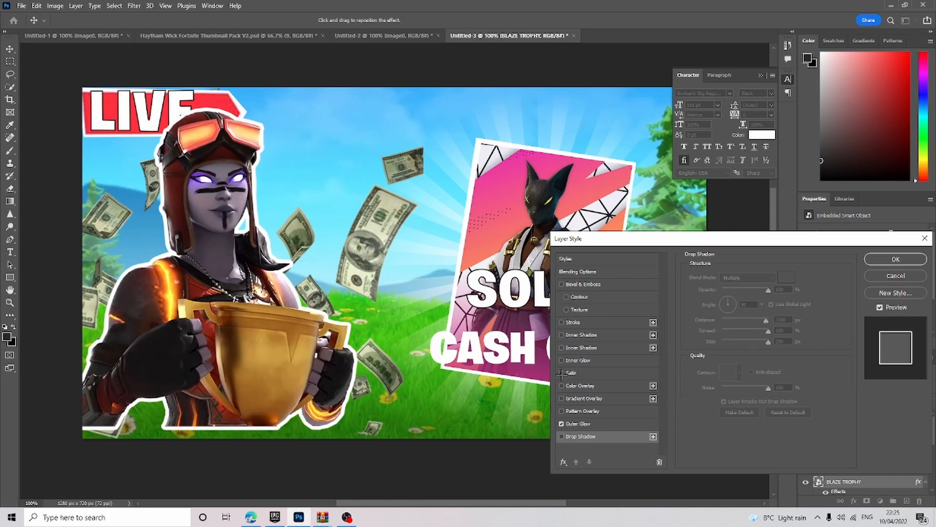
{"action": "left_click", "coordinate": [562, 372]}
{"action": "left_click", "coordinate": [561, 373]}
{"action": "left_click", "coordinate": [561, 360]}
Enable both inner shadows on the trophy render, the upper one at 0 px distance, plus Stroke and Bevel & Emboss
{"action": "left_click", "coordinate": [561, 347]}
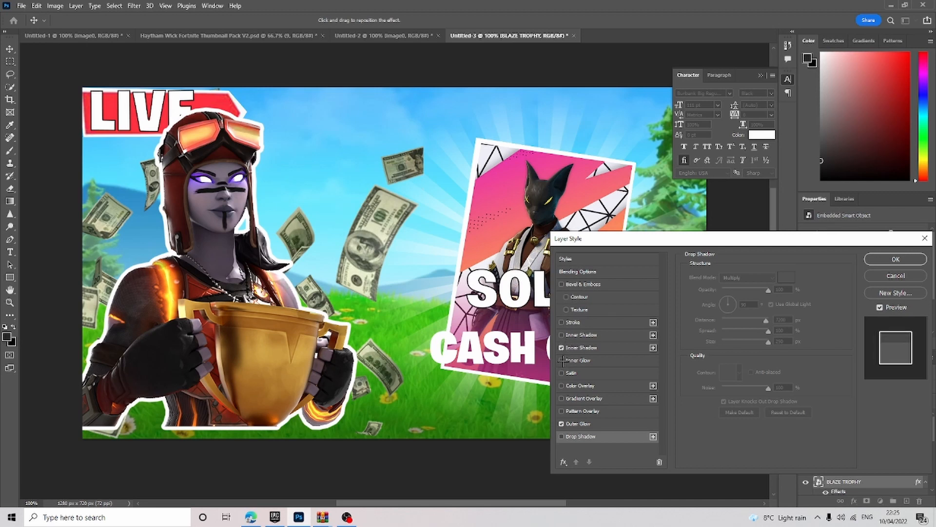
{"action": "left_click", "coordinate": [561, 334]}
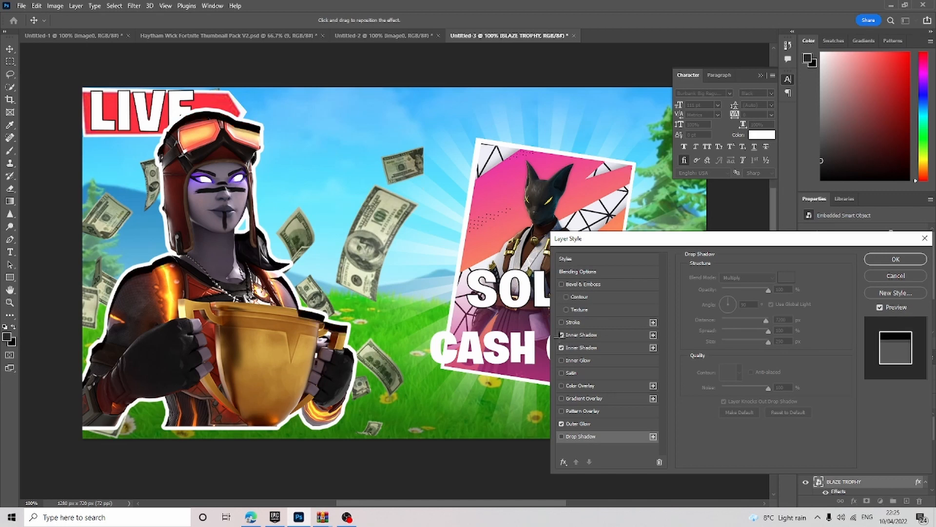
{"action": "left_click", "coordinate": [582, 335]}
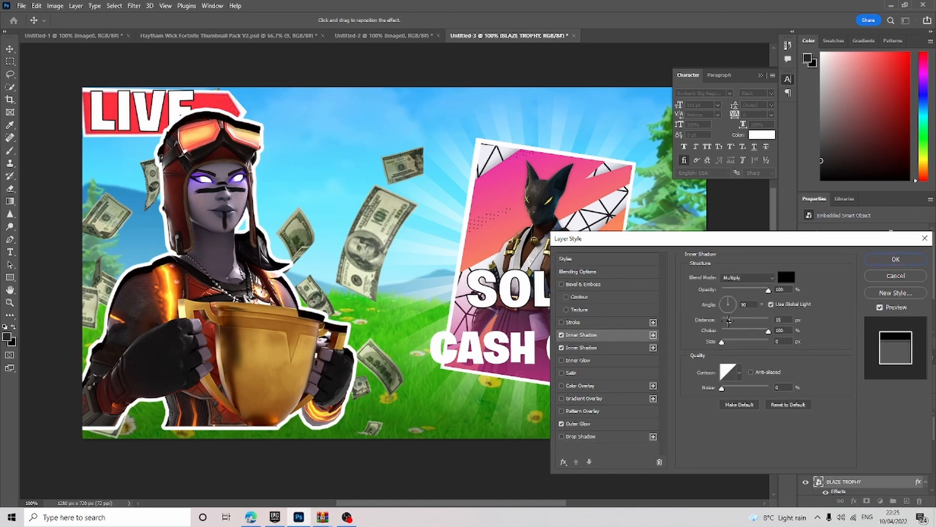
{"action": "mouse_move", "coordinate": [729, 321]}
{"action": "left_mouse_down"}
{"action": "mouse_move", "coordinate": [820, 327]}
{"action": "mouse_move", "coordinate": [710, 335]}
{"action": "mouse_move", "coordinate": [720, 331]}
{"action": "left_mouse_up"}
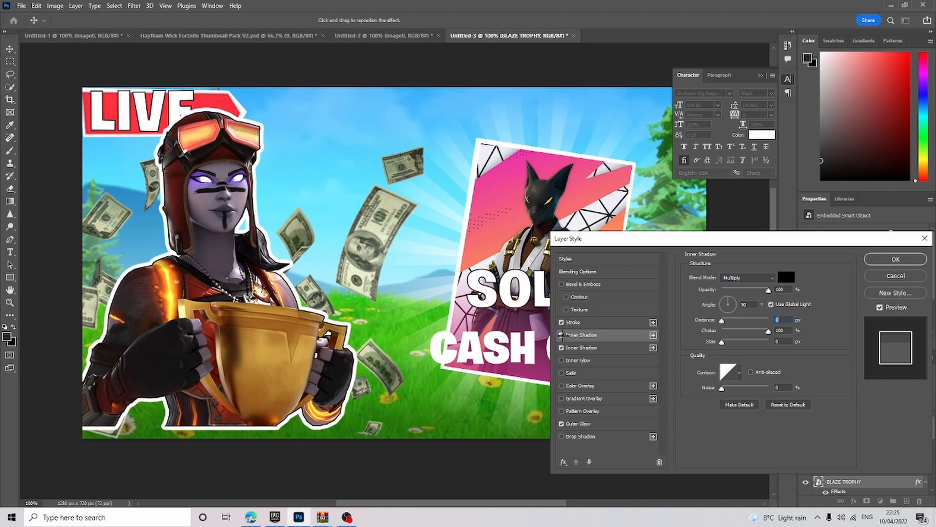
{"action": "left_click", "coordinate": [561, 321]}
{"action": "left_click", "coordinate": [565, 309]}
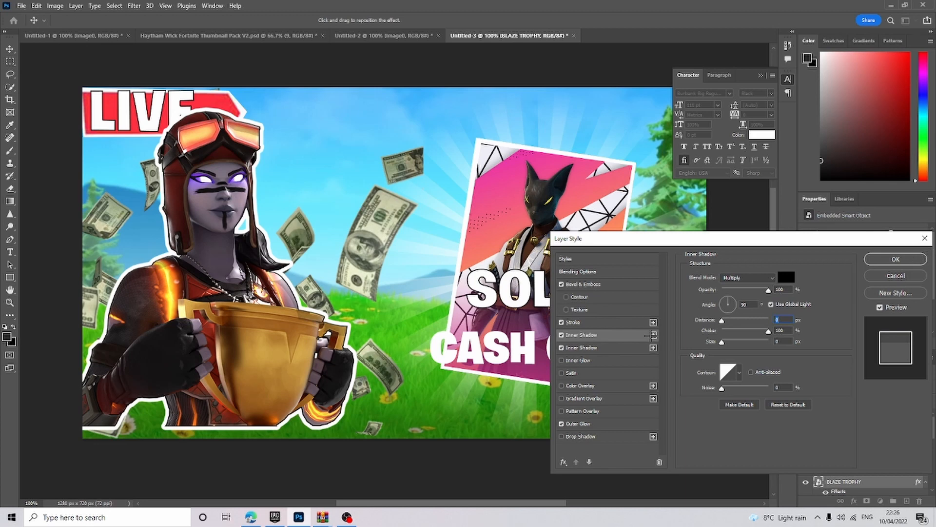
Reduce the trophy render's outer glow spread to 31% and apply the layer style
{"action": "left_click", "coordinate": [580, 422]}
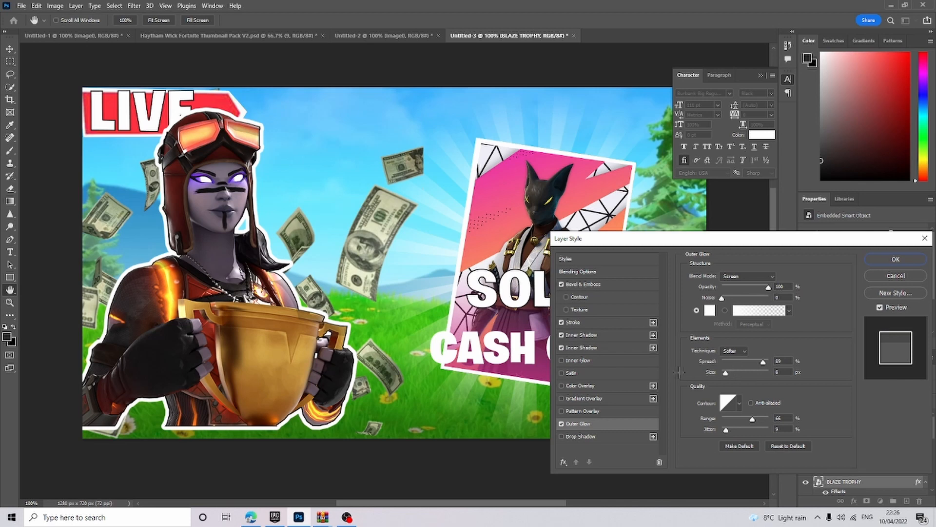
{"action": "left_click_drag", "start_coordinate": [763, 362], "coordinate": [666, 364]}
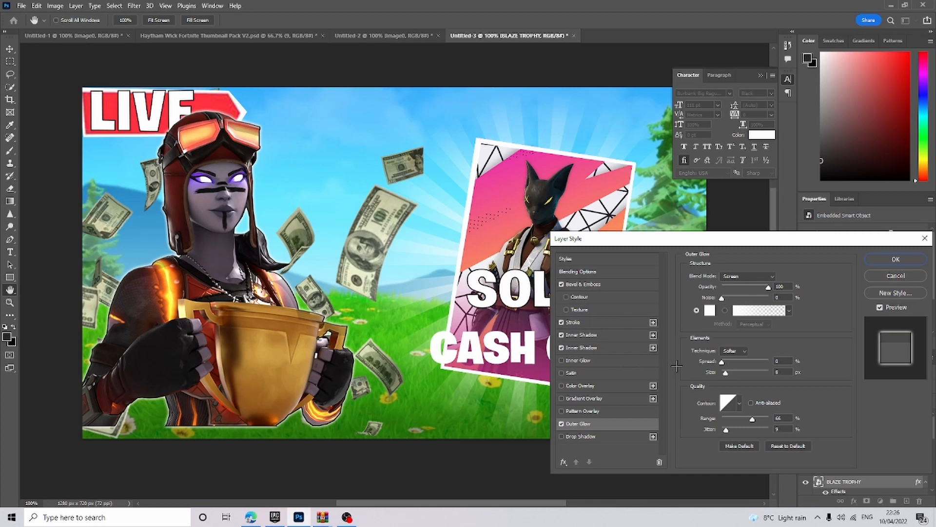
{"action": "left_click_drag", "start_coordinate": [721, 361], "coordinate": [736, 363]}
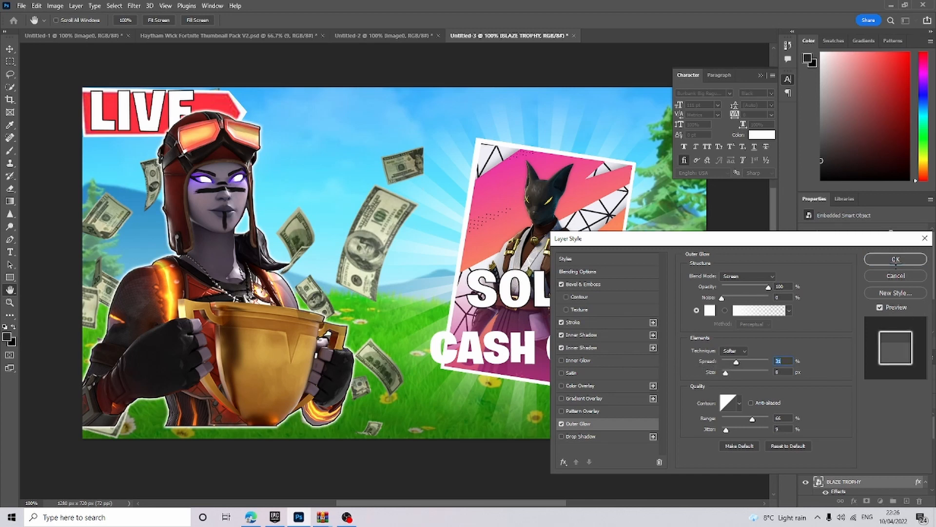
{"action": "left_click", "coordinate": [896, 259]}
Nudge the CASH CUP text slightly right and up toward SOLO, and shift the forest background slightly left
{"action": "double_click", "coordinate": [819, 414]}
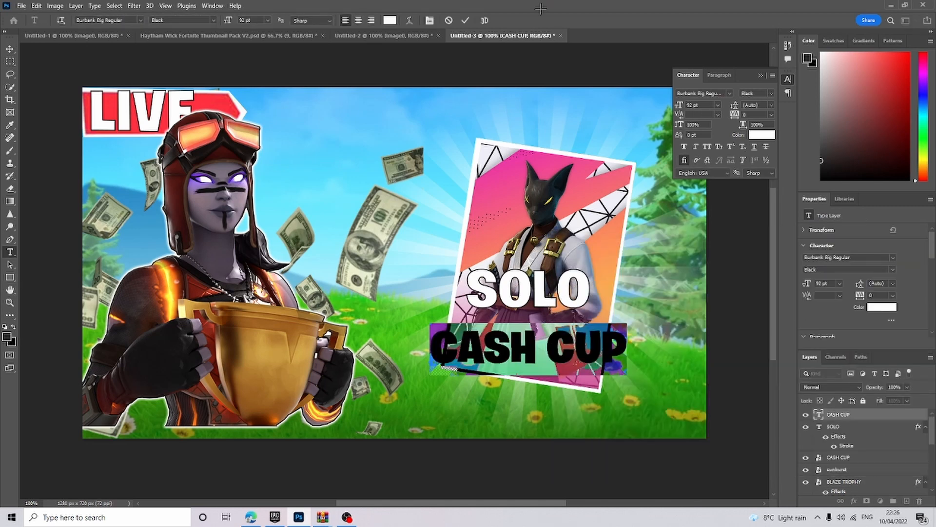
{"action": "left_click", "coordinate": [466, 20]}
{"action": "key", "text": "v"}
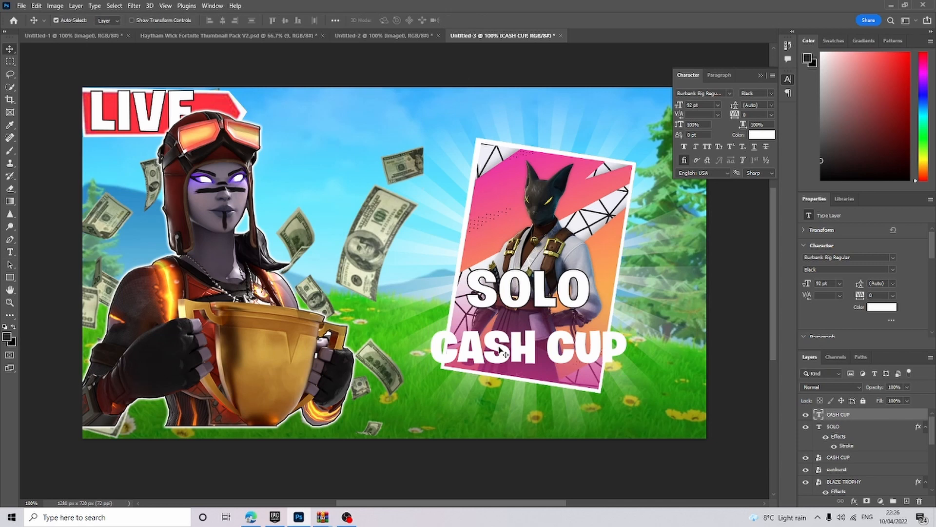
{"action": "left_click_drag", "start_coordinate": [487, 354], "coordinate": [493, 350]}
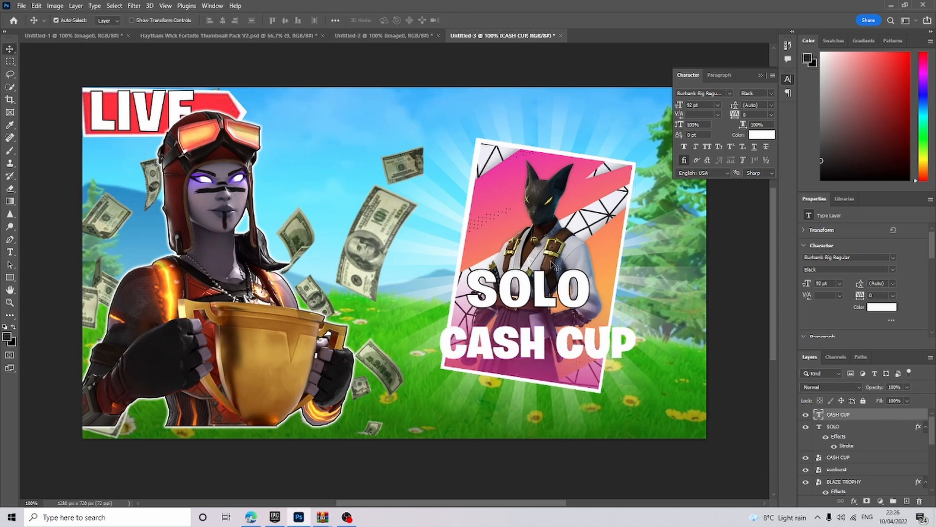
{"action": "left_click_drag", "start_coordinate": [445, 278], "coordinate": [410, 281]}
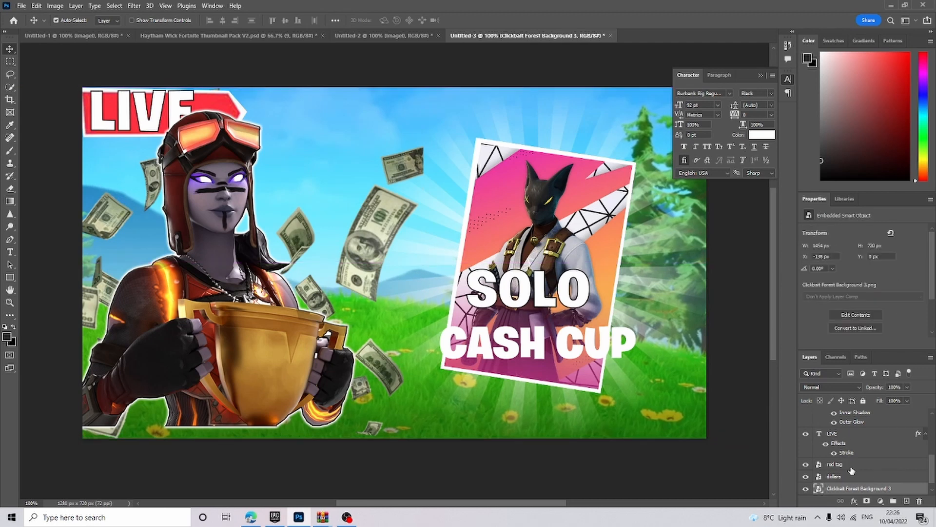
Move the sunburst from the card to the trophy character and place its layer directly below BLAZE TROPHY
{"action": "scroll", "coordinate": [851, 467], "scroll_direction": "down", "scroll_amount": 1}
{"action": "scroll", "coordinate": [824, 474], "scroll_direction": "up", "scroll_amount": 5}
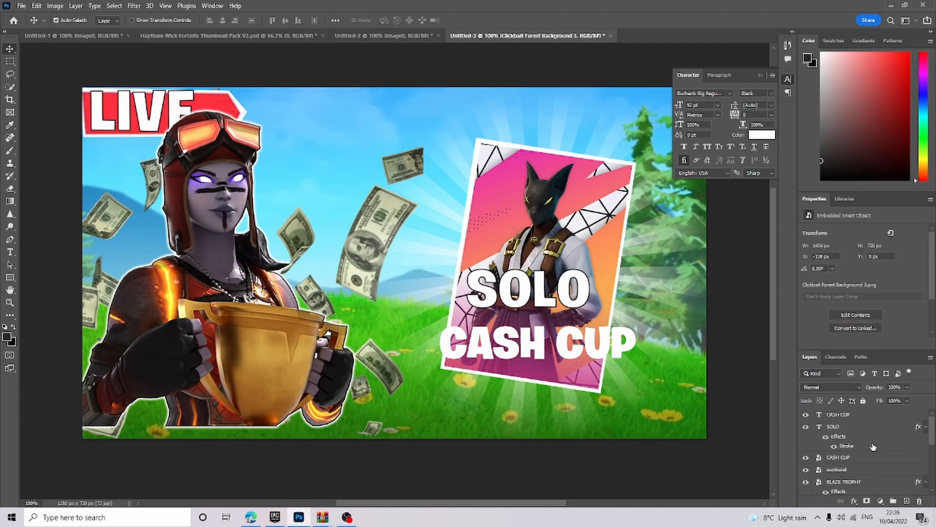
{"action": "left_click", "coordinate": [834, 470]}
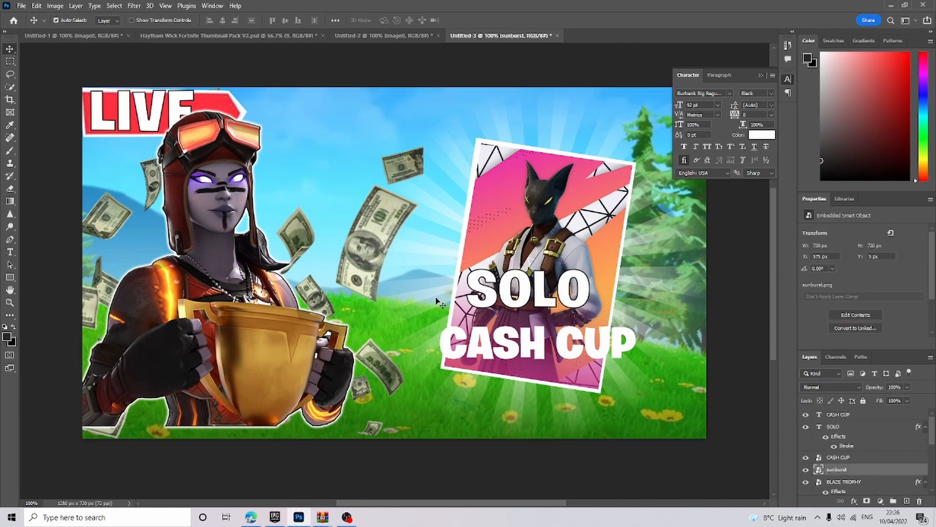
{"action": "left_click_drag", "start_coordinate": [433, 301], "coordinate": [132, 300]}
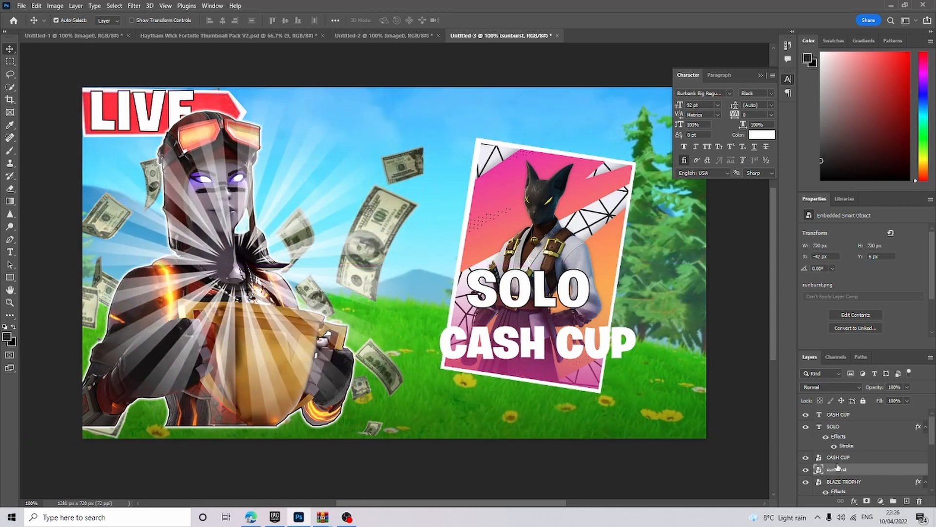
{"action": "mouse_move", "coordinate": [835, 469]}
{"action": "left_mouse_down"}
{"action": "mouse_move", "coordinate": [838, 495]}
{"action": "mouse_move", "coordinate": [839, 467]}
{"action": "left_mouse_up"}
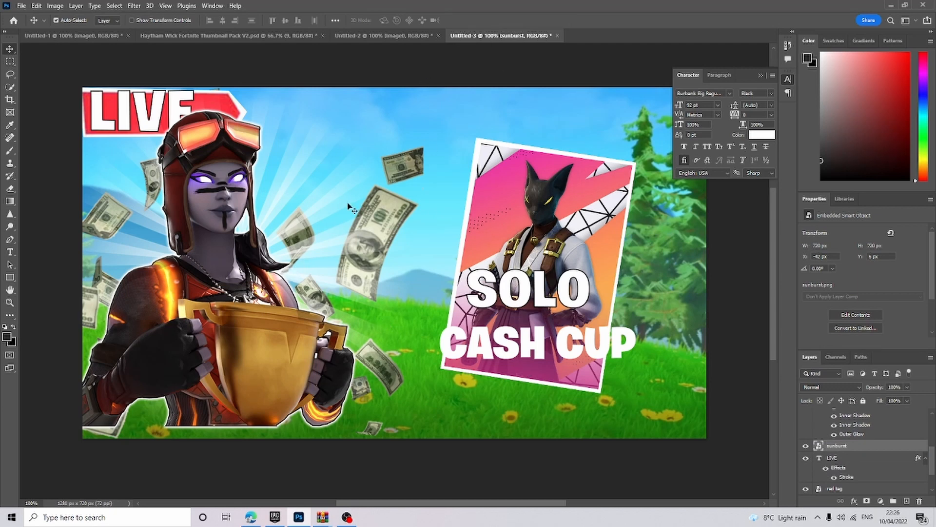
{"action": "left_click", "coordinate": [758, 54]}
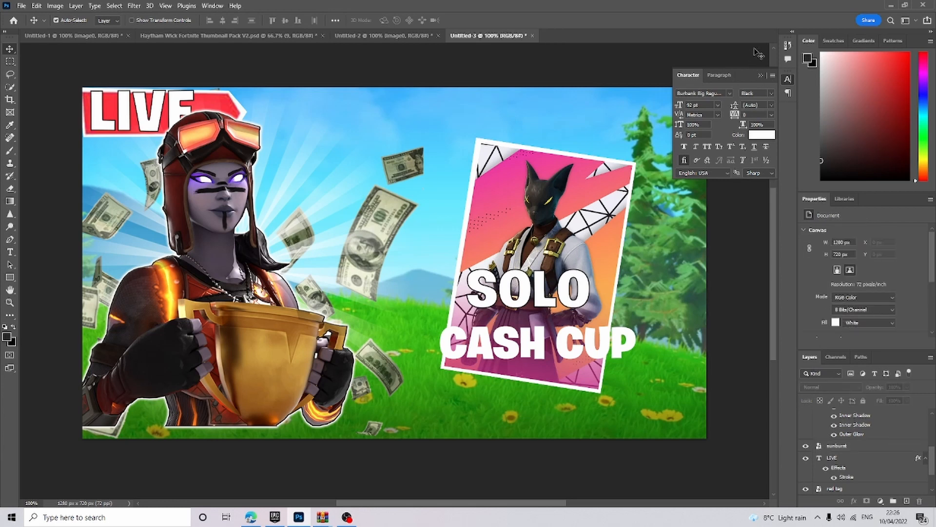